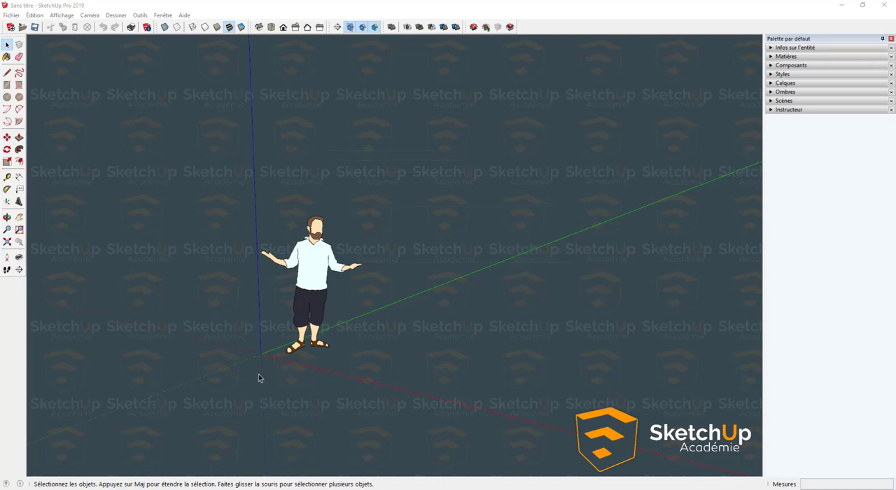
# - Draw a rectangle on the ground starting at the origin, about 493 by 831 cm
pyautogui.press('r')
pyautogui.click(260, 355)
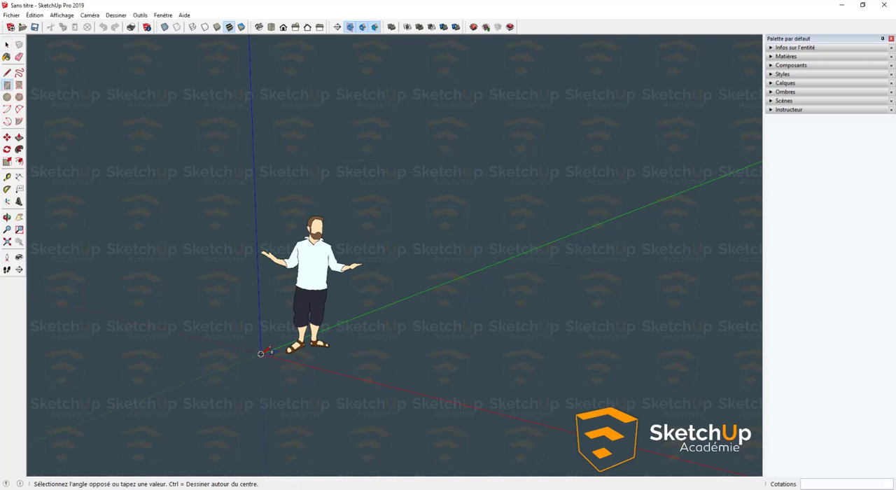
pyautogui.press('ctrl')
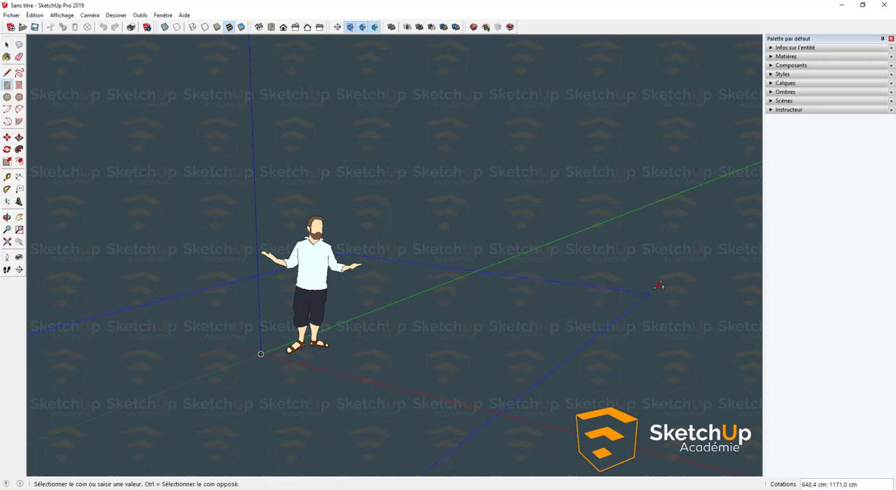
pyautogui.scroll(-2, 663, 283)
pyautogui.keyDown('shift'); pyautogui.moveTo(654, 285); pyautogui.dragTo(430, 325, button='middle'); pyautogui.keyUp('shift')
pyautogui.scroll(-3, 430, 325)
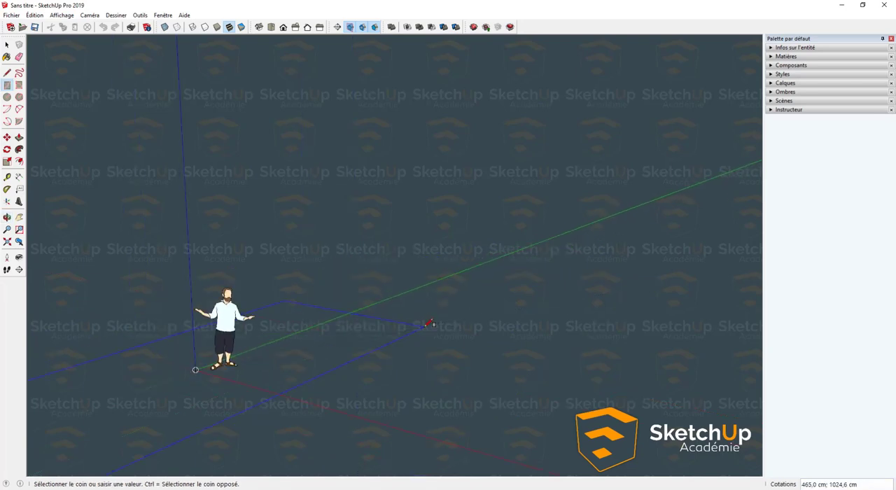
pyautogui.press('ctrl')
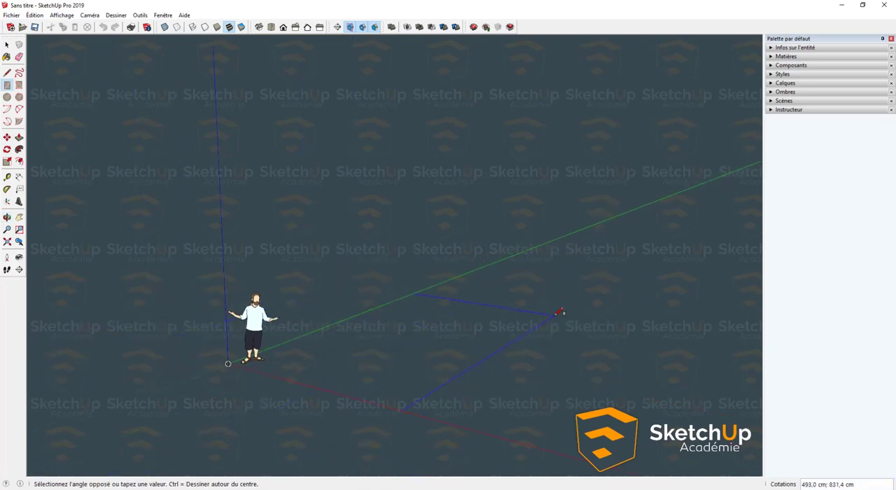
pyautogui.click(560, 312)
# - Push/Pull the ground rectangle 15 cm downward into a floor slab
pyautogui.press('p')
pyautogui.click(413, 372)
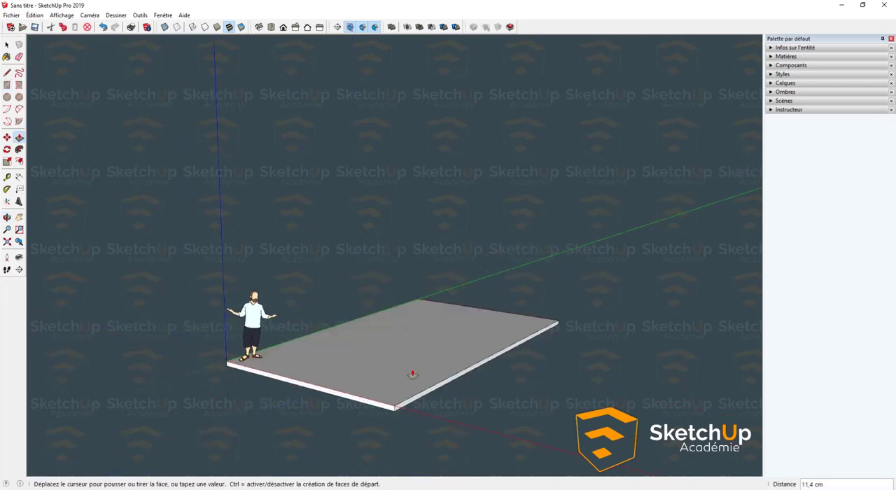
pyautogui.write('1')
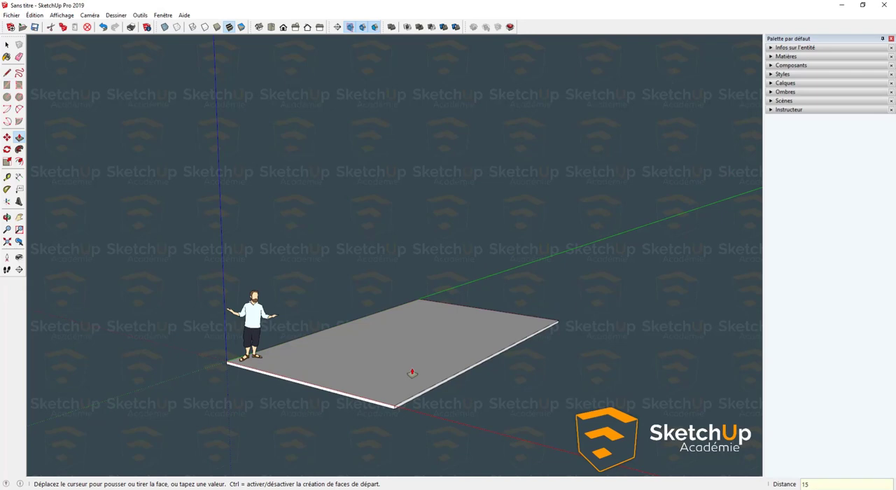
pyautogui.write('5')
pyautogui.press('Return')
# - Select the whole floor slab and make it a group
pyautogui.press('space')
pyautogui.tripleClick(412, 368)
pyautogui.rightClick(412, 368)
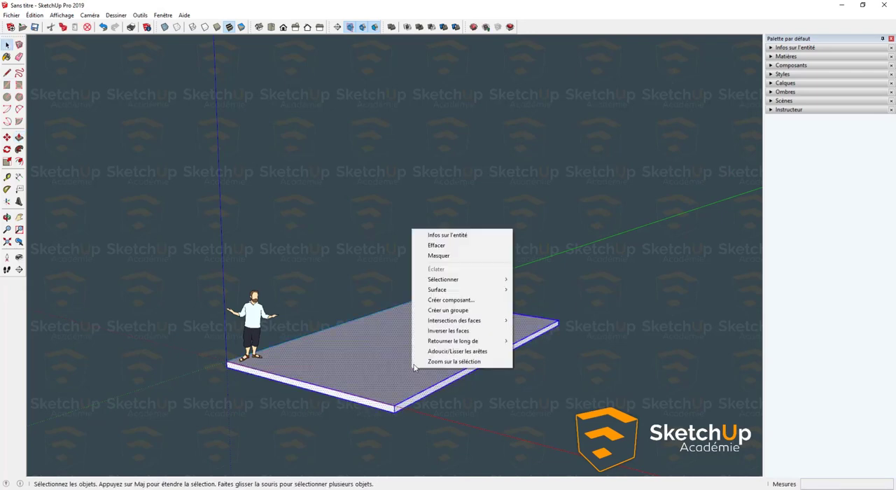
pyautogui.click(465, 312)
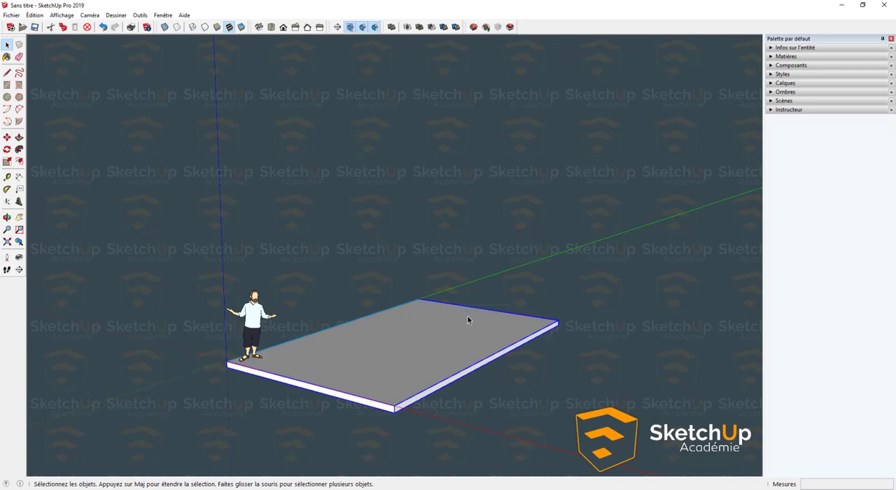
# - Open the slab group and extend its long side face beside the figure outward about 52 cm, keeping the original edge as a separate strip
pyautogui.moveTo(468, 320); pyautogui.dragTo(470, 416, button='middle')
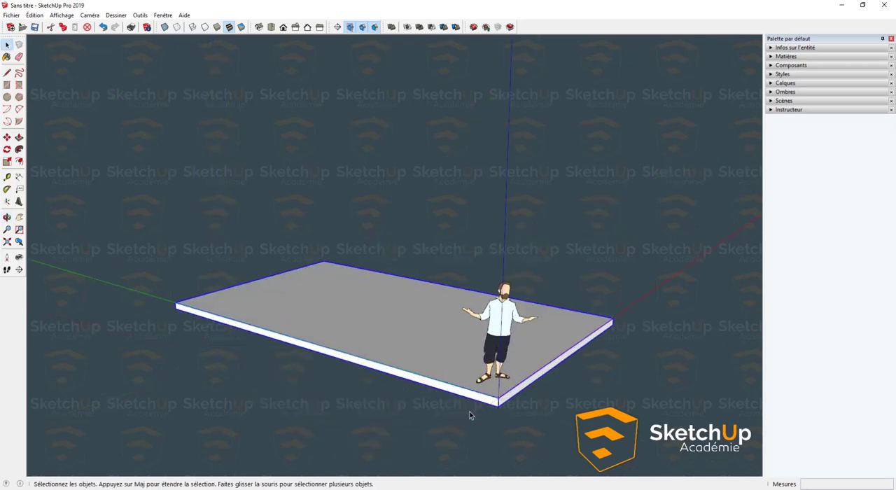
pyautogui.scroll(1, 487, 399)
pyautogui.doubleClick(486, 399)
pyautogui.scroll(2, 489, 397)
pyautogui.click(492, 396)
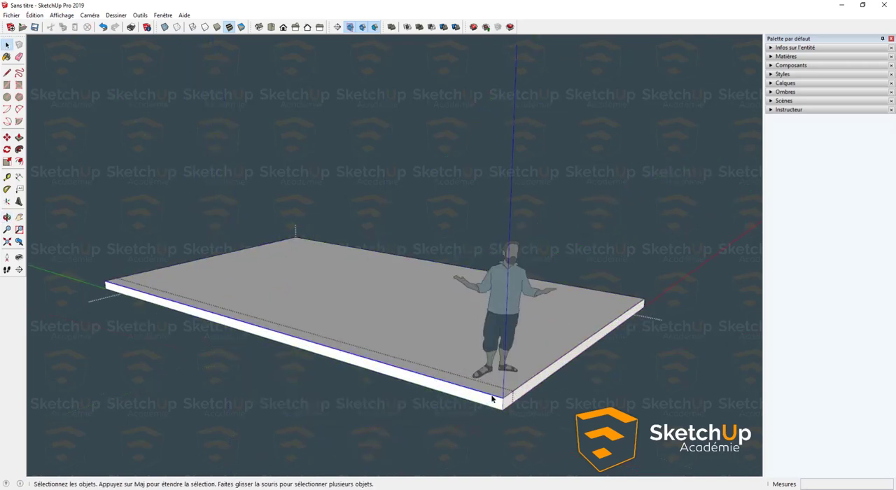
pyautogui.scroll(2, 493, 399)
pyautogui.press('p')
pyautogui.click(491, 407)
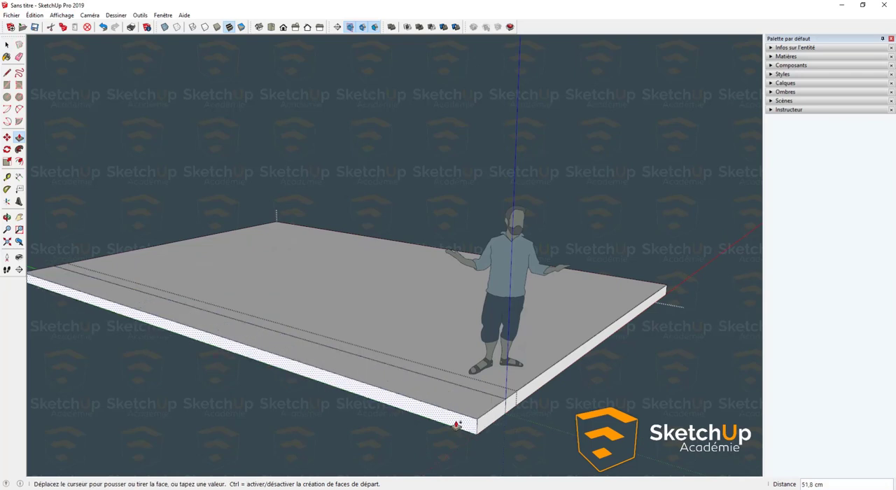
pyautogui.click(456, 425)
# - Push/Pull the new strip's top face up 350 cm to form a wall along the slab
pyautogui.click(465, 399)
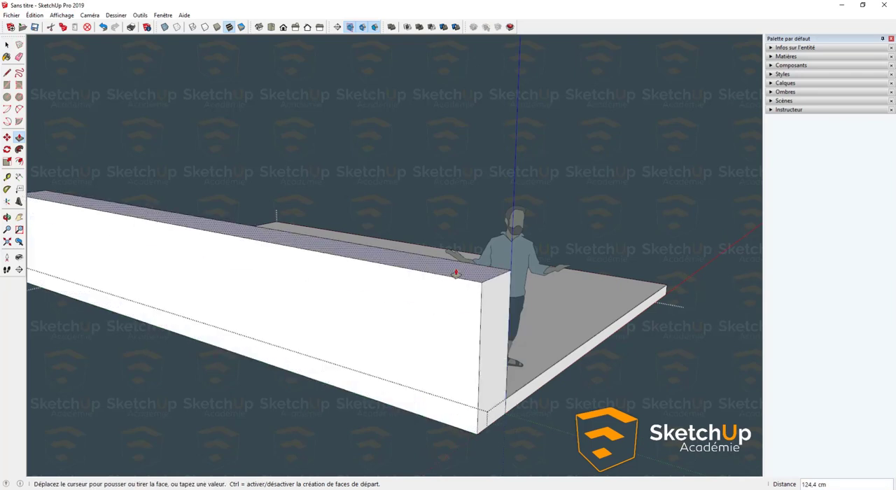
pyautogui.write('370')
pyautogui.press('Return')
pyautogui.press('space')
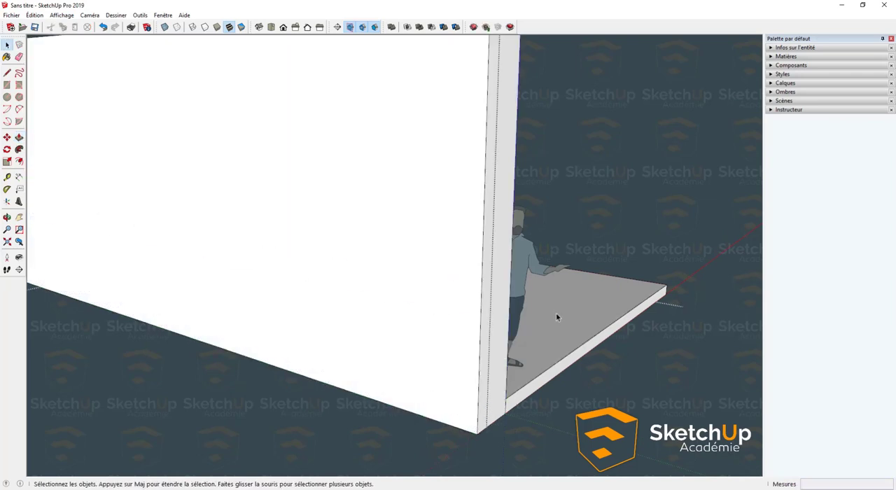
# - Delete the standing scale figure beside the wall
pyautogui.moveTo(556, 314); pyautogui.dragTo(66, 358, button='middle')
pyautogui.scroll(-4, 150, 327)
pyautogui.scroll(2, 227, 317)
pyautogui.click(238, 315)
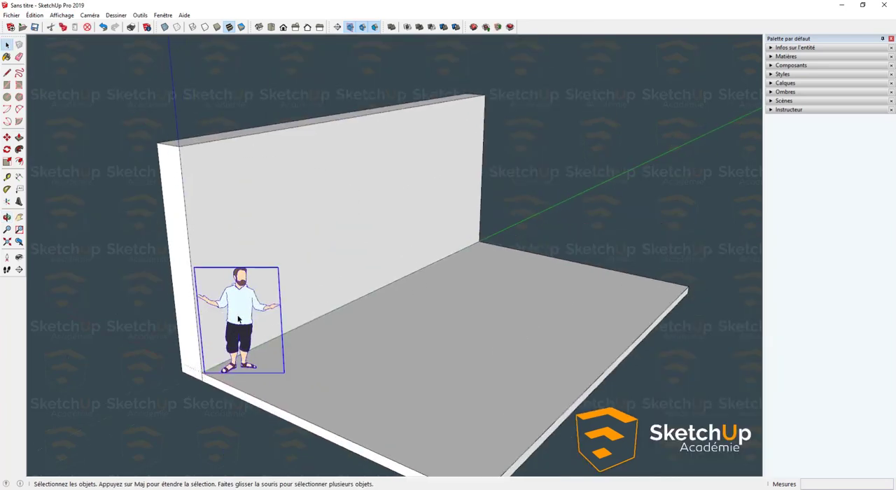
pyautogui.press('Delete')
# - Draw a narrow rectangle on the wall's inner face, starting from its far upper corner
pyautogui.moveTo(296, 340); pyautogui.dragTo(357, 282, button='middle')
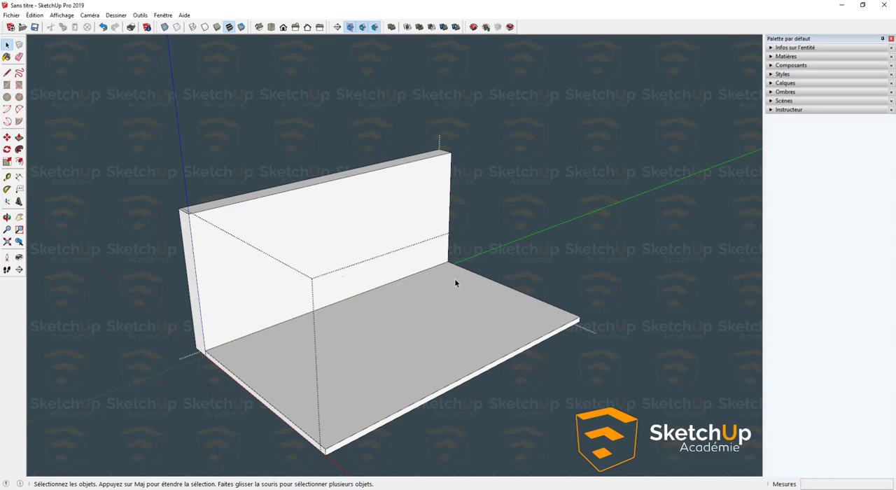
pyautogui.press('r')
pyautogui.click(451, 151)
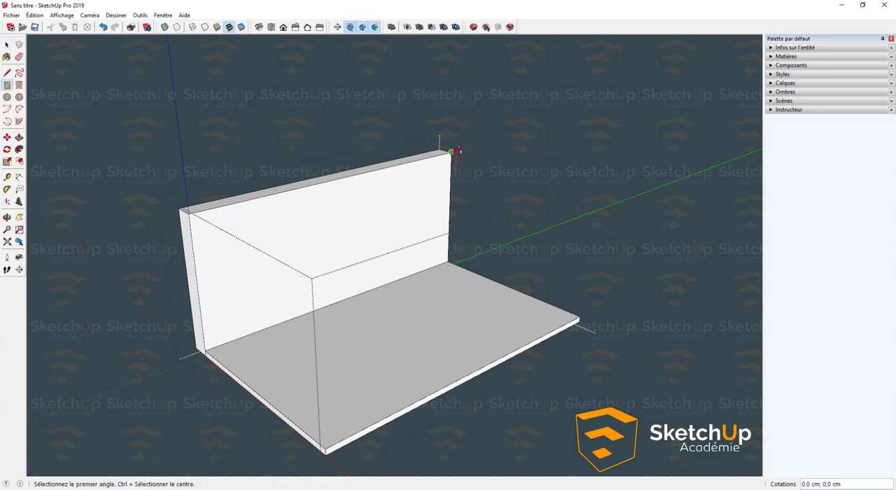
pyautogui.click(375, 180)
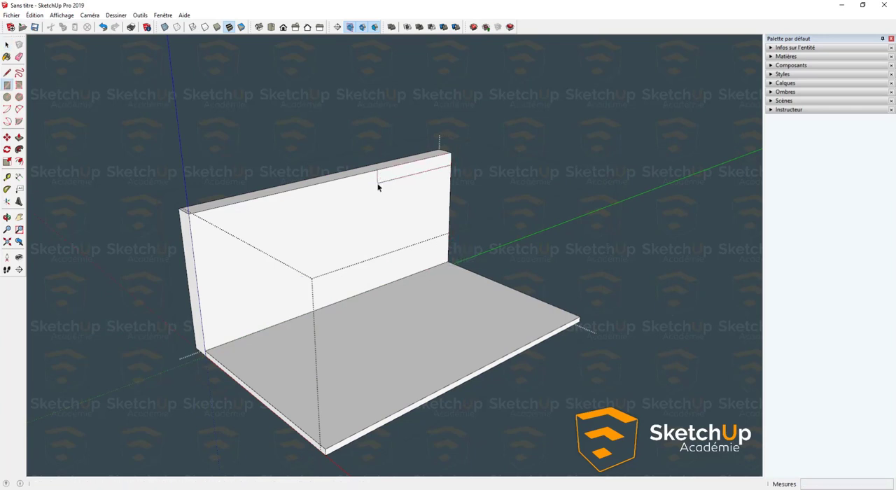
# - Push/Pull the upper rectangle 493 cm, up to the slab's opposite edge, to form a partial ceiling
pyautogui.scroll(-1, 380, 184)
pyautogui.press('p')
pyautogui.click(380, 184)
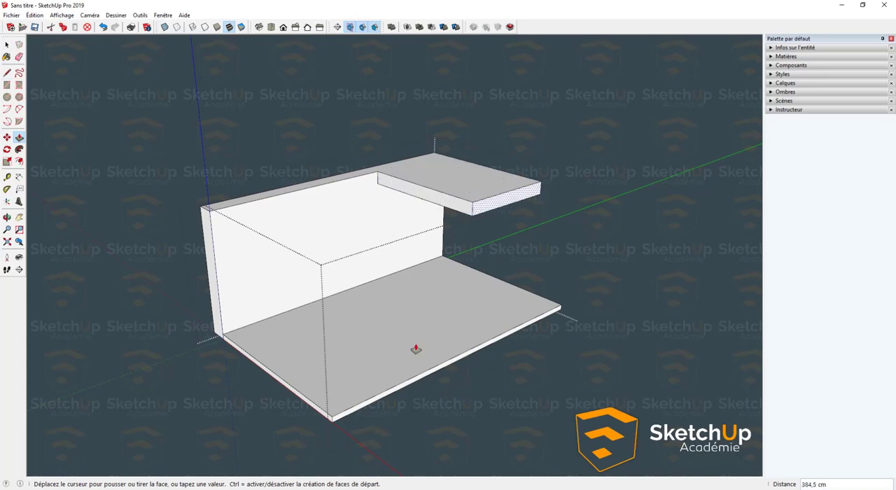
pyautogui.click(404, 385)
pyautogui.press('space')
# - Measure the wall's height along its front inner edge, from the top corner down to the slab
pyautogui.moveTo(384, 359); pyautogui.dragTo(306, 175, button='middle')
pyautogui.keyDown('shift'); pyautogui.moveTo(273, 203); pyautogui.dragTo(276, 266, button='middle'); pyautogui.keyUp('shift')
pyautogui.moveTo(273, 298); pyautogui.dragTo(268, 242, button='middle')
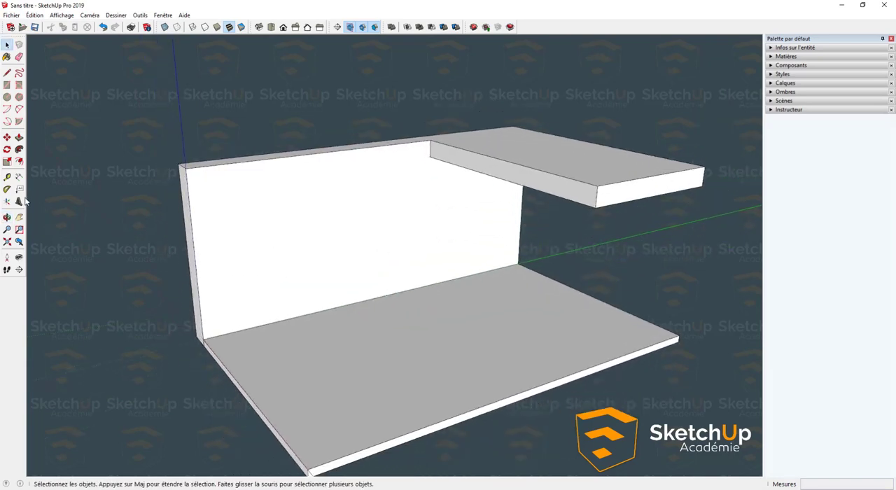
pyautogui.click(7, 177)
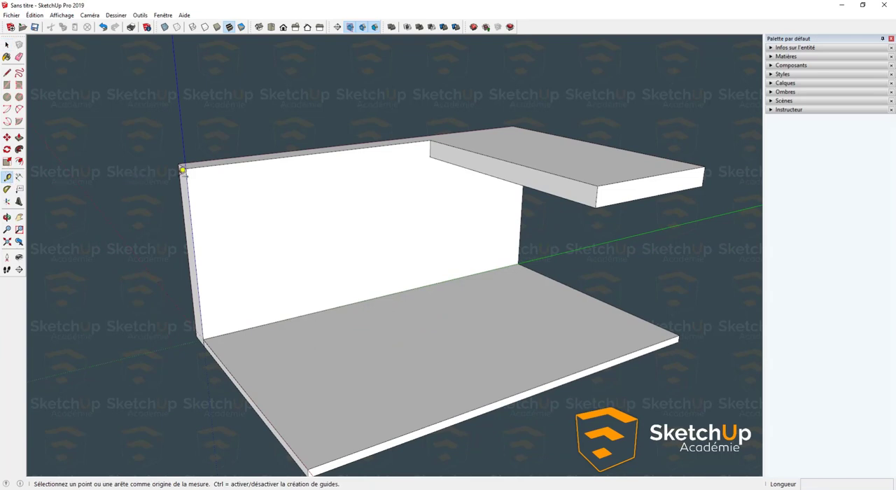
pyautogui.click(184, 168)
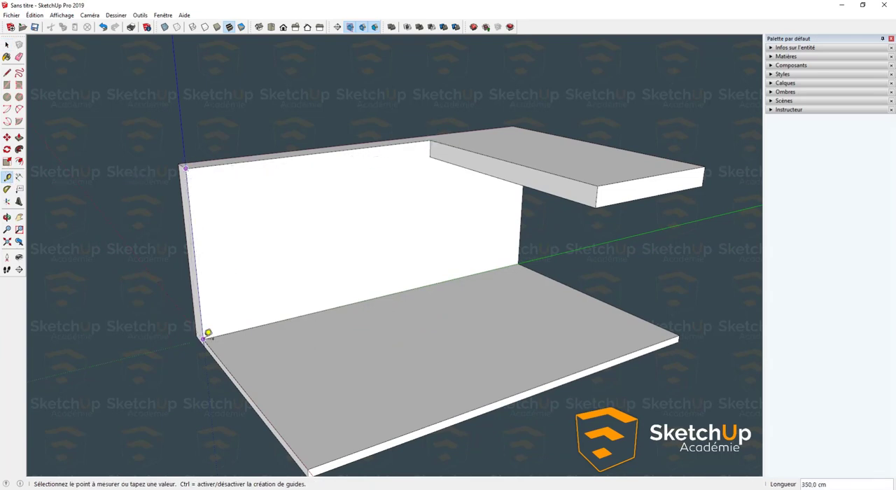
pyautogui.press('space')
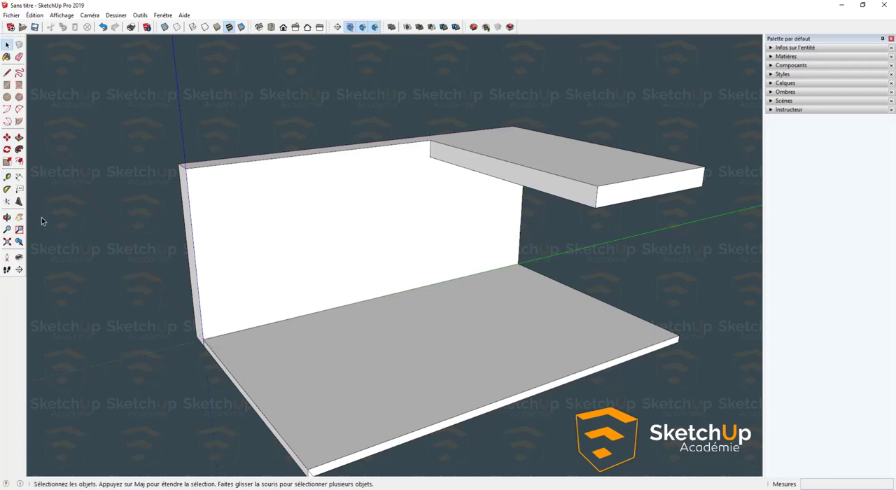
# - Place a screen text reading "Hauteur 350" in the empty background beyond the wall's upper corner
pyautogui.click(19, 189)
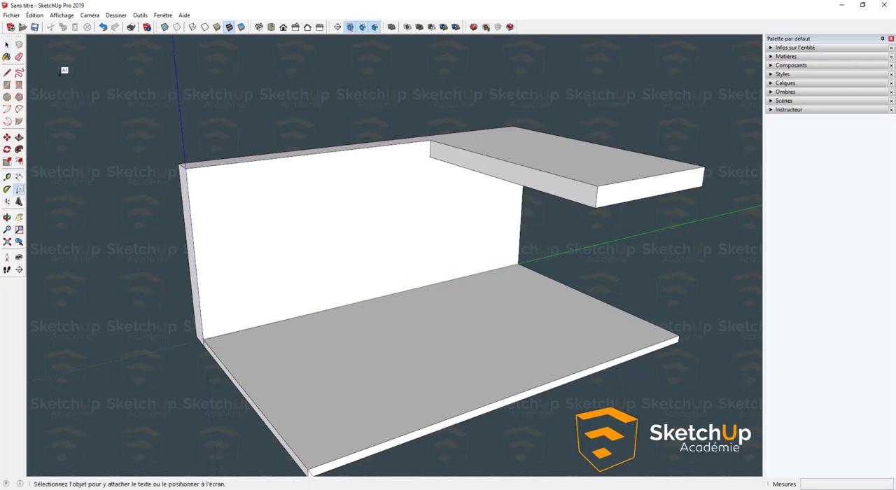
pyautogui.click(60, 72)
pyautogui.press('capslock')
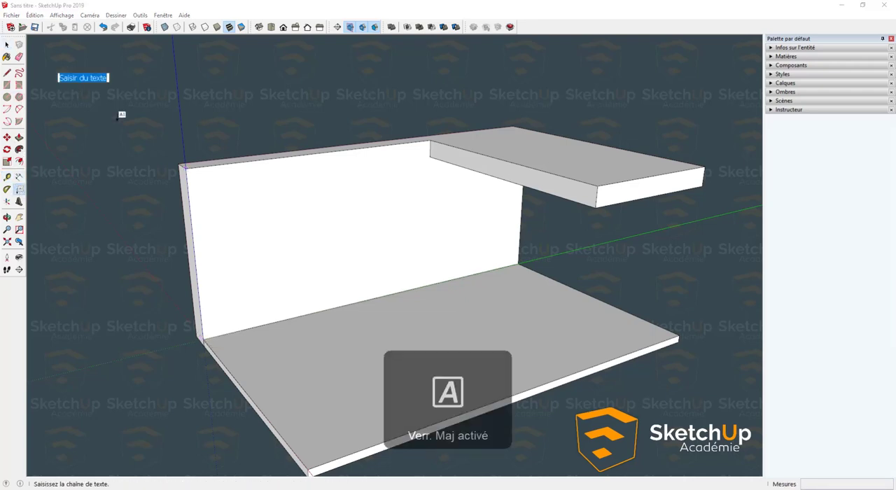
pyautogui.press('BackSpace')
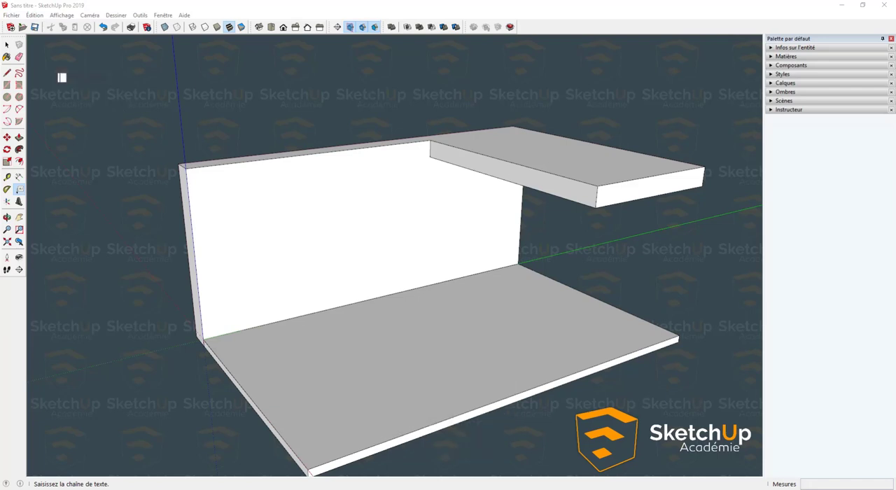
pyautogui.write('H')
pyautogui.press('capslock')
pyautogui.write('auteur 350')
pyautogui.press('Return')
pyautogui.click(117, 118)
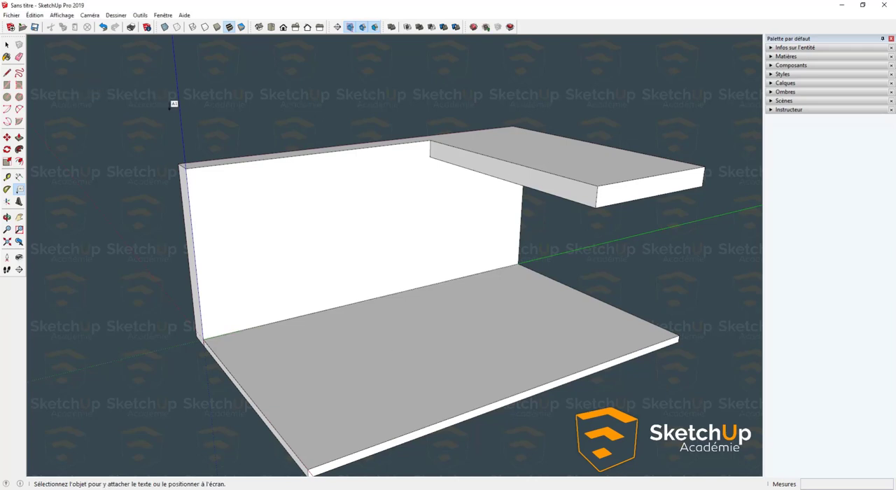
# - Select the "Hauteur 350" screen text and open the model's text settings
pyautogui.moveTo(85, 120); pyautogui.dragTo(78, 94, button='middle')
pyautogui.scroll(2, 78, 94)
pyautogui.press('space')
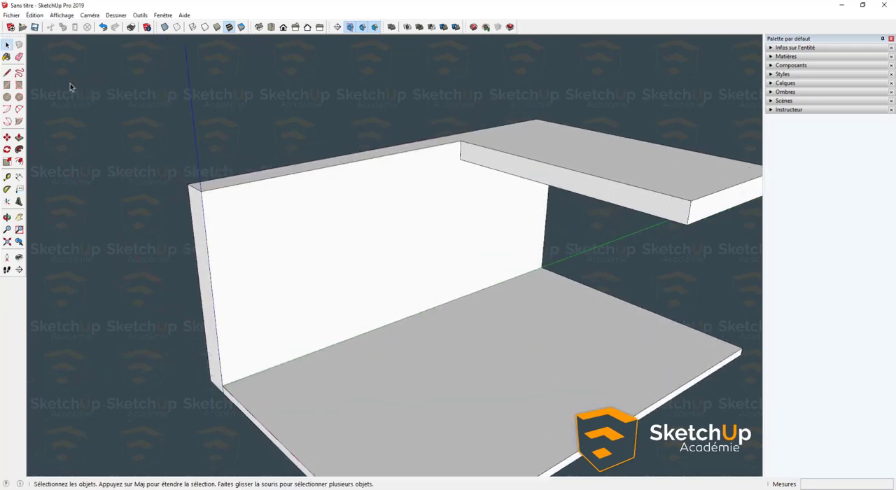
pyautogui.click(70, 81)
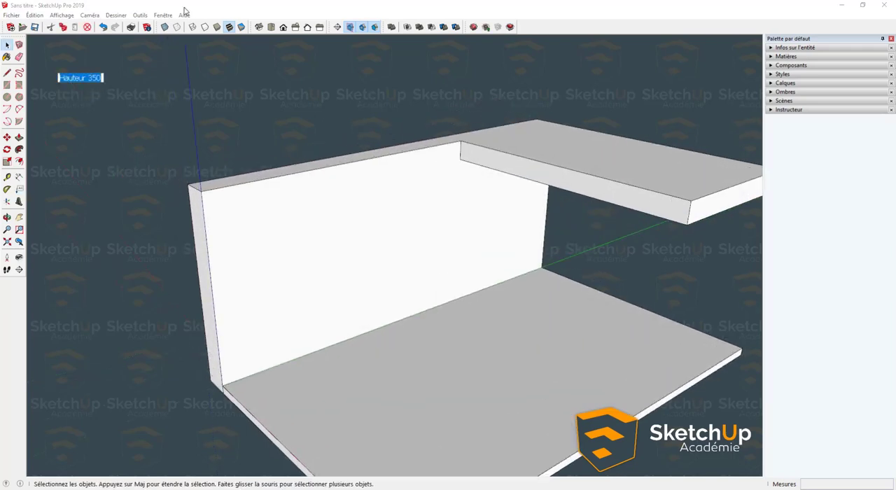
pyautogui.click(163, 16)
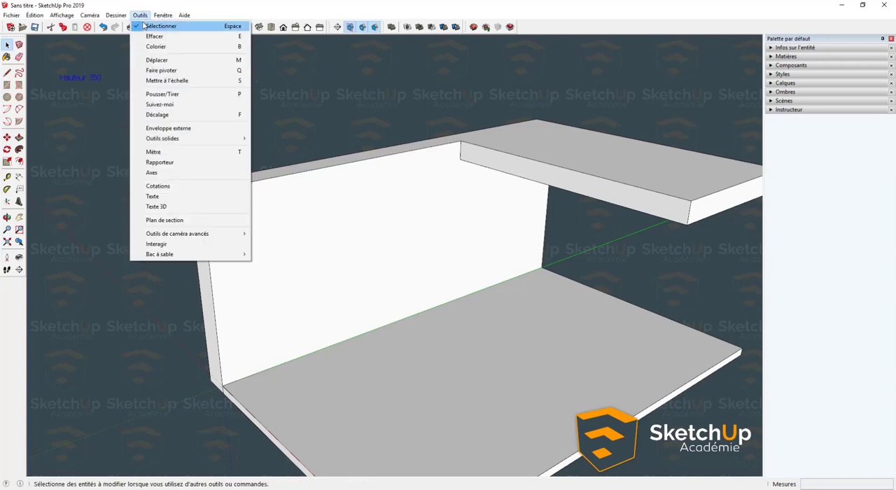
pyautogui.click(163, 14)
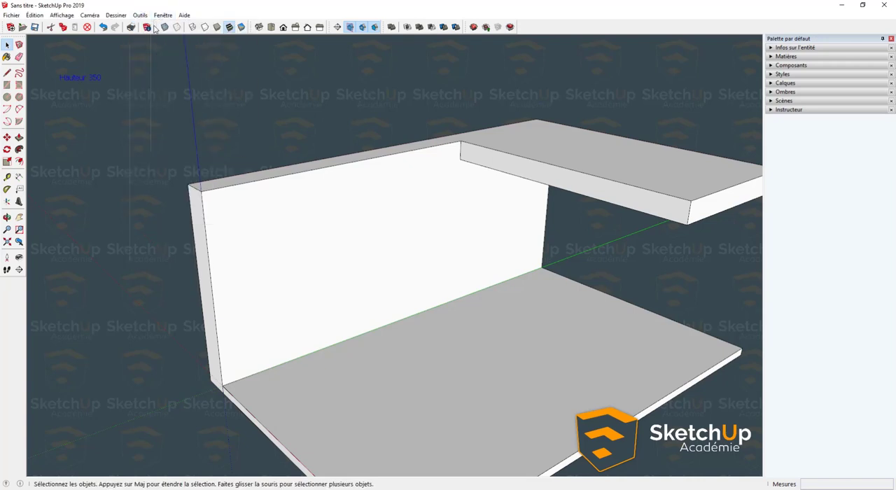
pyautogui.click(150, 28)
pyautogui.click(355, 155)
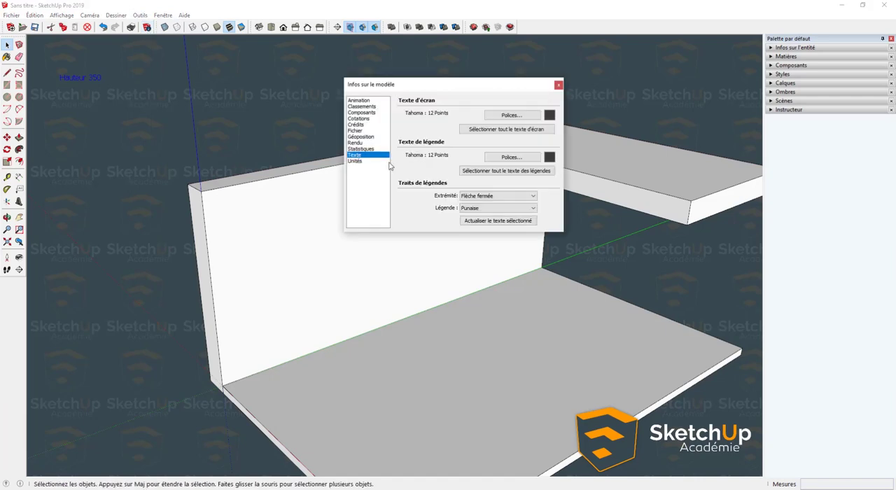
# - Set the screen text colour to near-white (RGB 252, 255, 255) and the leader text colour to white (RGB 255, 255, 255)
pyautogui.click(550, 114)
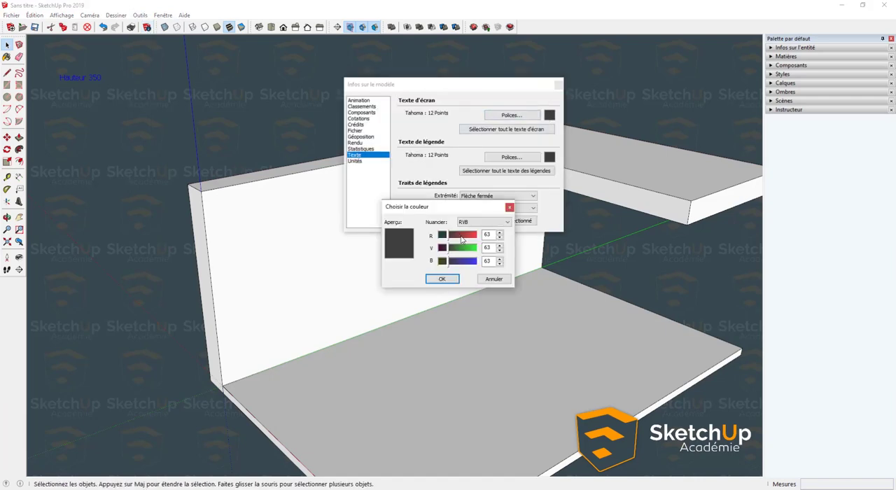
pyautogui.moveTo(462, 235); pyautogui.dragTo(477, 261)
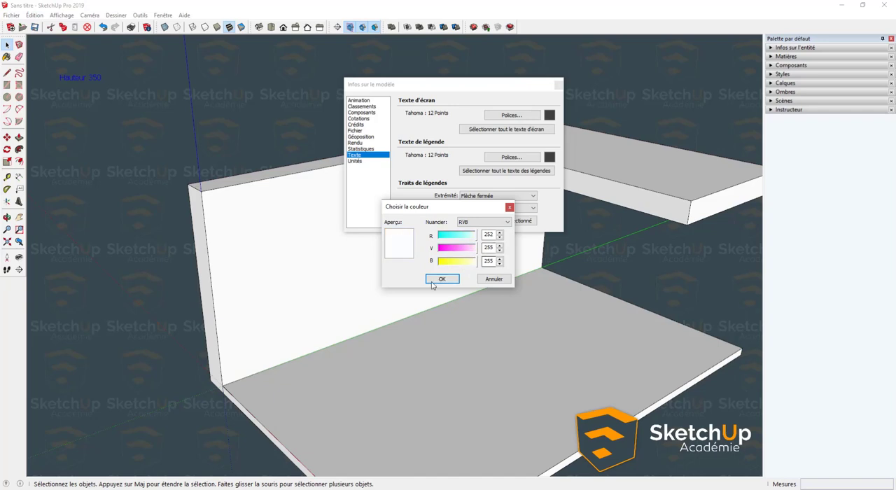
pyautogui.click(441, 279)
pyautogui.click(550, 159)
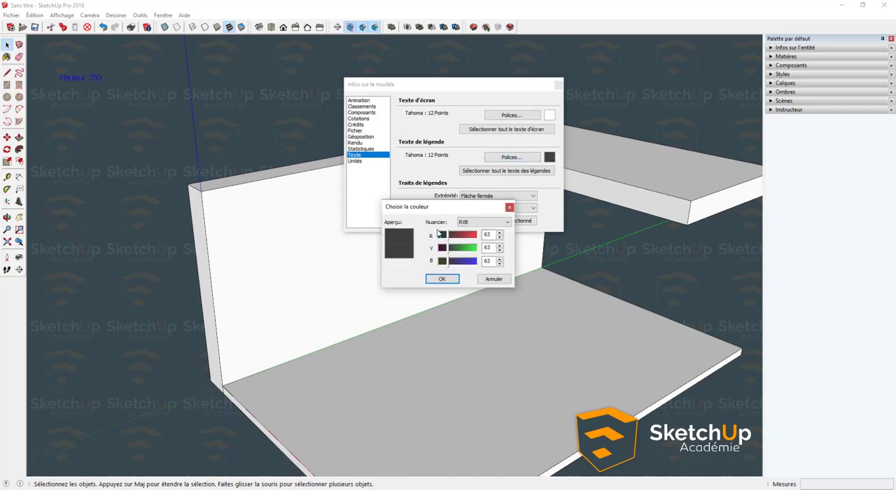
pyautogui.moveTo(448, 235); pyautogui.dragTo(482, 261)
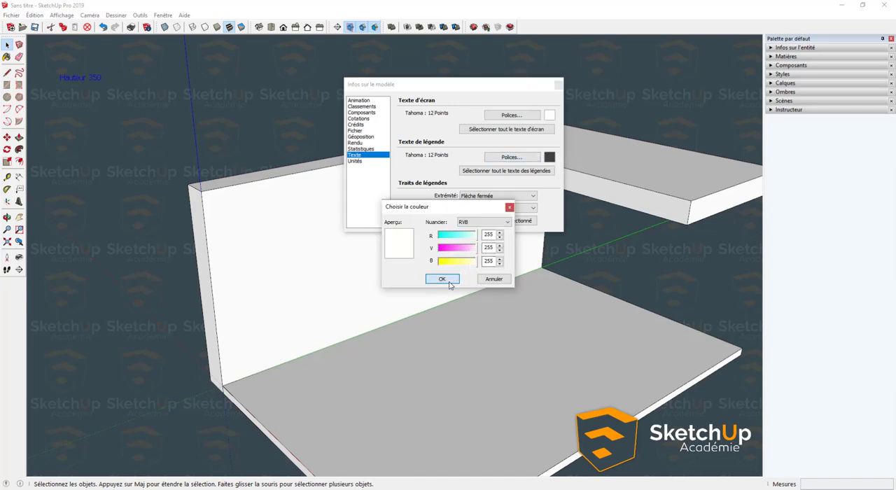
pyautogui.click(442, 278)
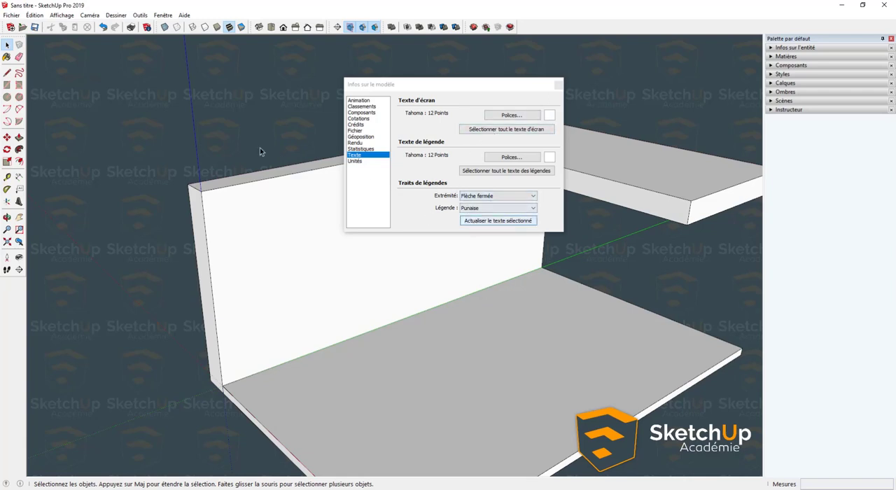
# - Apply the new text settings to the "Hauteur 350" screen text and close the model settings
pyautogui.click(91, 79)
pyautogui.click(464, 221)
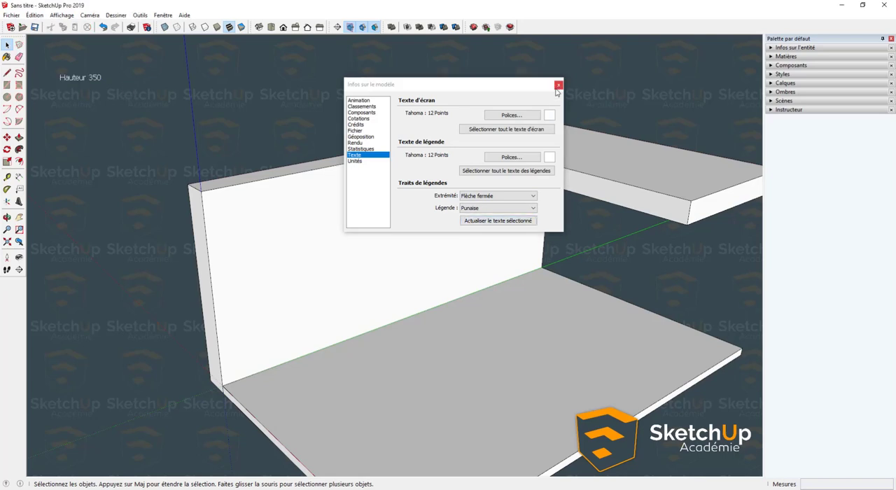
pyautogui.click(559, 85)
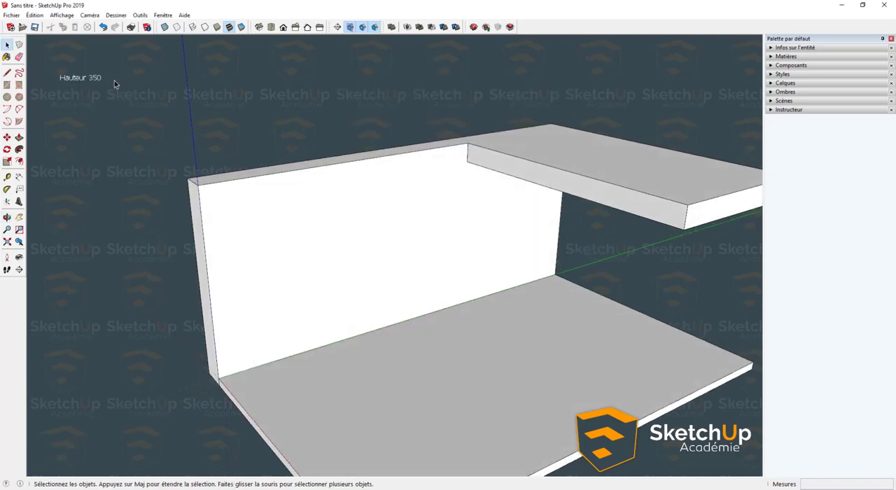
# - Measure the wall's upper inner edge from its front corner to the start of the partial ceiling
pyautogui.moveTo(115, 81); pyautogui.dragTo(254, 217, button='middle')
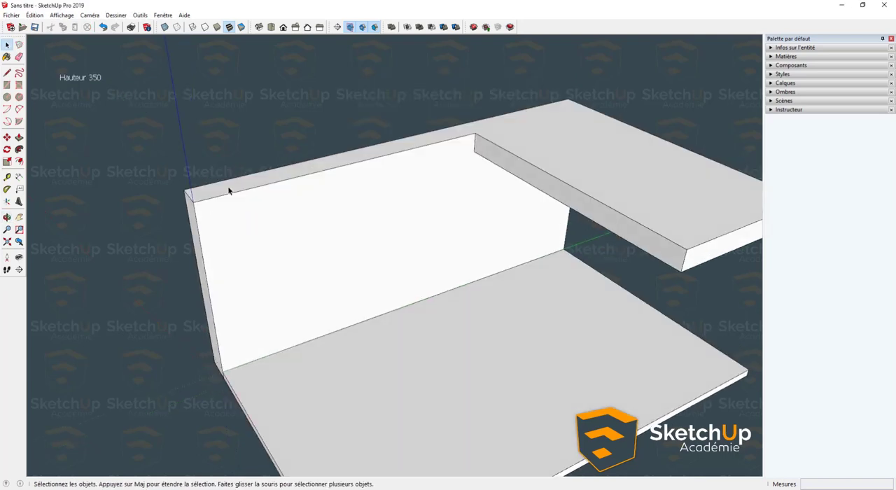
pyautogui.press('t')
pyautogui.click(193, 203)
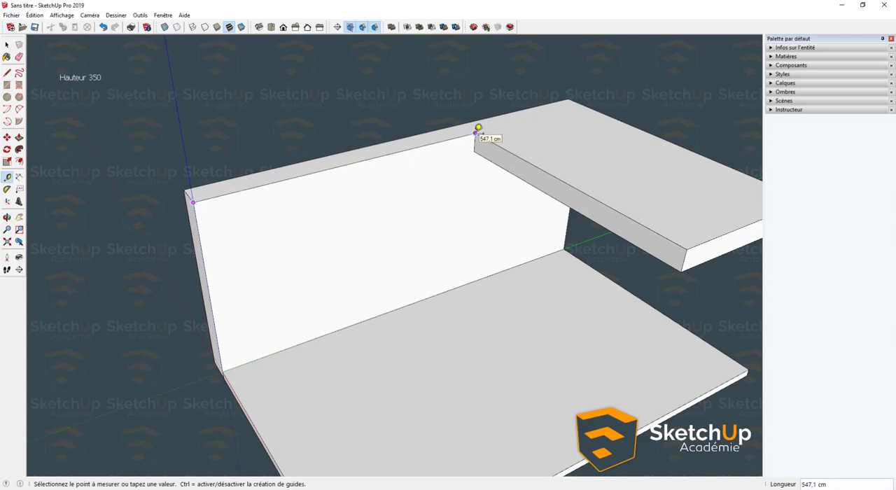
pyautogui.press('space')
# - Add a second line reading "Longueur 547" to the "Hauteur 350" screen text
pyautogui.click(81, 78)
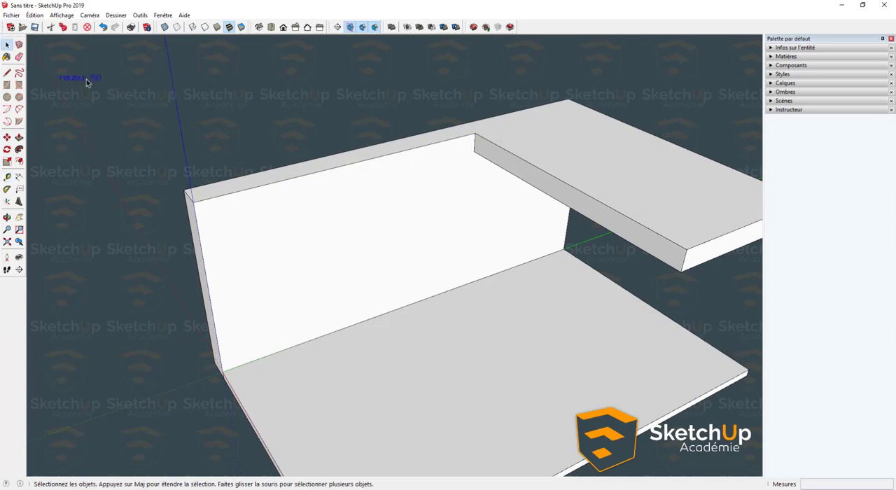
pyautogui.press('End')
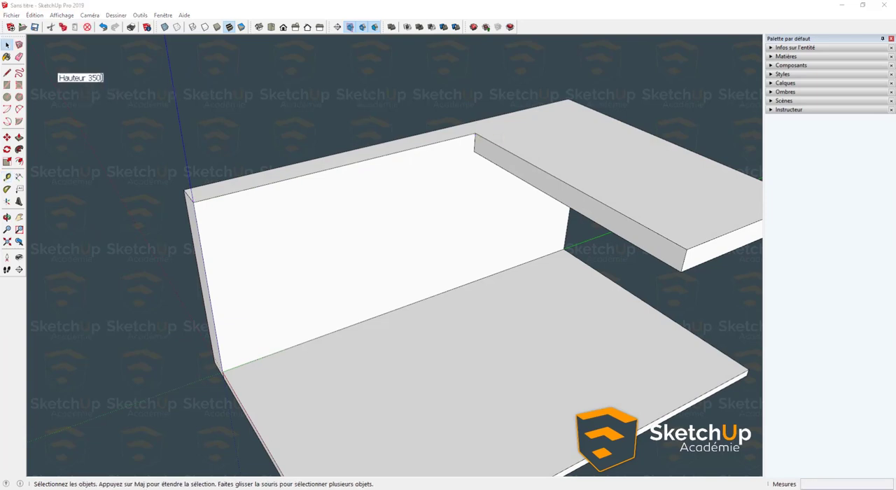
pyautogui.press('Return')
pyautogui.press('capslock')
pyautogui.write('L')
pyautogui.press('capslock')
pyautogui.write('ongueur')
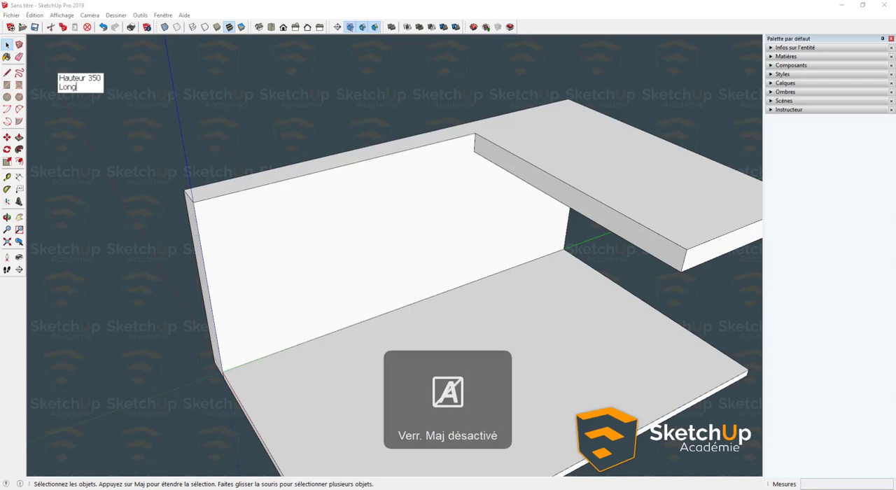
pyautogui.press('BackSpace')
pyautogui.press('BackSpace')
pyautogui.press('BackSpace')
pyautogui.write('ueur ')
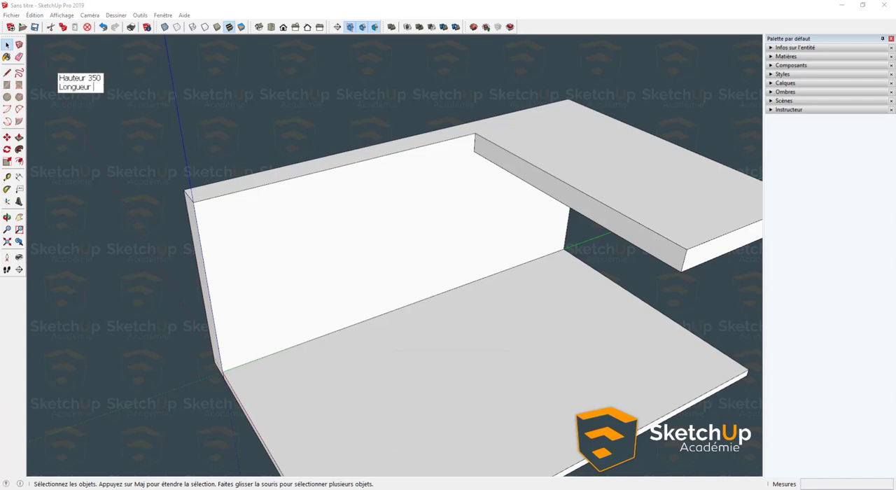
pyautogui.write('547')
pyautogui.click(55, 100)
pyautogui.click(105, 149)
# - Open the wall group for editing and Push/Pull its narrow front end face 0,1 cm inward
pyautogui.scroll(-1, 105, 150)
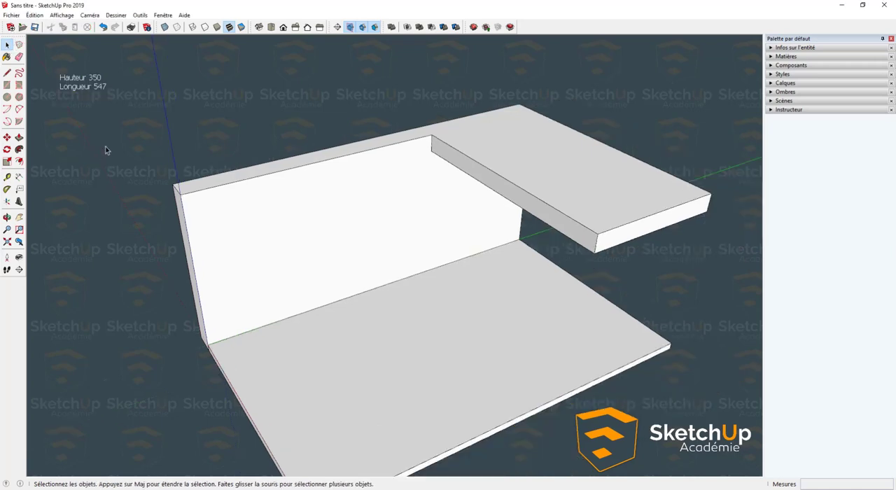
pyautogui.moveTo(105, 149); pyautogui.dragTo(236, 224, button='middle')
pyautogui.scroll(2, 178, 242)
pyautogui.press('p')
pyautogui.click(175, 240)
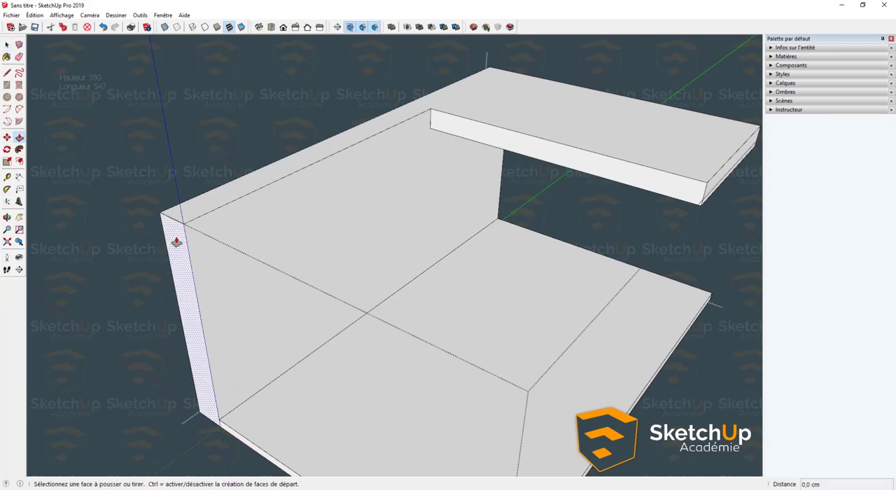
pyautogui.write('0')
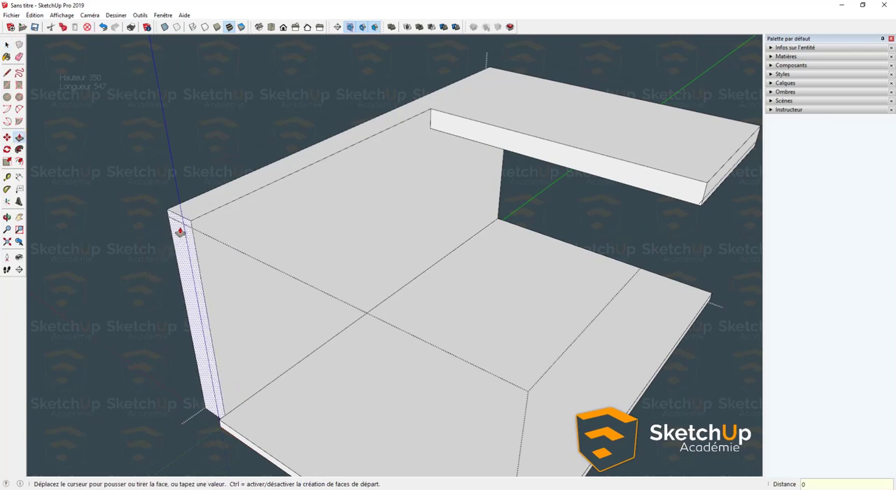
pyautogui.write(',1')
pyautogui.press('Return')
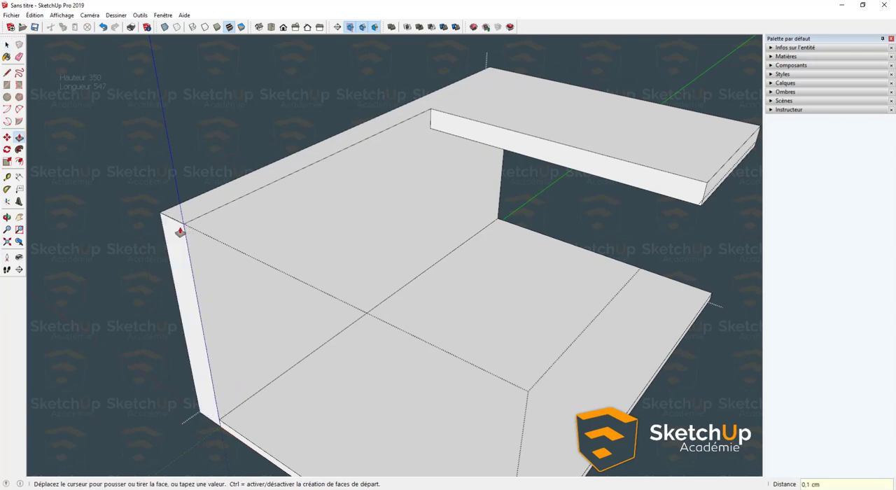
pyautogui.press('space')
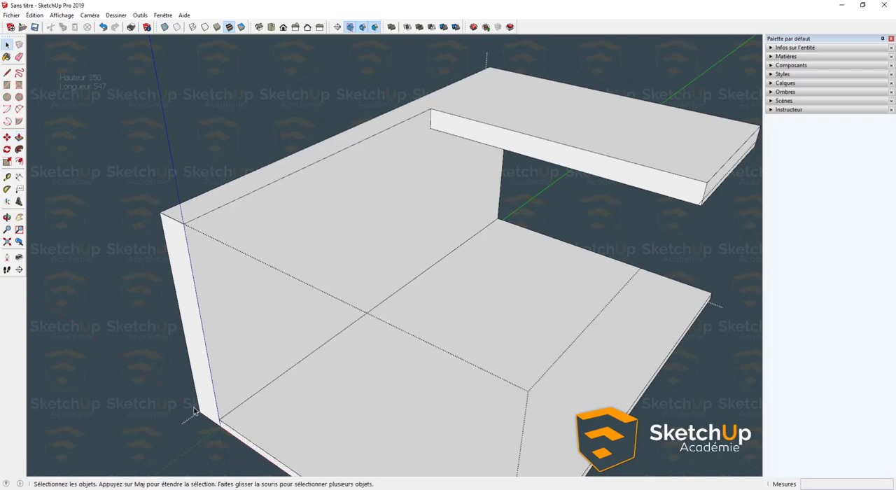
# - Inspect the wall's lower front corner, remeasure its upper inner edge up to the partial ceiling, and leave the group
pyautogui.scroll(5, 221, 434)
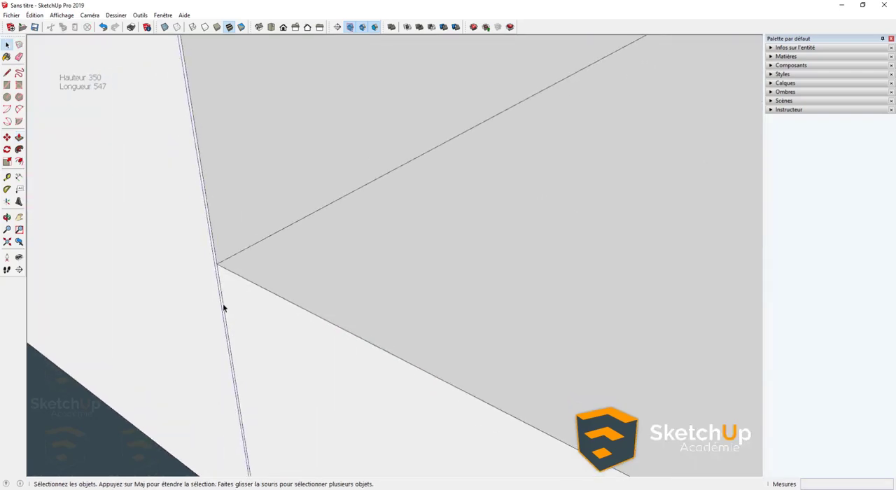
pyautogui.moveTo(223, 303); pyautogui.dragTo(201, 301, button='middle')
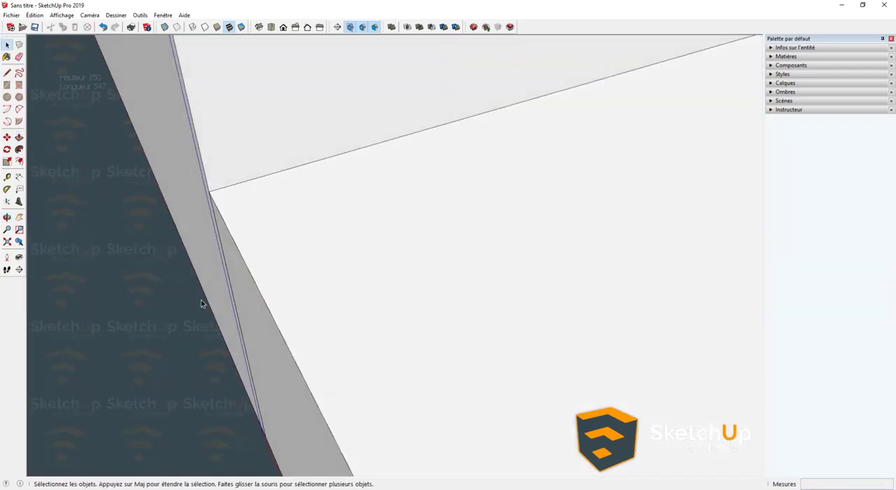
pyautogui.scroll(-10, 201, 301)
pyautogui.scroll(5, 226, 276)
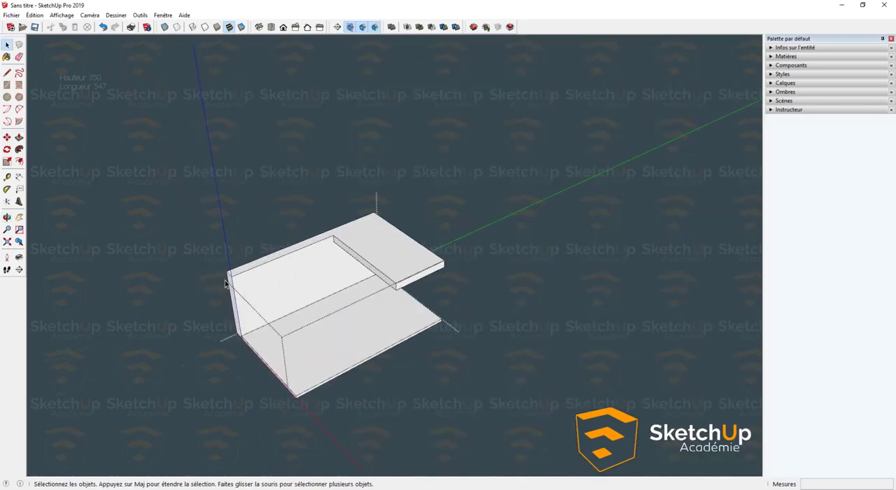
pyautogui.press('t')
pyautogui.click(222, 280)
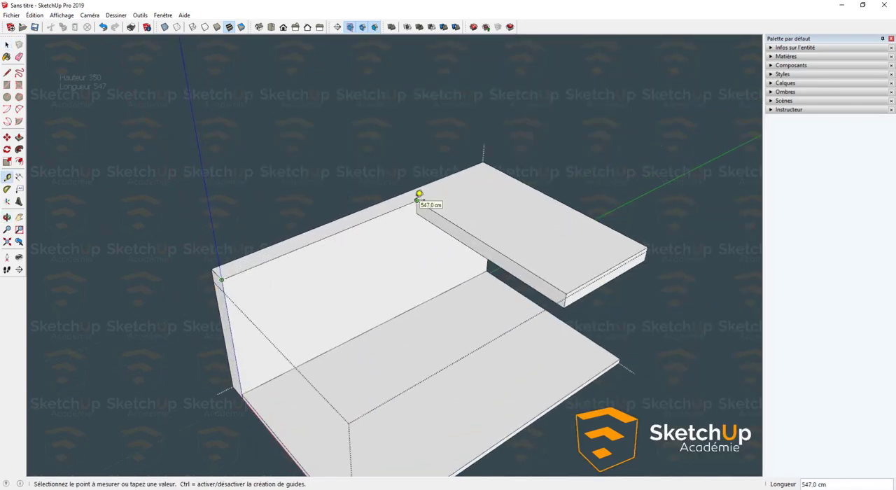
pyautogui.press('space')
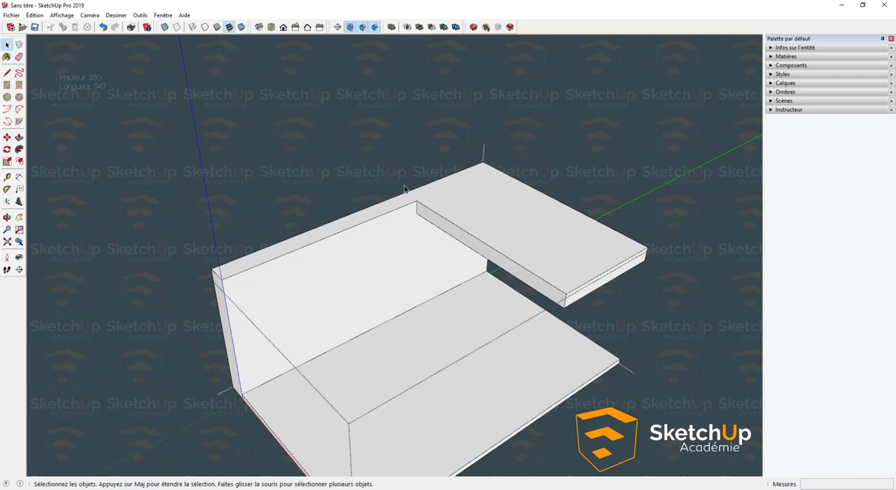
pyautogui.moveTo(407, 190); pyautogui.dragTo(381, 165, button='middle')
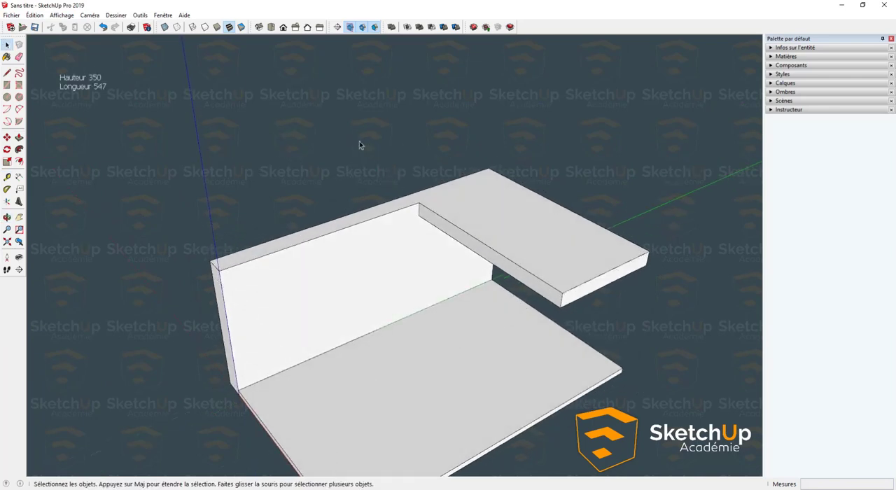
# - Examine the wall's front inner edge and its base against the slab with the Tape Measure tool
pyautogui.press('t')
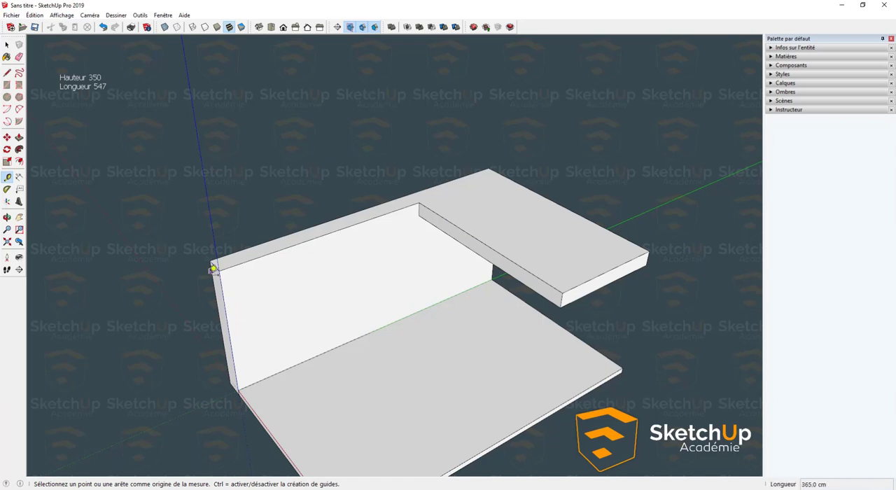
pyautogui.moveTo(214, 270); pyautogui.dragTo(287, 254, button='middle')
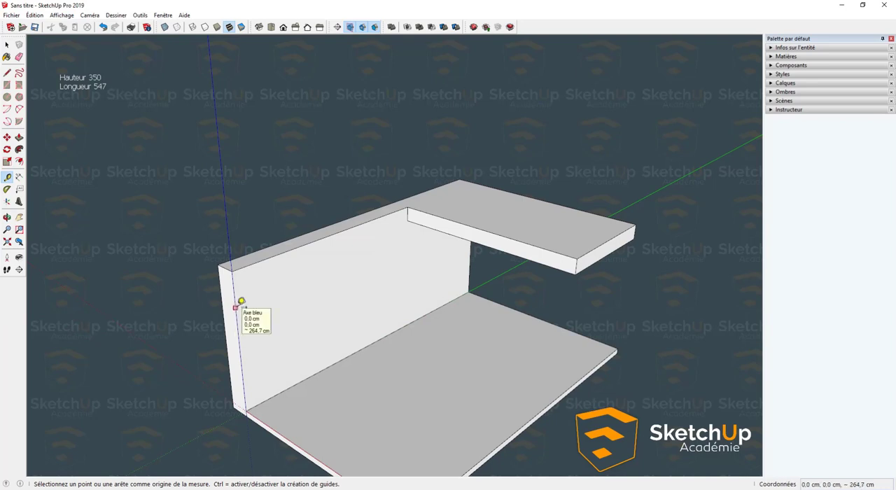
pyautogui.moveTo(236, 276); pyautogui.dragTo(262, 343, button='middle')
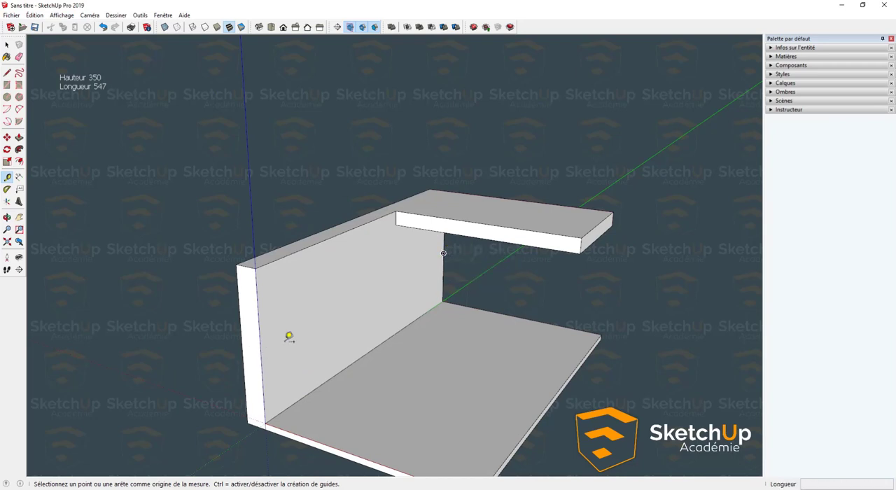
pyautogui.moveTo(290, 336); pyautogui.dragTo(302, 394, button='middle')
pyautogui.press('space')
pyautogui.scroll(10, 252, 402)
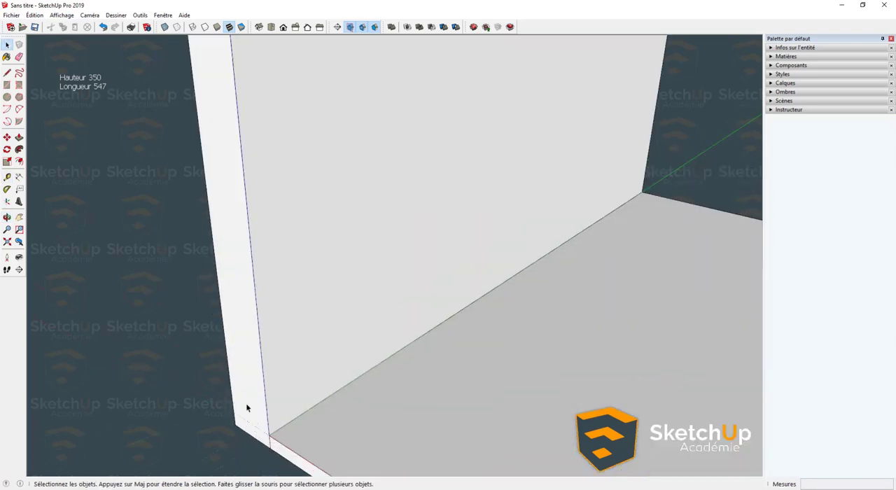
pyautogui.press('t')
pyautogui.scroll(2, 293, 386)
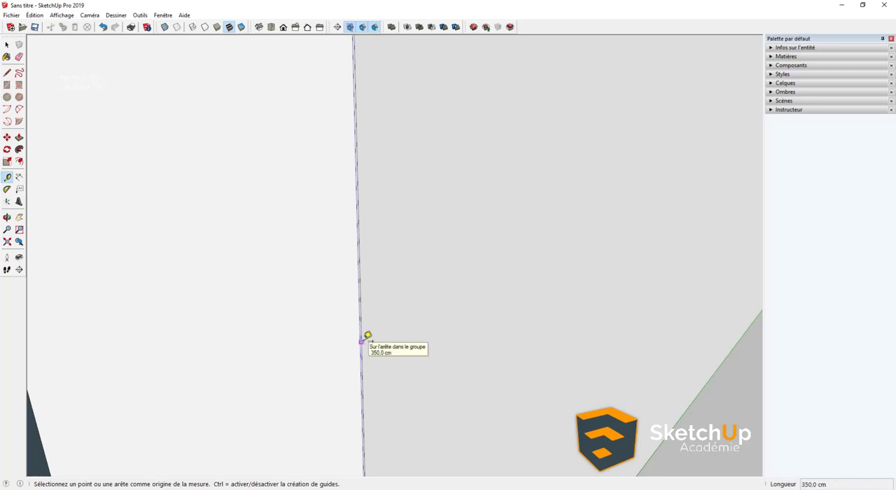
pyautogui.scroll(-10, 366, 342)
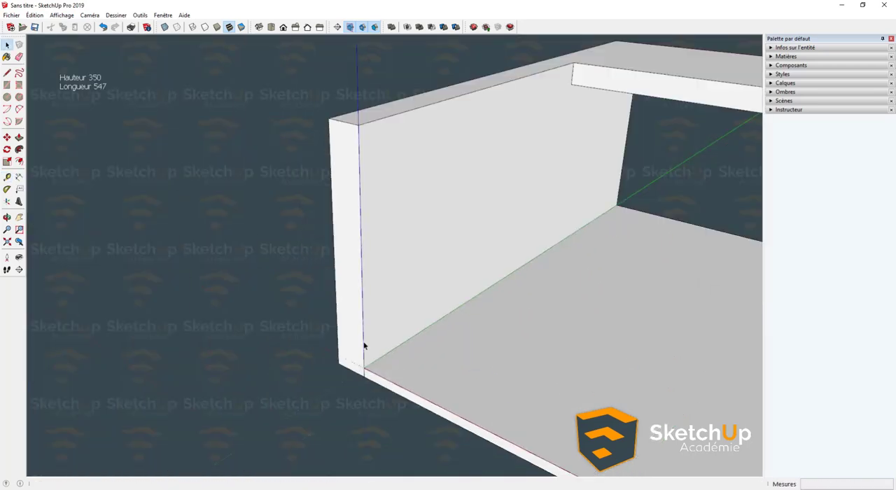
pyautogui.press('space')
pyautogui.scroll(3, 404, 283)
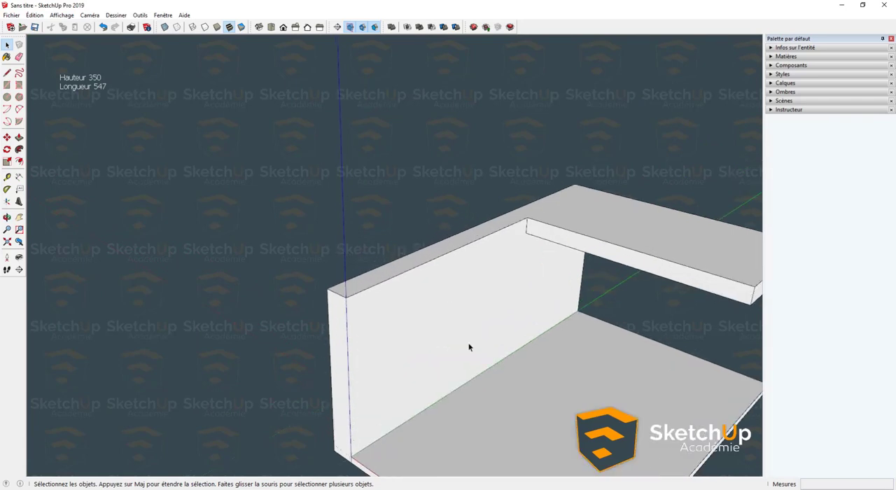
# - Check the partial ceiling's front edge, from the wall to its outer corner, and the slab's outer corner with the Tape Measure tool
pyautogui.moveTo(469, 344); pyautogui.dragTo(408, 315, button='middle')
pyautogui.press('t')
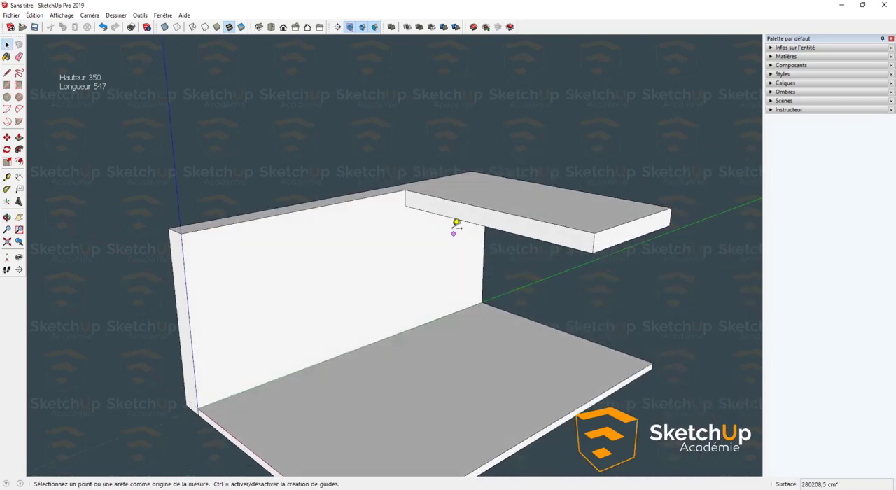
pyautogui.click(406, 194)
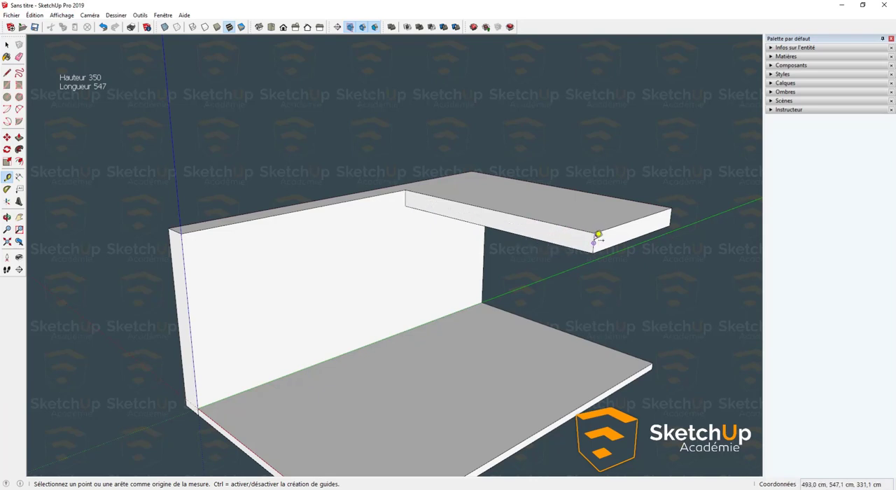
pyautogui.scroll(3, 602, 242)
pyautogui.scroll(-5, 601, 229)
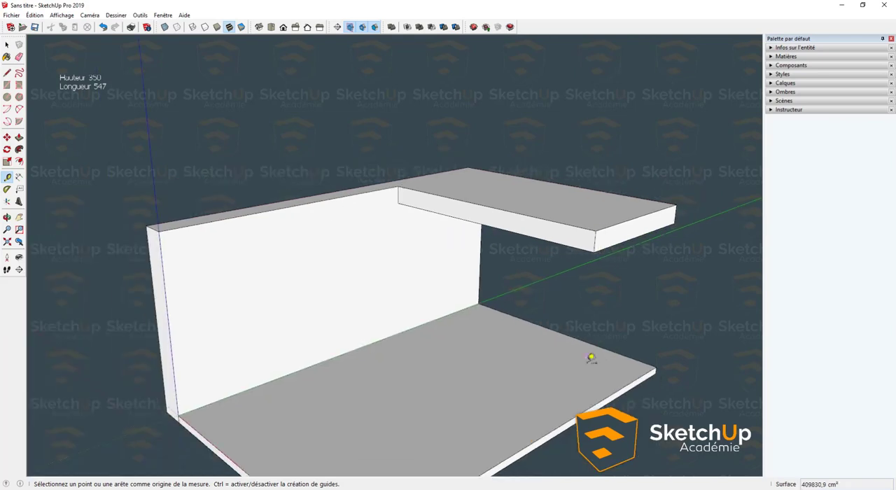
pyautogui.scroll(5, 662, 361)
pyautogui.scroll(3, 661, 361)
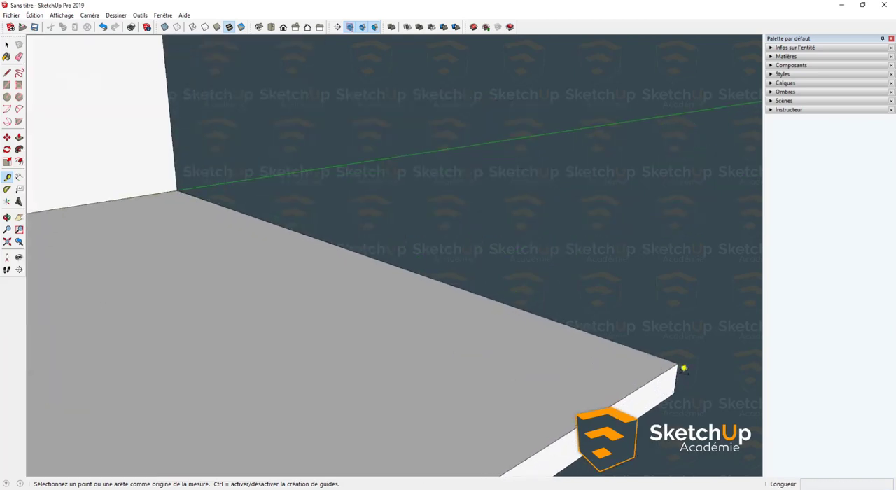
pyautogui.scroll(-1, 678, 365)
pyautogui.scroll(-8, 678, 367)
pyautogui.press('space')
pyautogui.scroll(3, 615, 345)
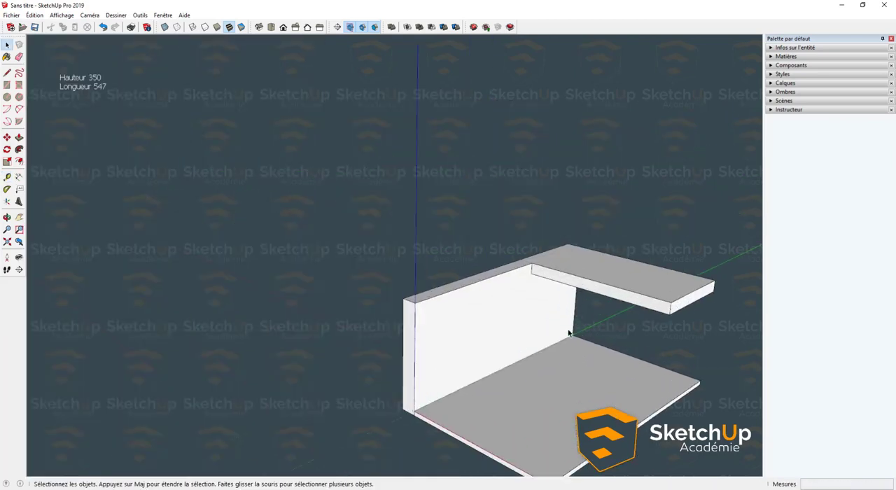
# - Open the Windows Calculator (Calculatrice), shrink its window and place it over the empty area above the model
pyautogui.moveTo(570, 334); pyautogui.dragTo(116, 154, button='middle')
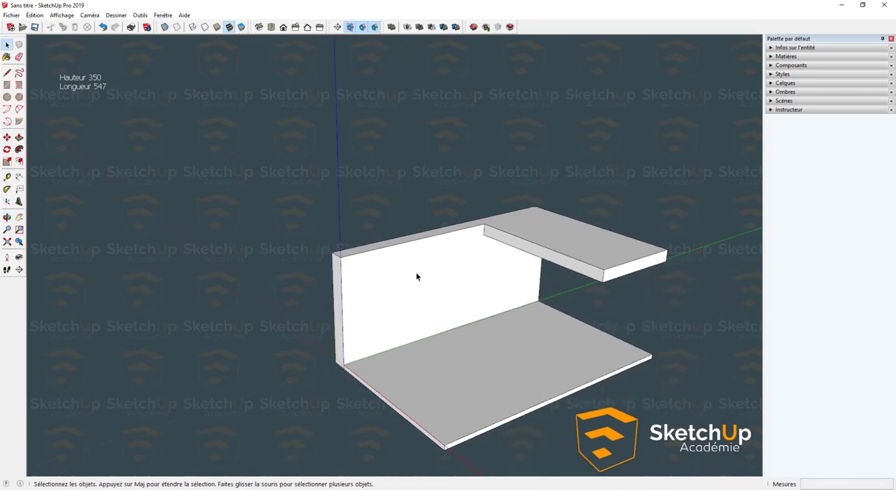
pyautogui.moveTo(416, 277); pyautogui.dragTo(376, 268, button='middle')
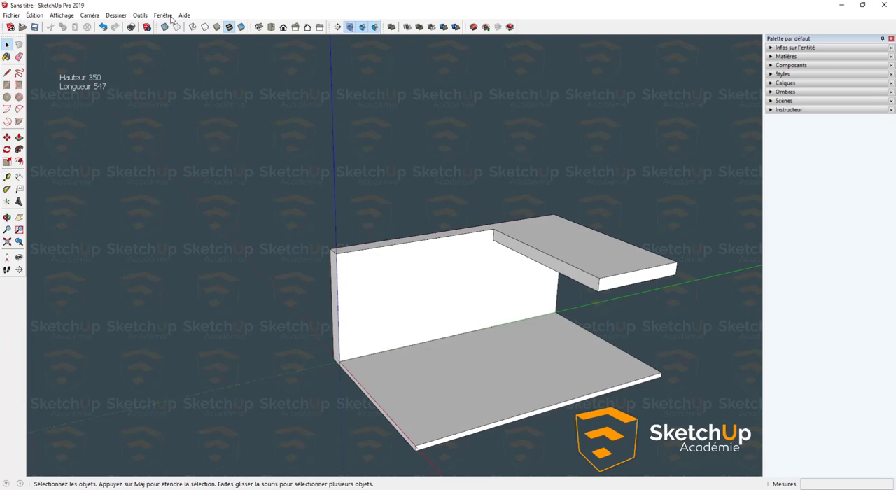
pyautogui.press('super+s')
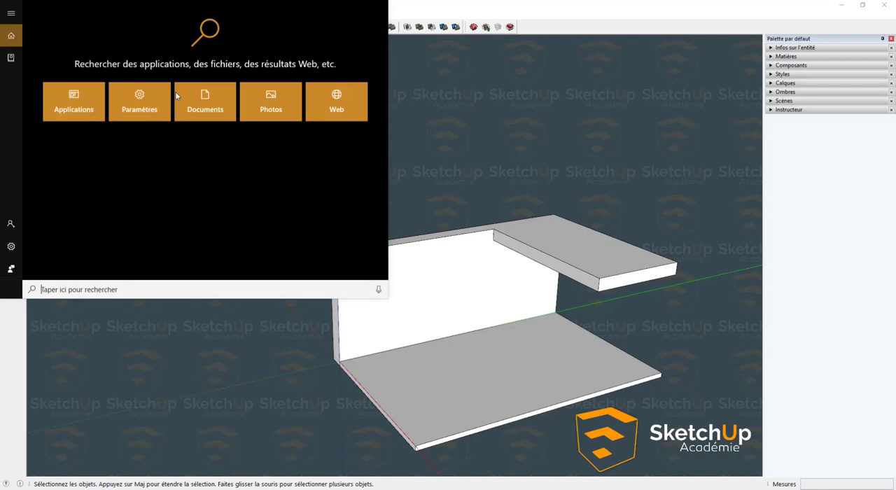
pyautogui.write('calcu')
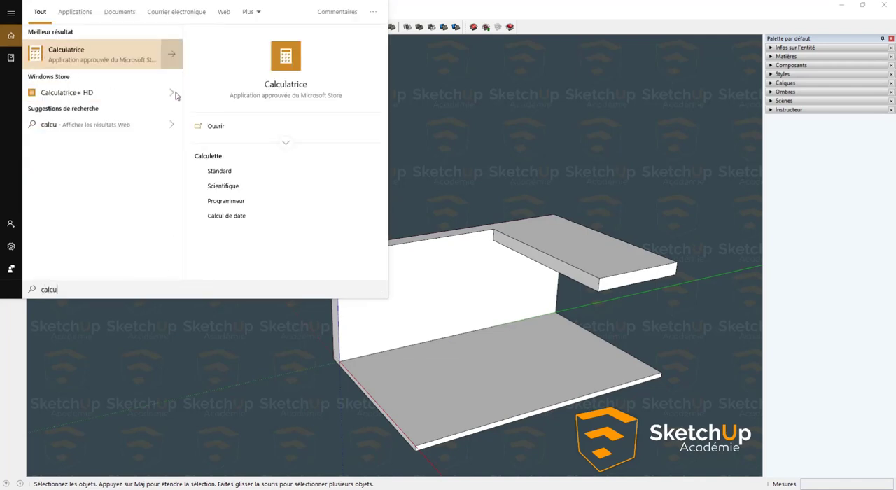
pyautogui.click(102, 56)
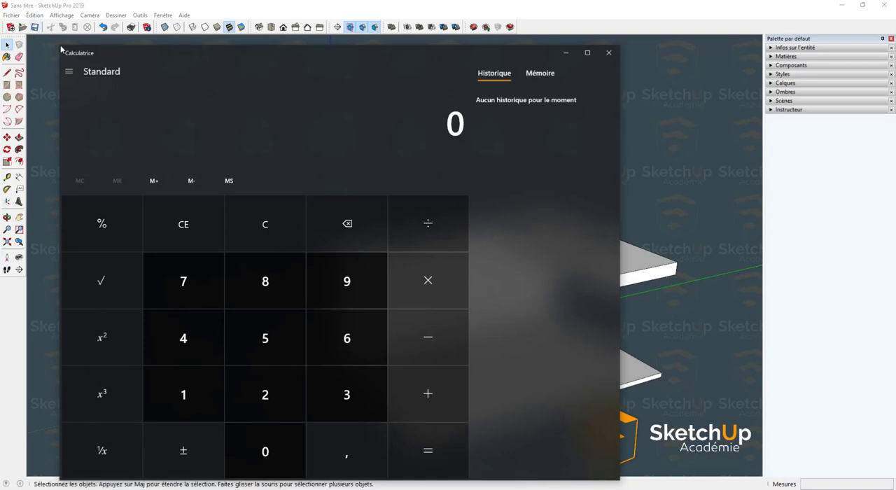
pyautogui.moveTo(63, 49); pyautogui.dragTo(180, 210)
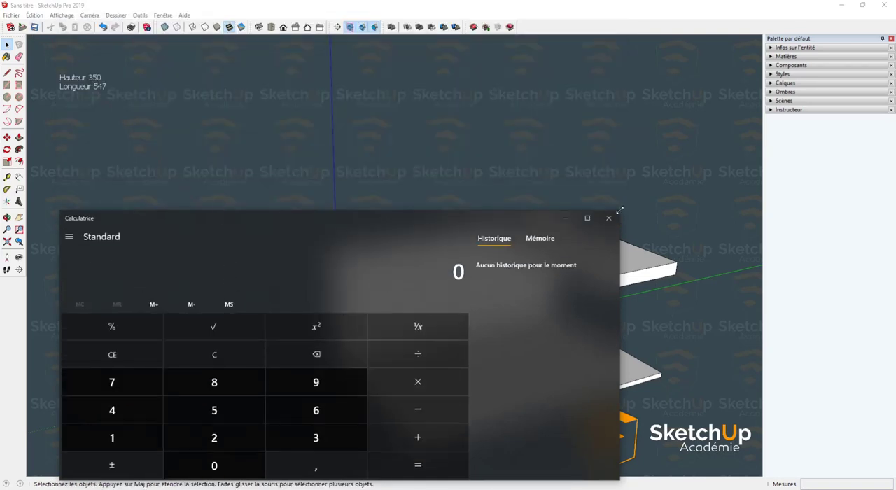
pyautogui.moveTo(620, 210)
pyautogui.mouseDown()
pyautogui.moveTo(270, 208)
pyautogui.moveTo(280, 206)
pyautogui.moveTo(199, 198)
pyautogui.moveTo(226, 212)
pyautogui.mouseUp()
pyautogui.moveTo(135, 210)
pyautogui.mouseDown()
pyautogui.moveTo(408, 181)
pyautogui.moveTo(636, 49)
pyautogui.mouseUp()
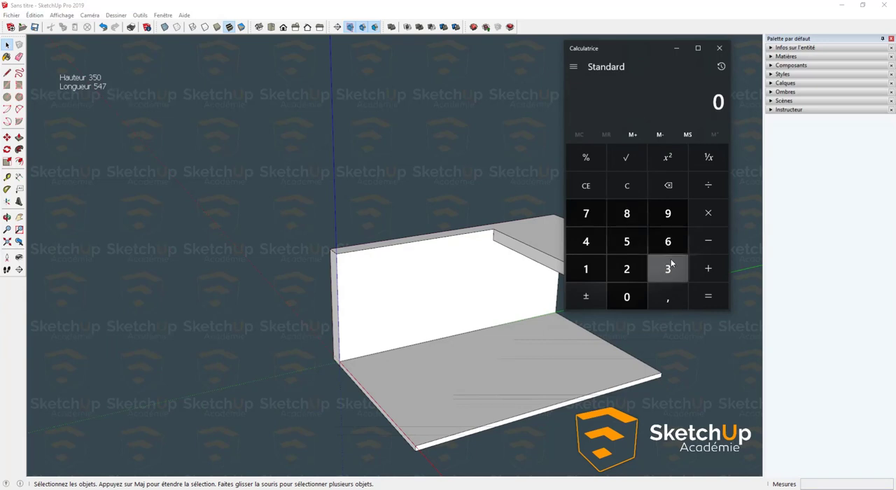
# - Divide the height of 350 by 20 steps in the calculator
pyautogui.write('350')
pyautogui.press('/')
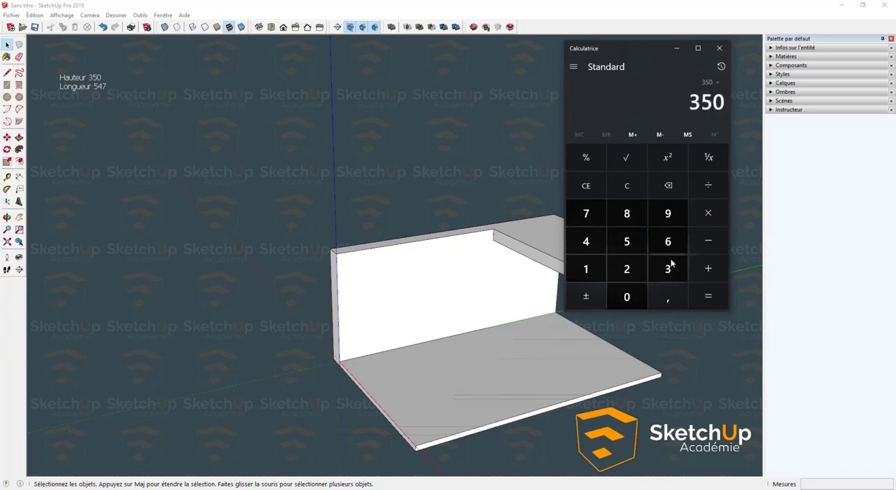
pyautogui.write('20')
pyautogui.press('Return')
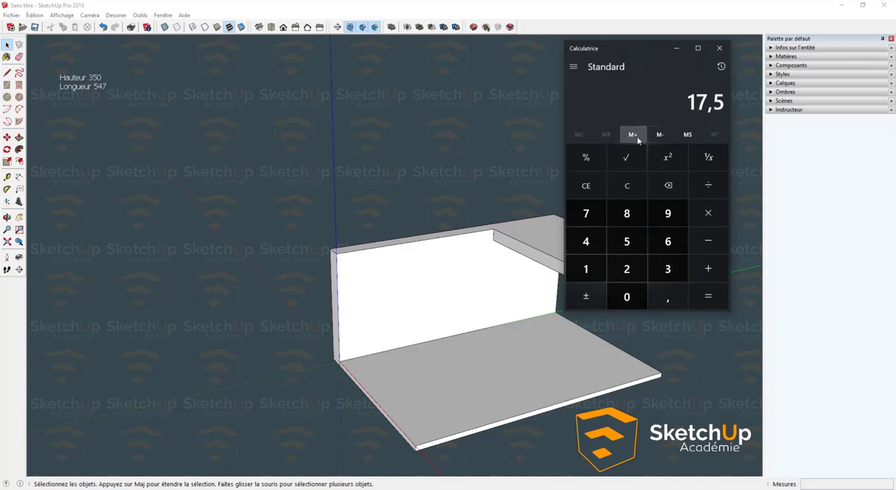
# - Return to SketchUp and add the line "20 marches" below "Longueur 547" in the screen text note
pyautogui.click(102, 91)
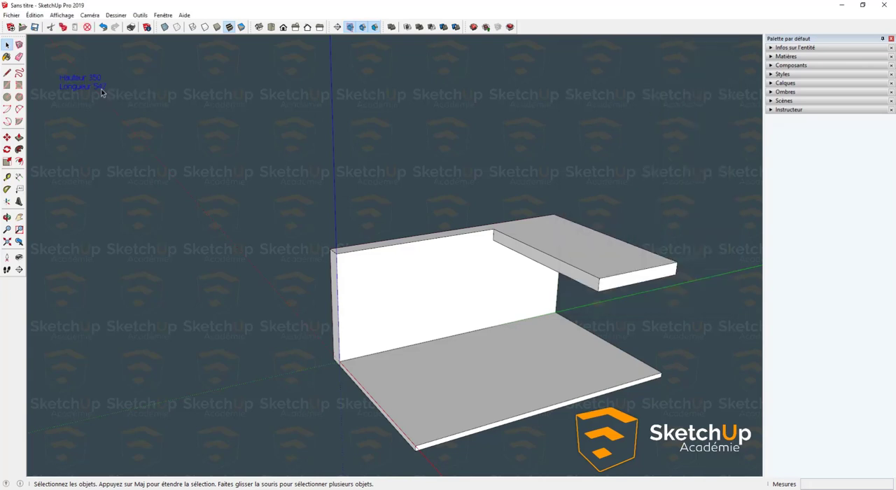
pyautogui.doubleClick(101, 91)
pyautogui.press('Return')
pyautogui.press('Return')
pyautogui.doubleClick(106, 88)
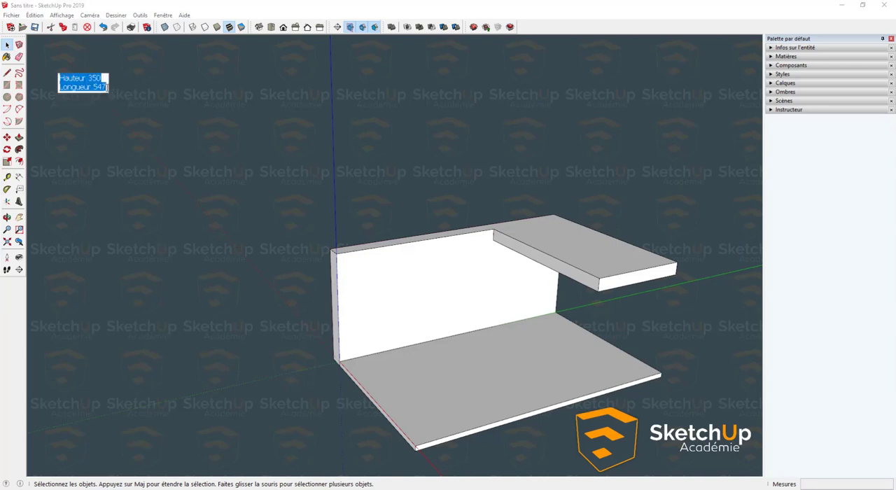
pyautogui.click(107, 88)
pyautogui.press('Return')
pyautogui.write('20 m')
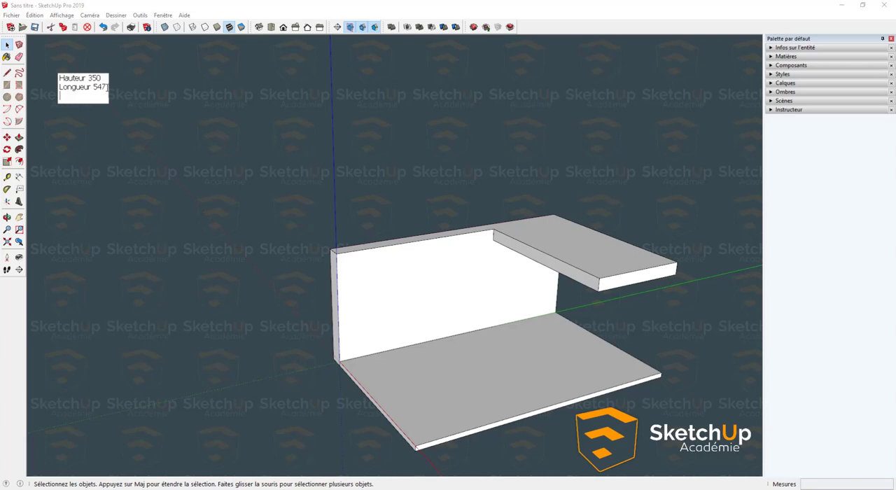
pyautogui.write('arches')
pyautogui.press('Return')
pyautogui.press('BackSpace')
pyautogui.click(138, 133)
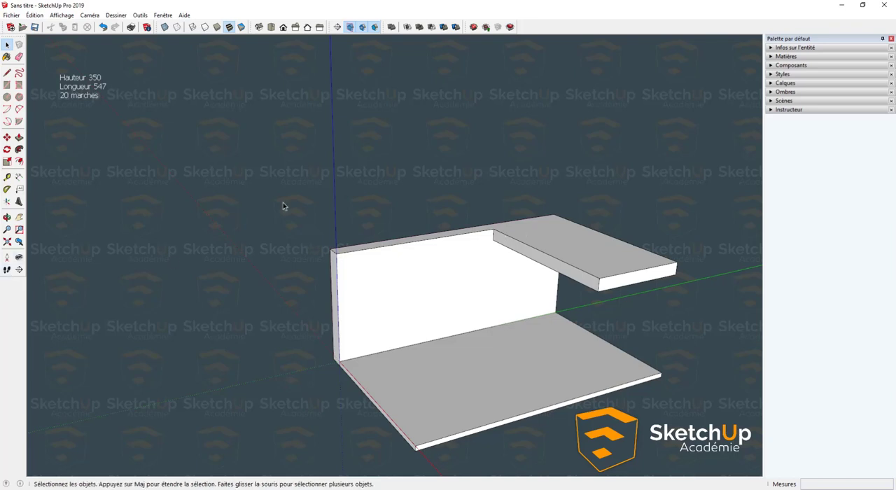
# - Switch to the calculator and divide the length of 547 by 20
pyautogui.hotkey('alt', 'Tab')
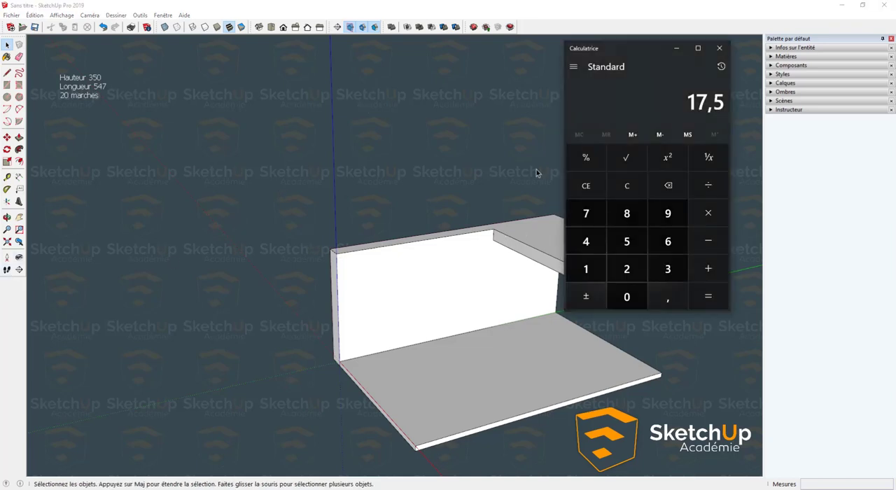
pyautogui.write('547/20')
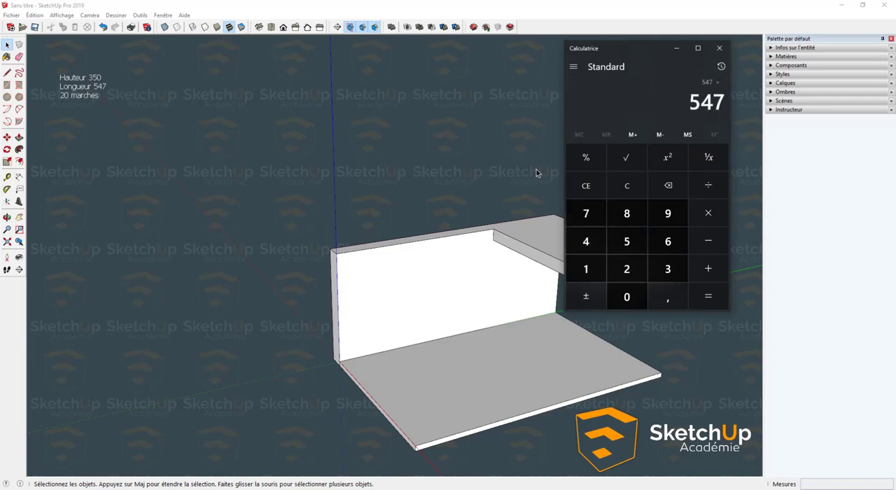
pyautogui.press('Return')
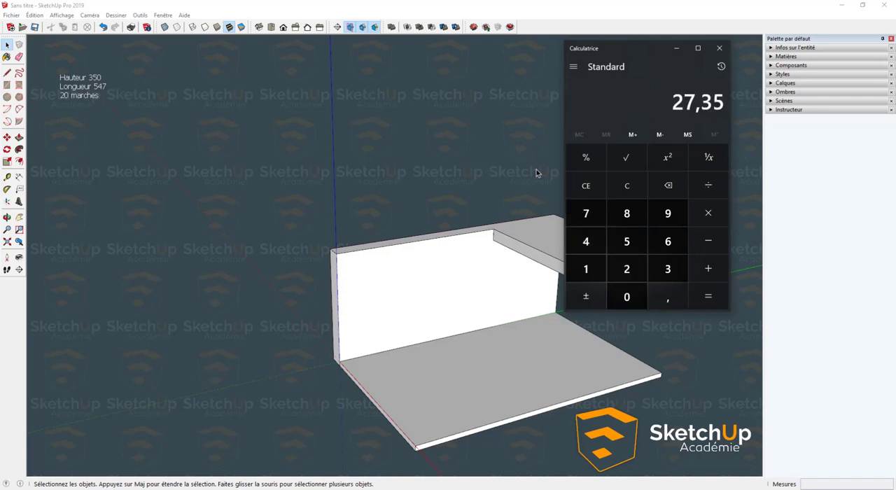
# - Switch back to SketchUp and add the line "H 17.50" below "20 marches" in the text note
pyautogui.doubleClick(96, 97)
pyautogui.click(102, 97)
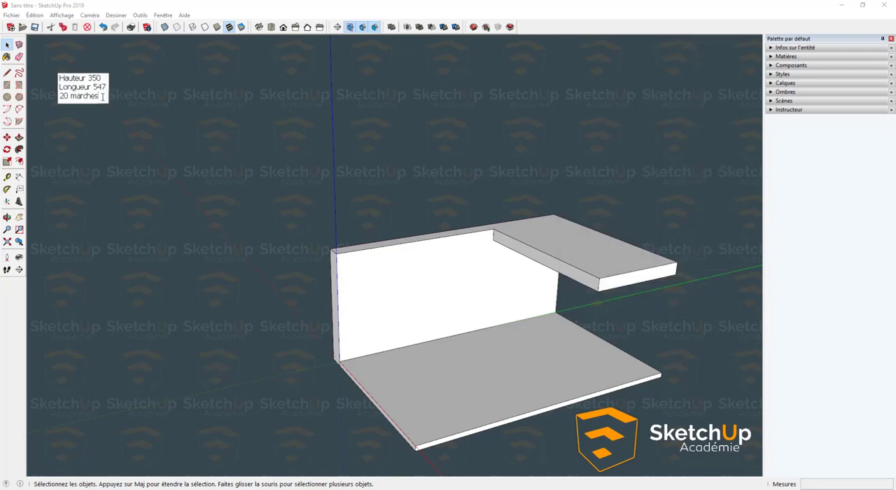
pyautogui.press('Return')
pyautogui.press('capslock')
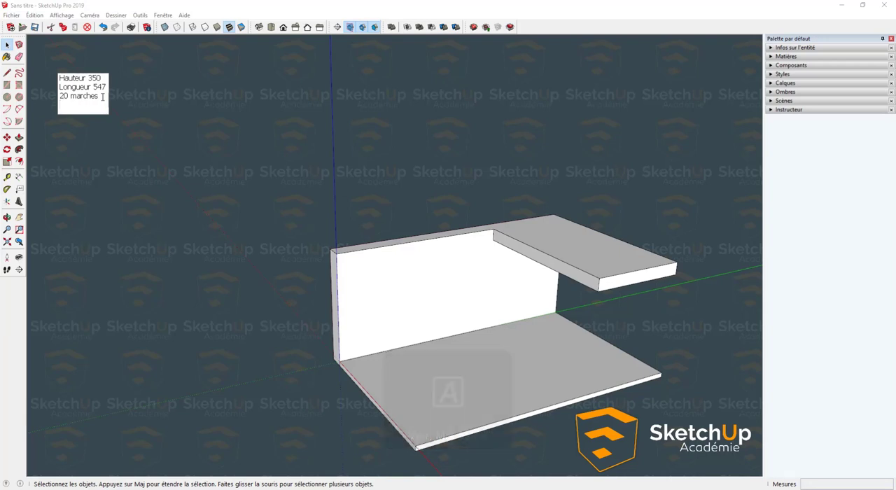
pyautogui.write('H')
pyautogui.press('capslock')
pyautogui.write('17.50')
pyautogui.press('Return')
# - Add the line "Girond 27.35" to the text note, rechecking the value in the calculator, and finish editing the note
pyautogui.press('capslock')
pyautogui.write('G')
pyautogui.press('capslock')
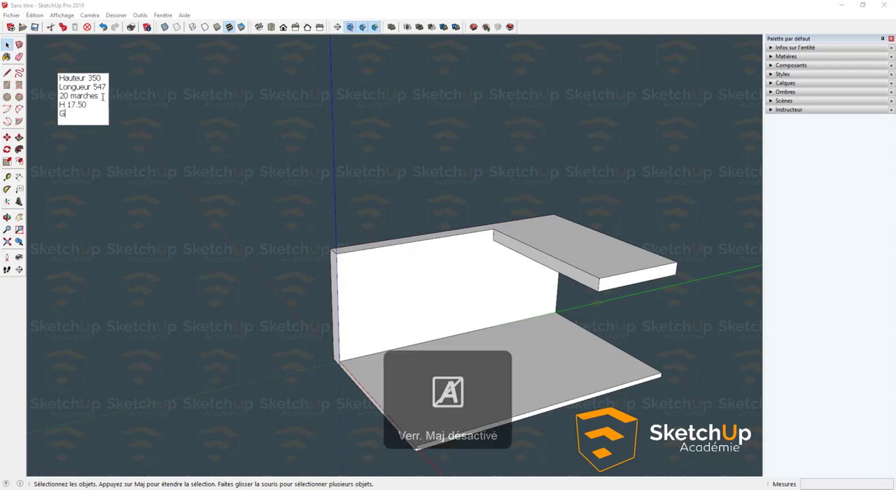
pyautogui.write('irond')
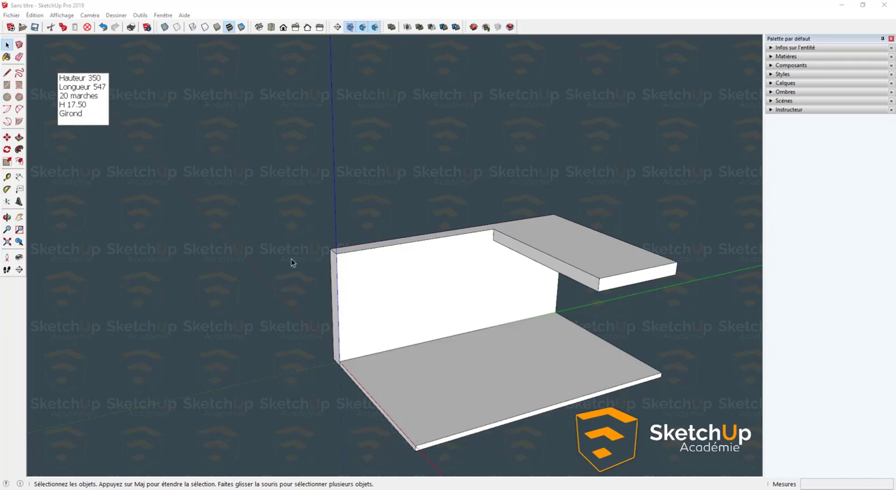
pyautogui.hotkey('alt', 'Tab')
pyautogui.hotkey('alt', 'Tab')
pyautogui.write('27.35')
pyautogui.press('Return')
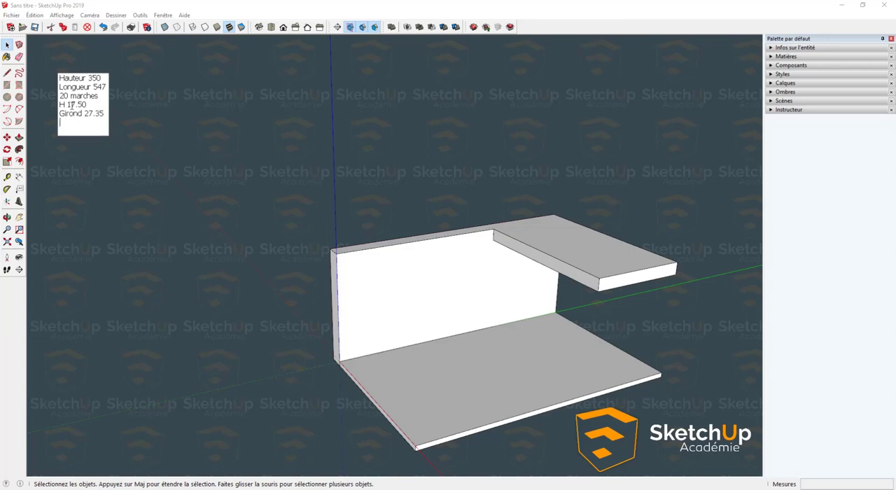
pyautogui.press('BackSpace')
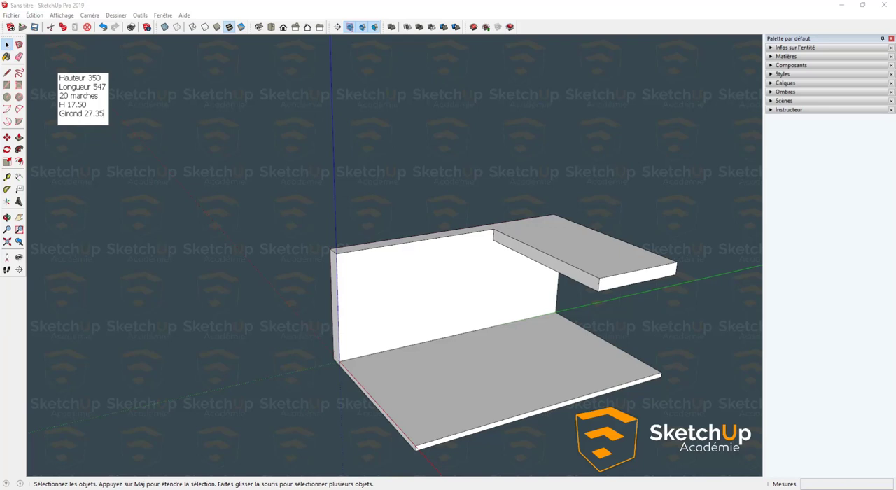
pyautogui.press('Return')
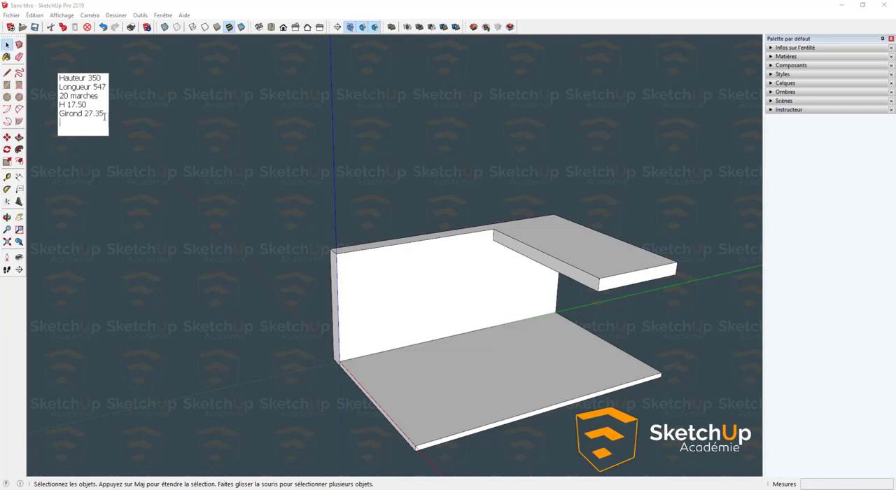
pyautogui.press('Return')
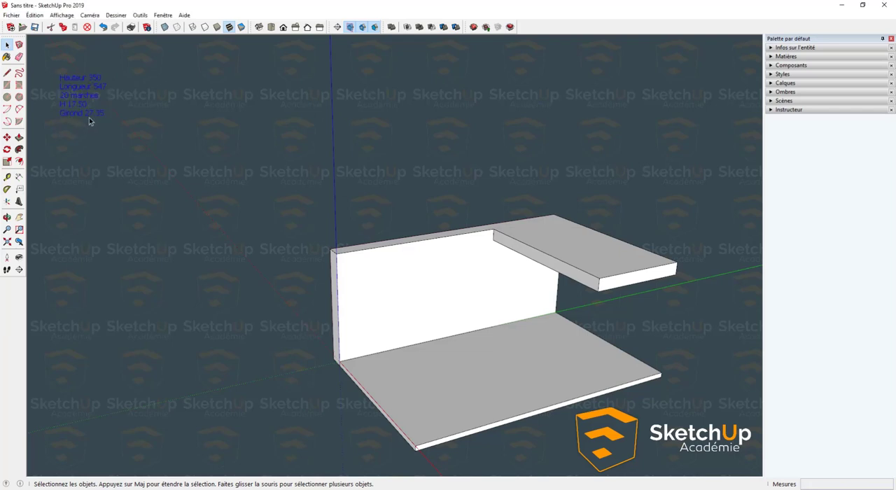
# - Reopen the text note and add a line starting with "Loi Blondel :" below the "Girond" line
pyautogui.doubleClick(97, 114)
pyautogui.click(105, 115)
pyautogui.press('Return')
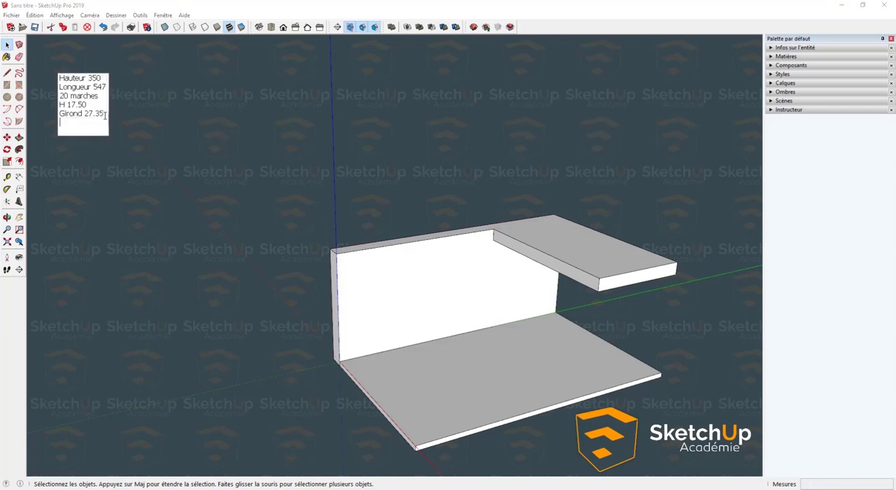
pyautogui.press('capslock')
pyautogui.write('Loi')
pyautogui.press('capslock')
pyautogui.write('B')
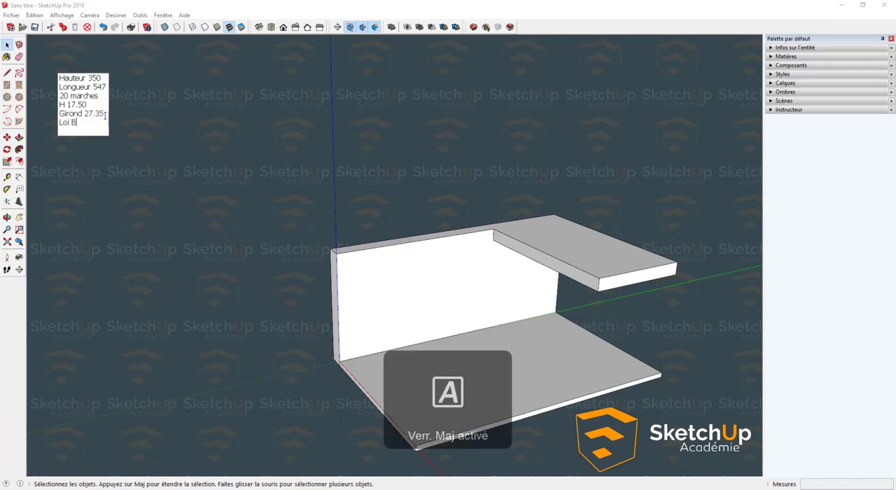
pyautogui.press('capslock')
pyautogui.write('londel ')
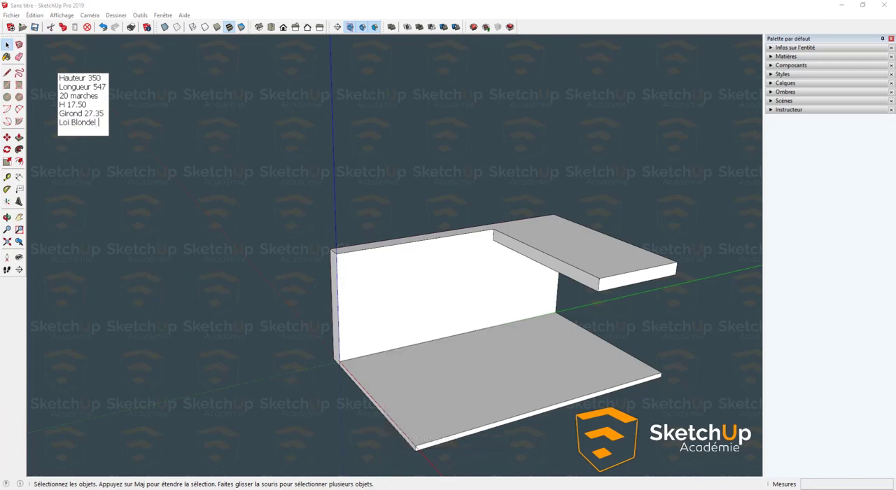
pyautogui.write(':')
# - Enter the formula "1H+(2xG) =" after "Loi Blondel :" in the text note
pyautogui.press('capslock')
pyautogui.write('2H')
pyautogui.press('capslock')
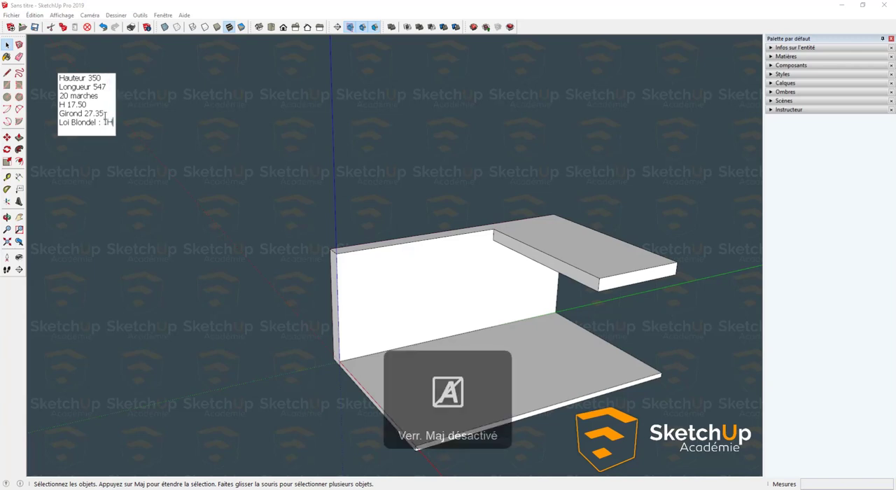
pyautogui.write('+')
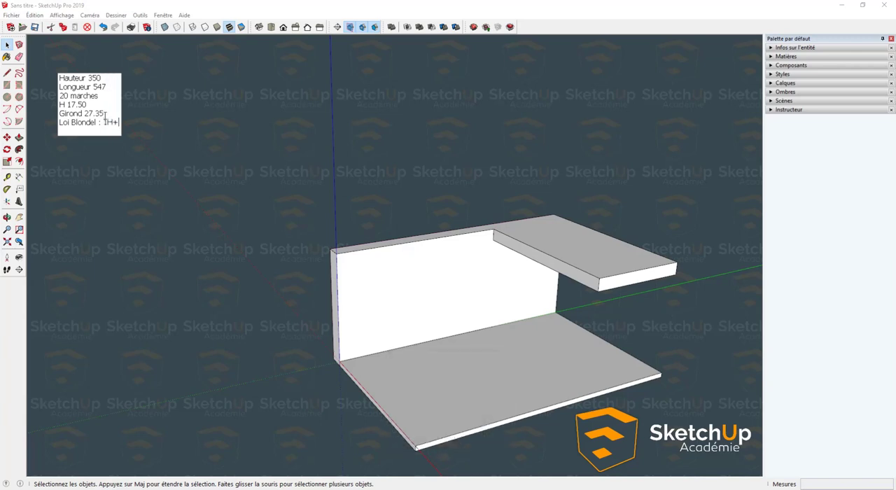
pyautogui.write('(2x')
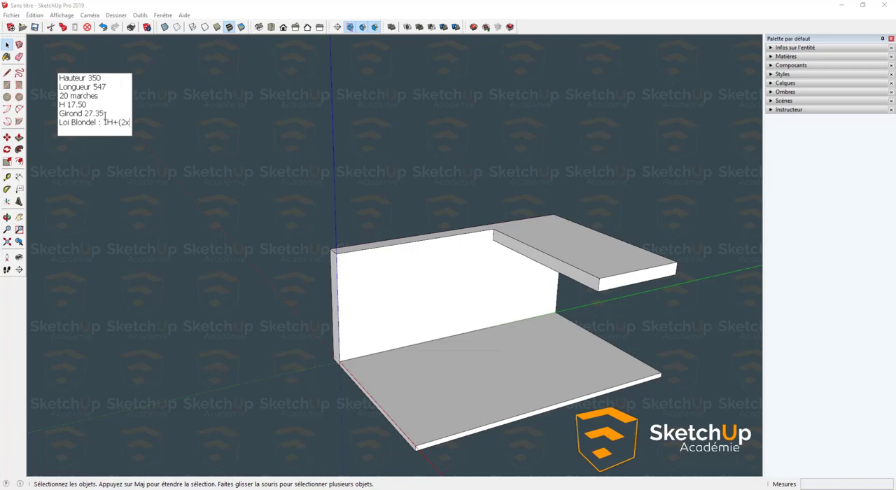
pyautogui.press('capslock')
pyautogui.write('G')
pyautogui.press('capslock')
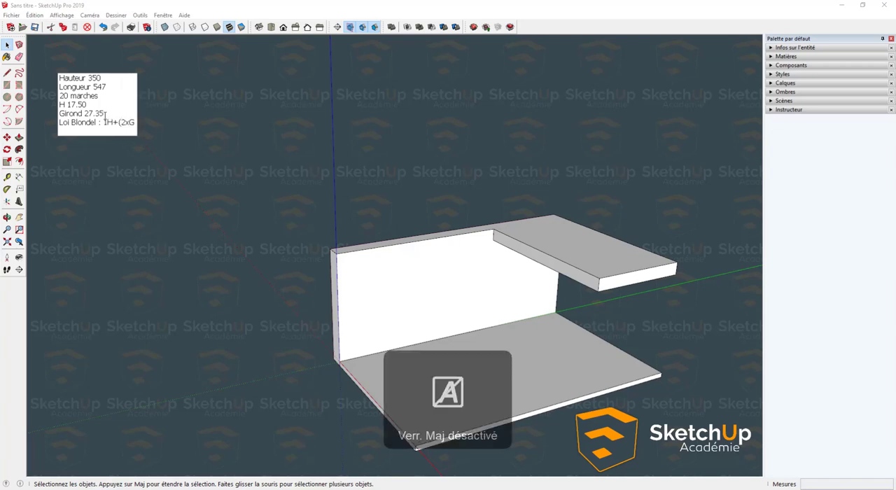
pyautogui.write(') =')
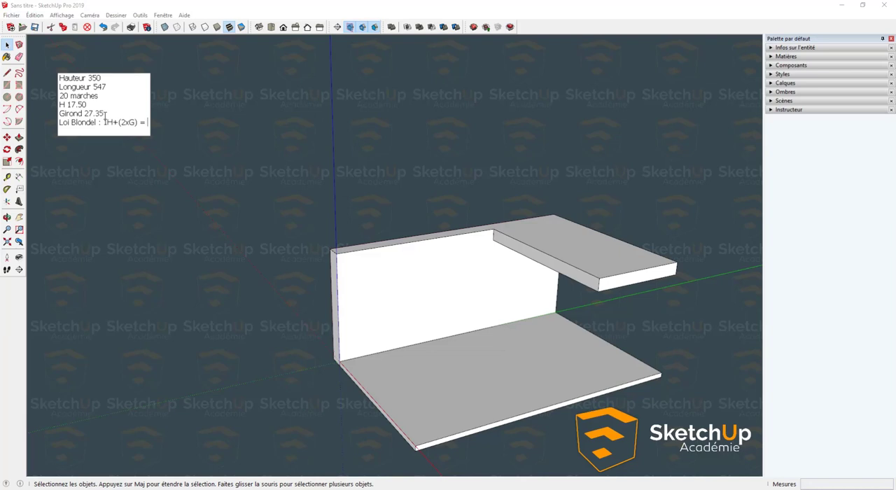
# - Replace the Blondel formula before the equals sign with "2XH + 1G"
pyautogui.press('Left')
pyautogui.press('Left')
pyautogui.press('Left')
pyautogui.press('BackSpace')
pyautogui.press('BackSpace')
pyautogui.press('BackSpace')
pyautogui.press('BackSpace')
pyautogui.press('BackSpace')
pyautogui.press('BackSpace')
pyautogui.press('BackSpace')
pyautogui.press('BackSpace')
pyautogui.press('capslock')
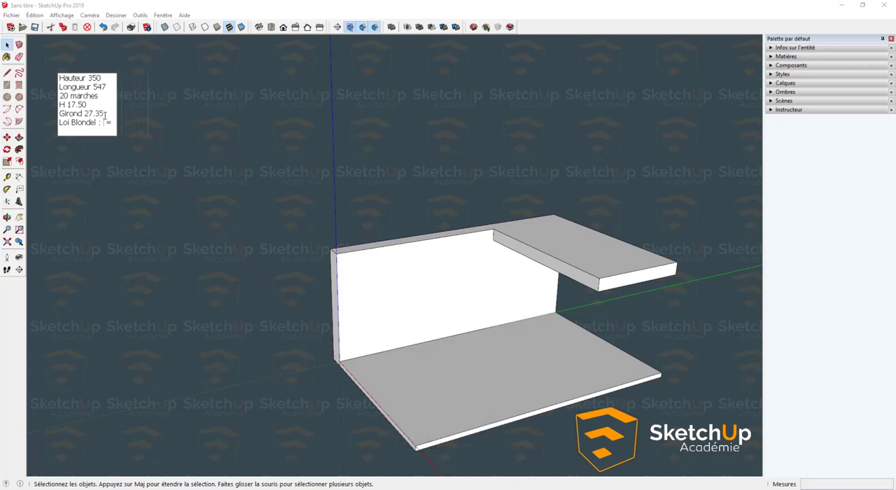
pyautogui.write('2XH')
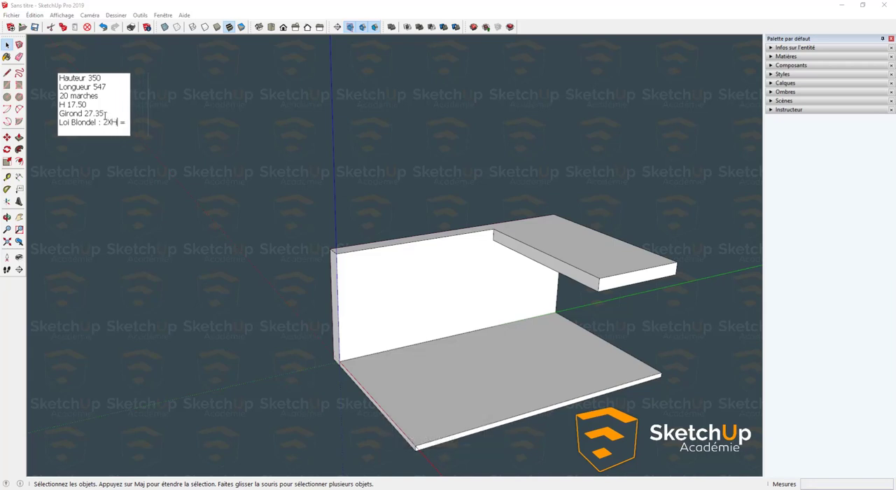
pyautogui.write(' + 1G')
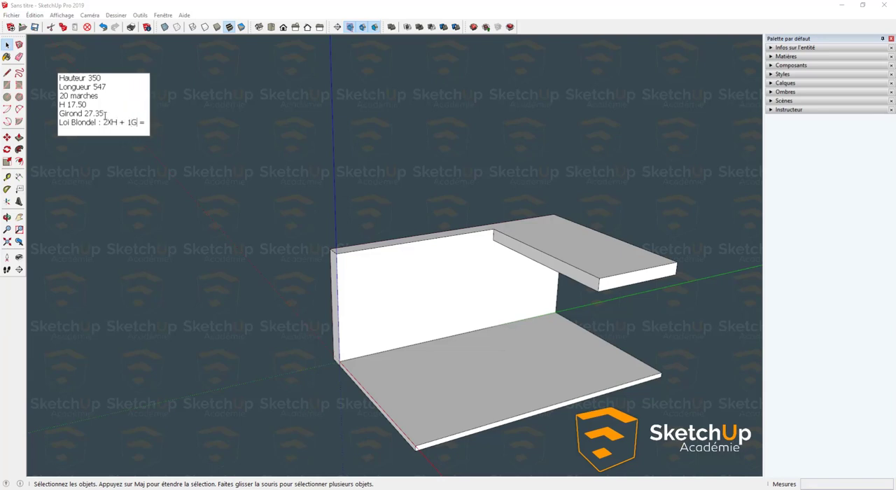
# - Complete the Blondel line in the text note with "60 ET 64" after the equals sign and finish editing the note
pyautogui.press('End')
pyautogui.write('6')
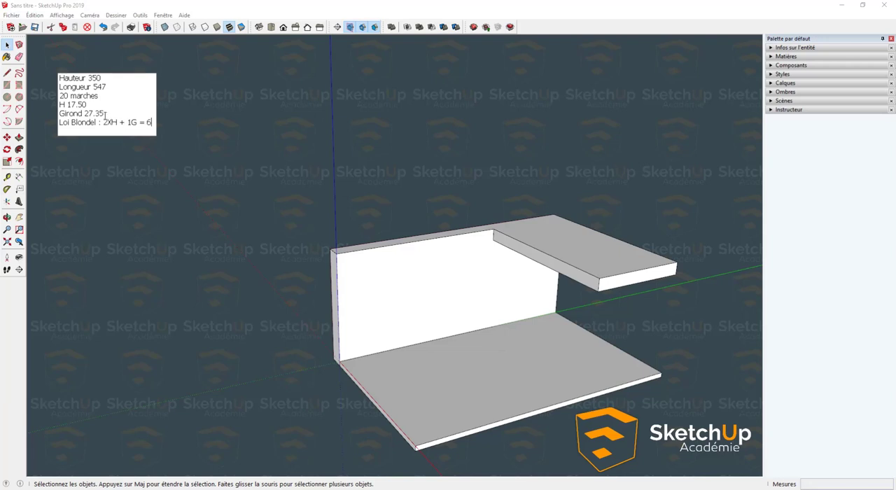
pyautogui.write('0 ET 64')
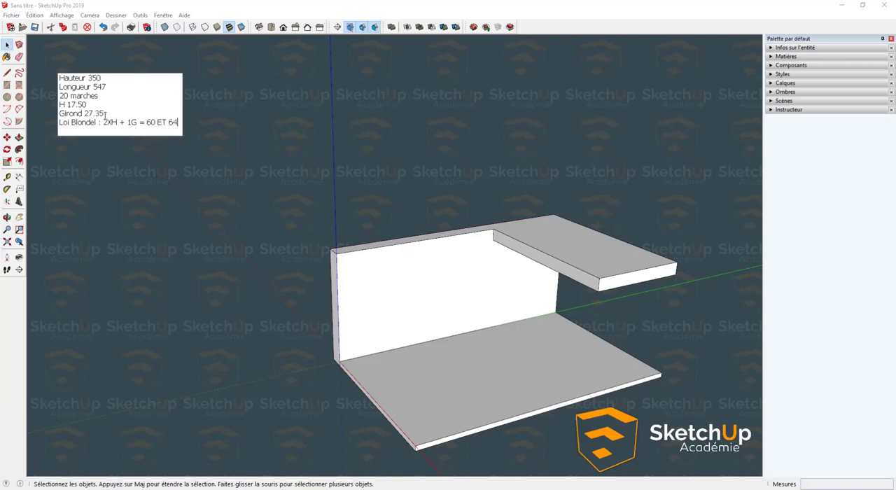
pyautogui.press('capslock')
pyautogui.click(250, 0)
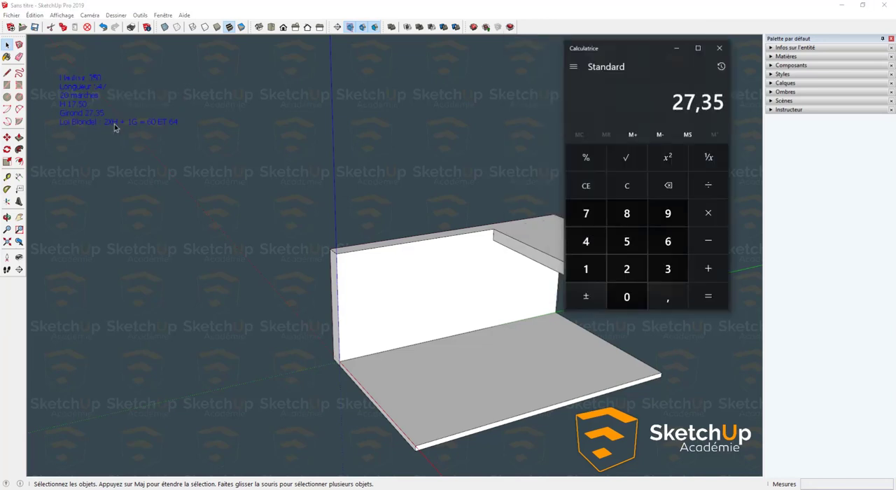
pyautogui.click(106, 162)
pyautogui.click(294, 1)
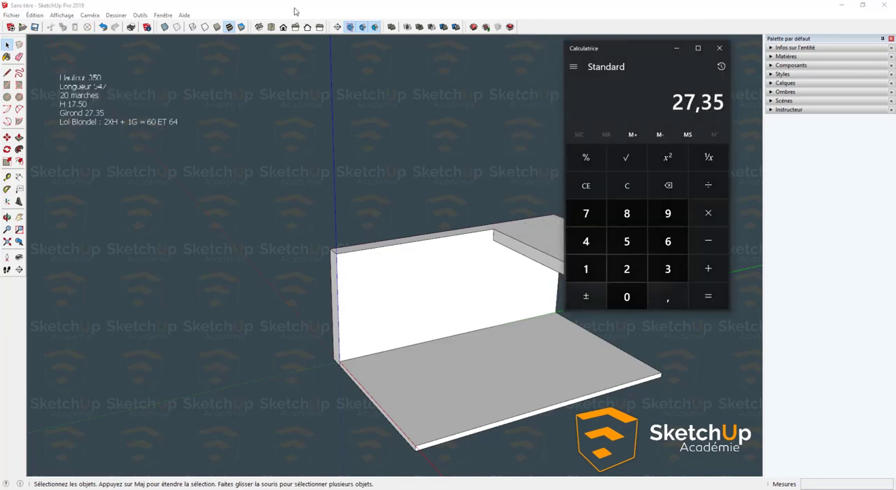
pyautogui.click(622, 187)
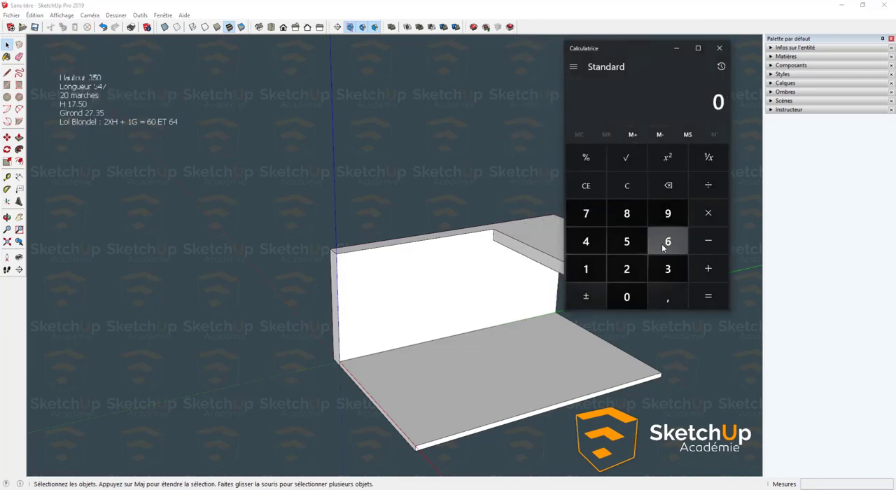
pyautogui.write('17,5')
pyautogui.press('+')
pyautogui.write('2')
pyautogui.press('Return')
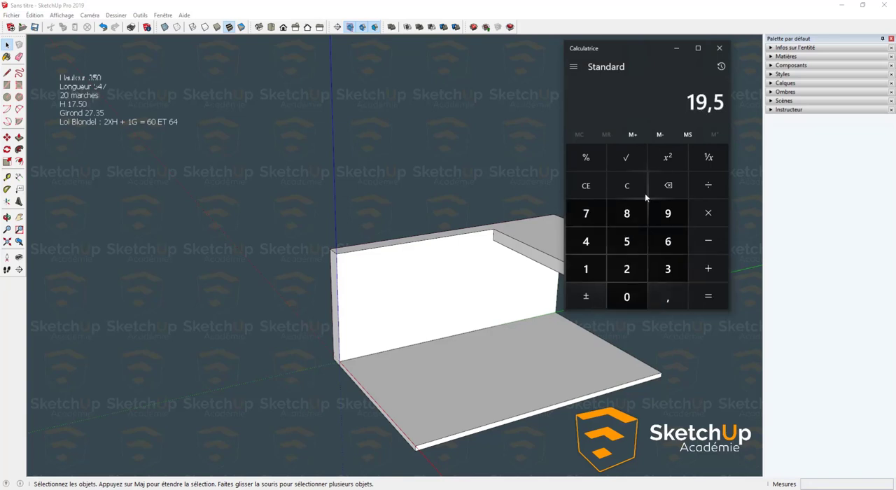
pyautogui.click(586, 185)
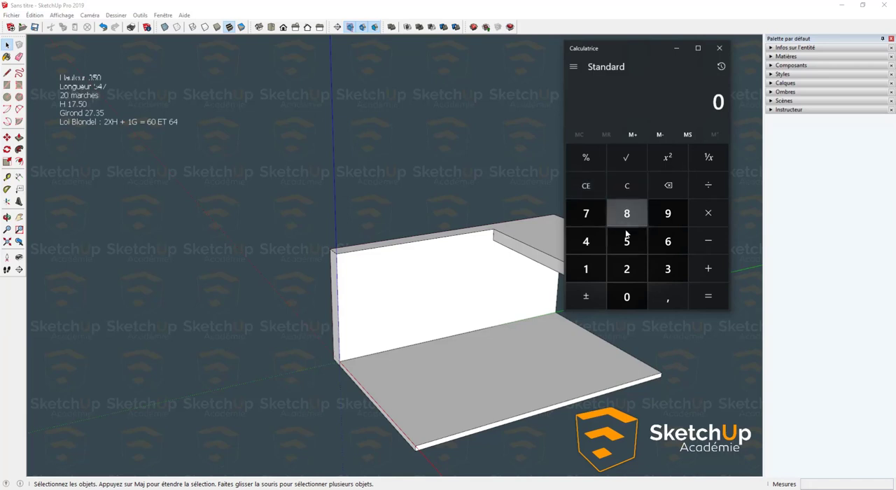
# - Calculate Blondel's law for the staircase in the calculator as 17,5 × 2 + 27,35
pyautogui.write('17,5')
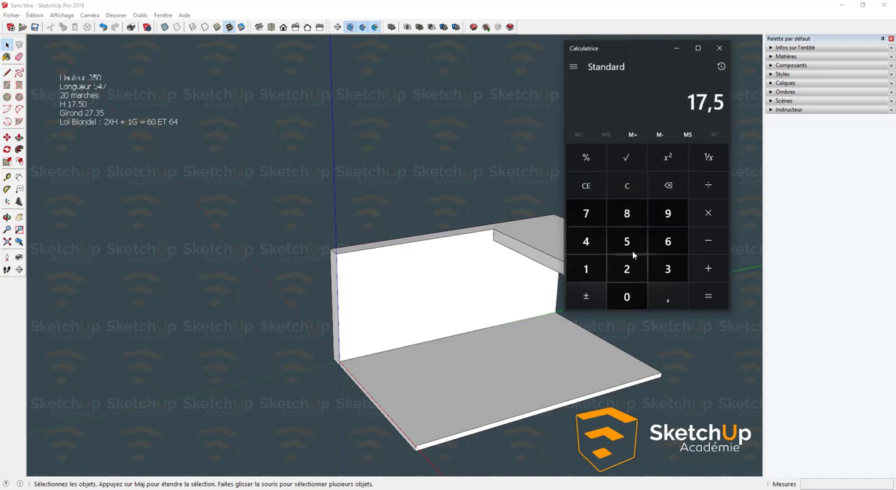
pyautogui.write('*2')
pyautogui.press('Return')
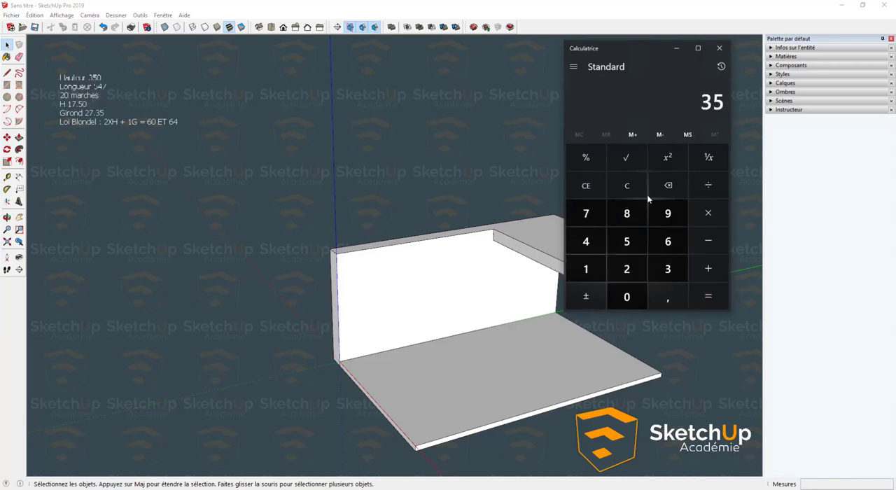
pyautogui.write('+')
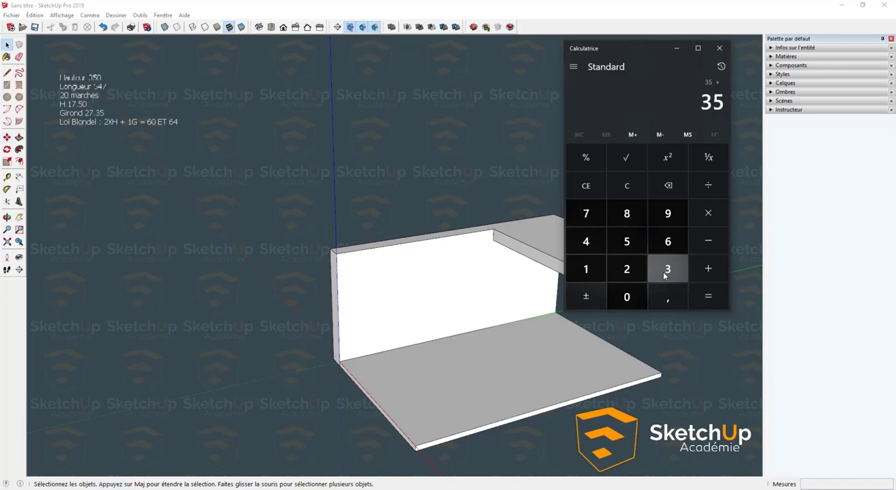
pyautogui.write('27,35')
pyautogui.press('Return')
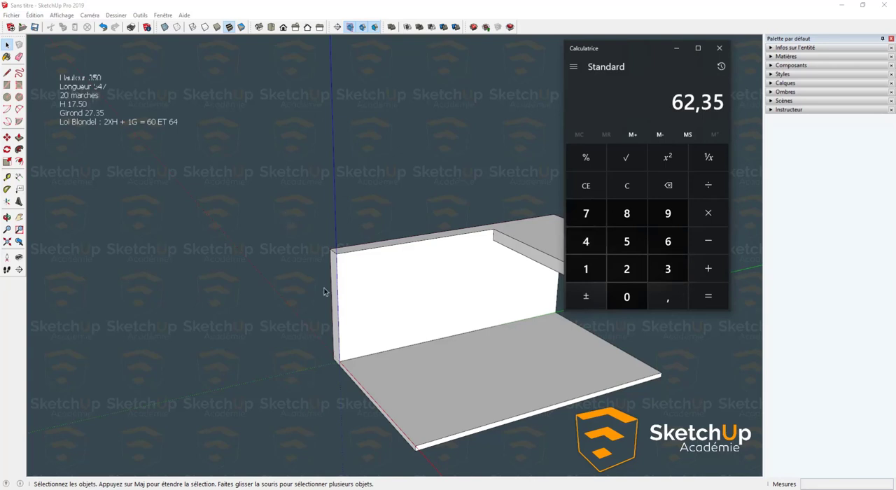
# - Place a vertical guide line along the wall's vertical edge at the open end opposite the ceiling
pyautogui.moveTo(327, 292)
pyautogui.mouseDown(button='middle')
pyautogui.moveTo(424, 288)
pyautogui.moveTo(432, 278)
pyautogui.mouseUp(button='middle')
pyautogui.scroll(4, 448, 274)
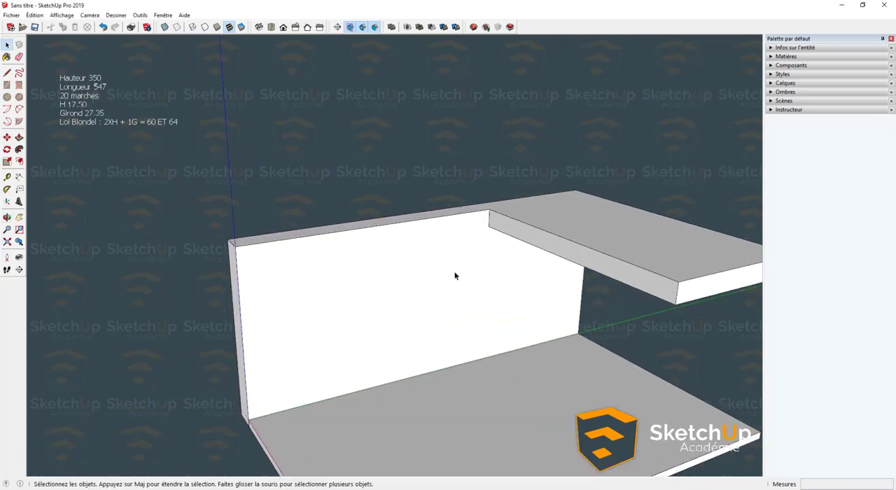
pyautogui.scroll(-2, 432, 269)
pyautogui.scroll(-3, 413, 273)
pyautogui.scroll(2, 352, 304)
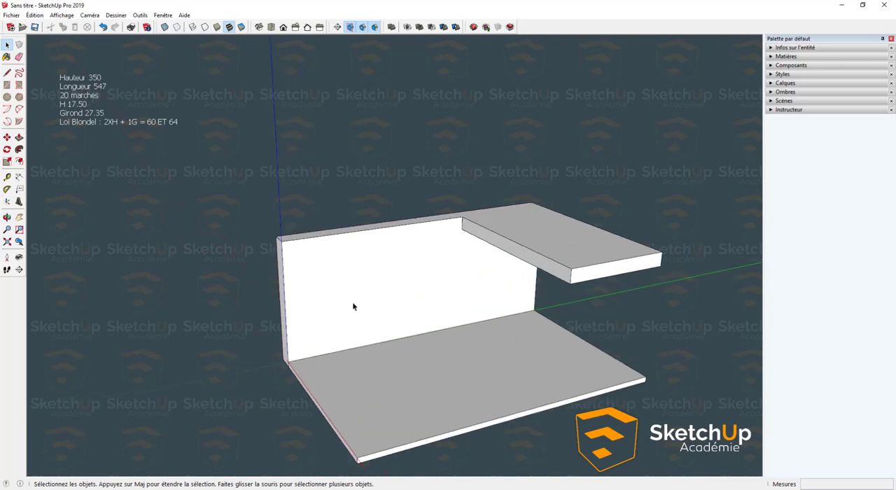
pyautogui.press('t')
pyautogui.scroll(1, 315, 305)
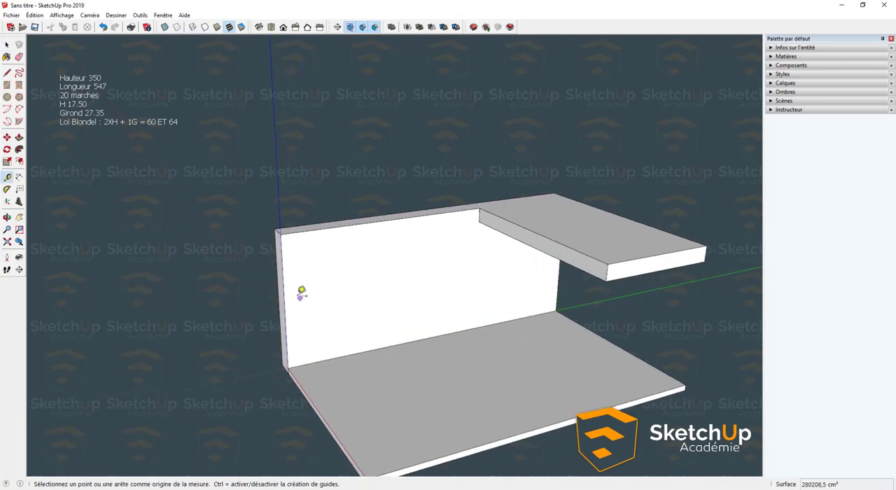
pyautogui.moveTo(386, 260)
pyautogui.mouseDown(button='middle')
pyautogui.moveTo(372, 274)
pyautogui.moveTo(401, 253)
pyautogui.mouseUp(button='middle')
pyautogui.scroll(1, 303, 287)
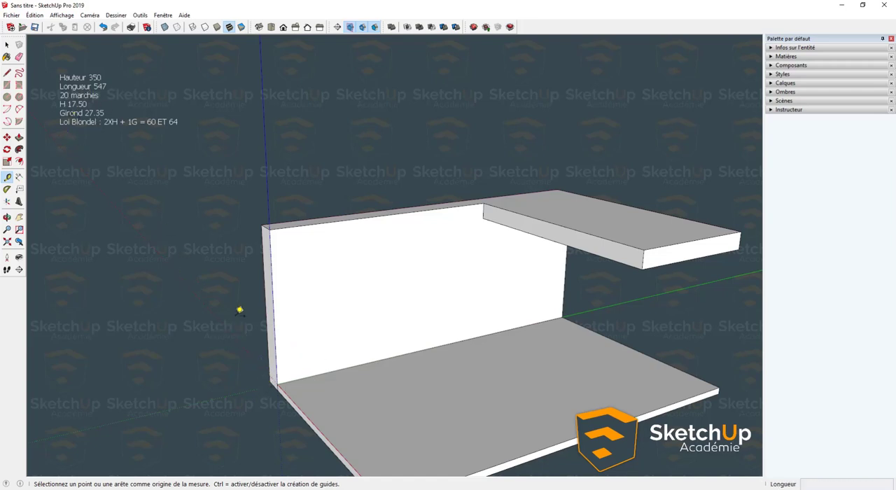
pyautogui.click(278, 326)
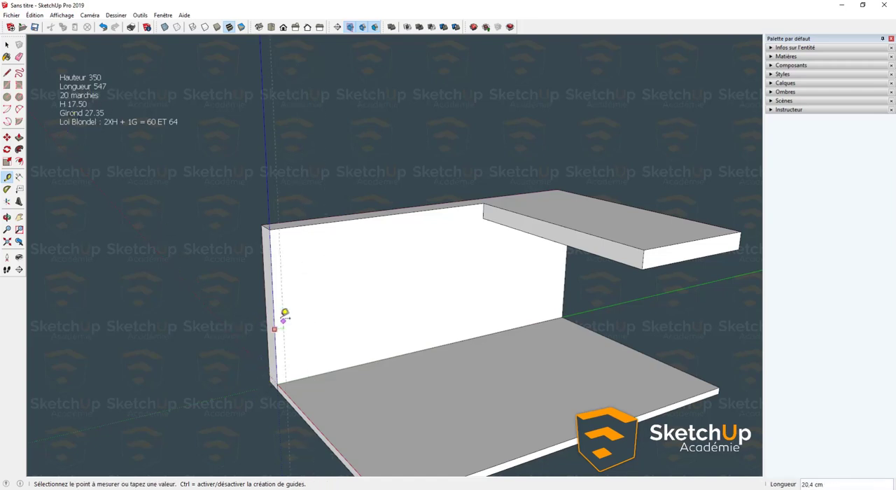
pyautogui.press('space')
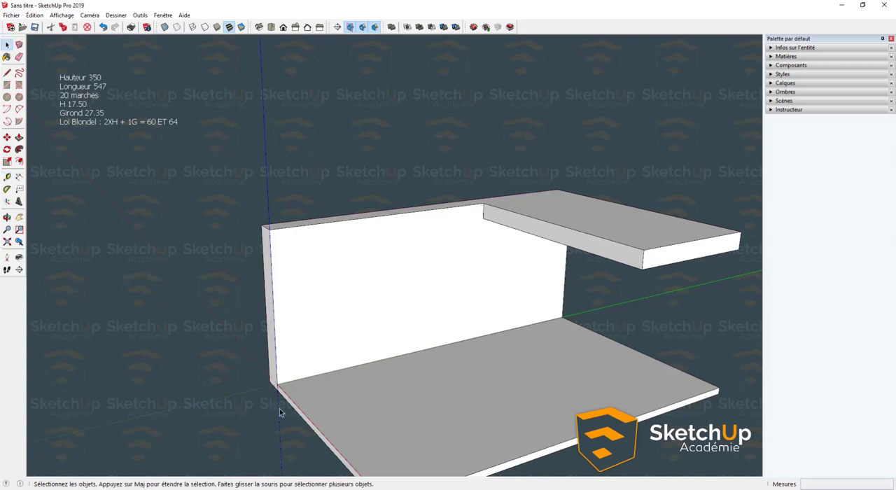
# - Copy the vertical guide 547 cm along the wall to the ceiling slab's corner and divide the distance into 20 equal intervals
pyautogui.press('m')
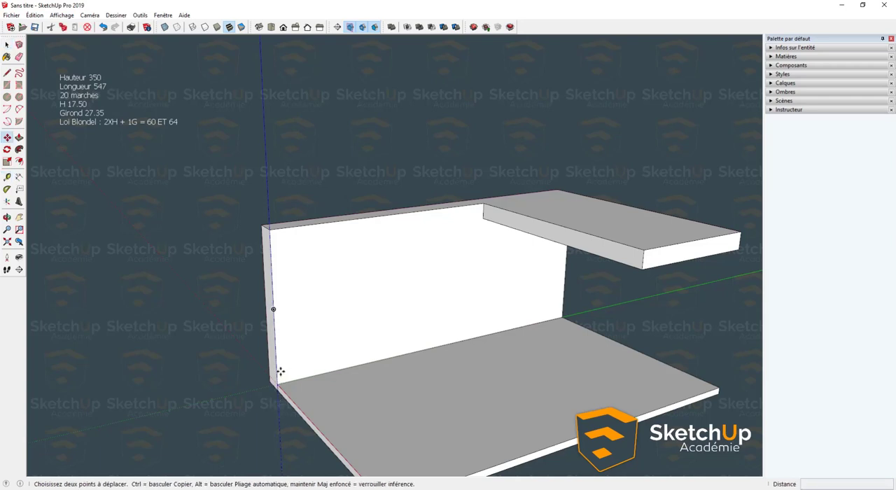
pyautogui.press('ctrl')
pyautogui.click(270, 220)
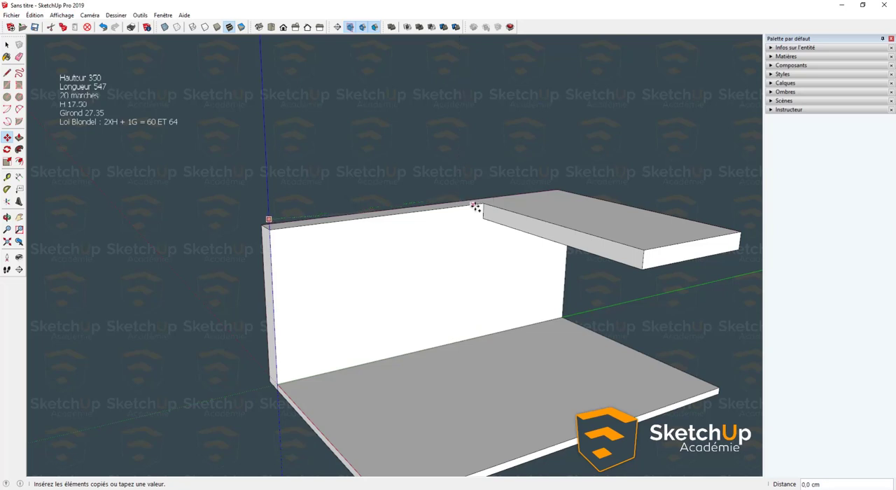
pyautogui.click(484, 204)
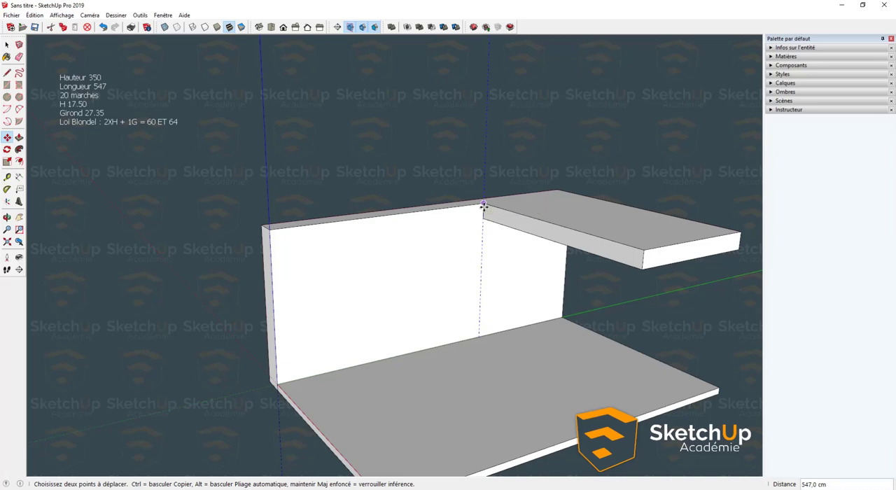
pyautogui.write('/')
pyautogui.press('BackSpace')
pyautogui.press('BackSpace')
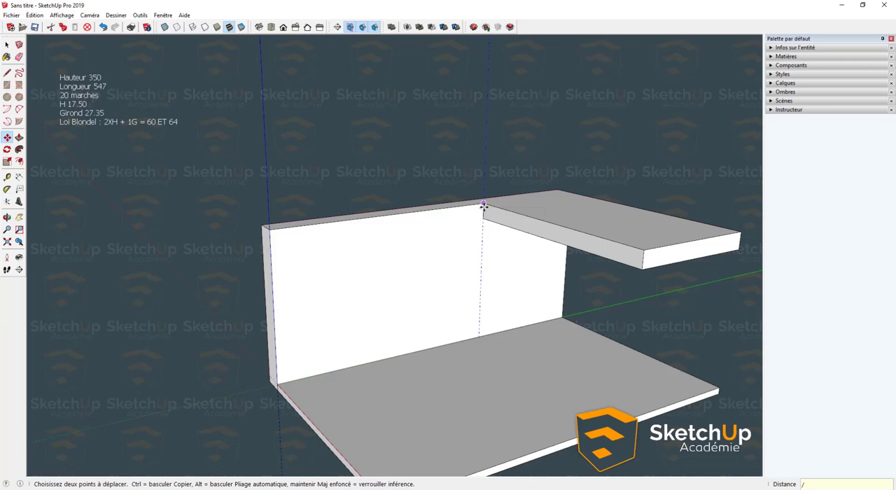
pyautogui.write('20')
pyautogui.press('Return')
pyautogui.press('space')
# - Examine the distribution of the vertical guides along the wall, from the ceiling slab's corner to the wall's open end
pyautogui.scroll(3, 483, 182)
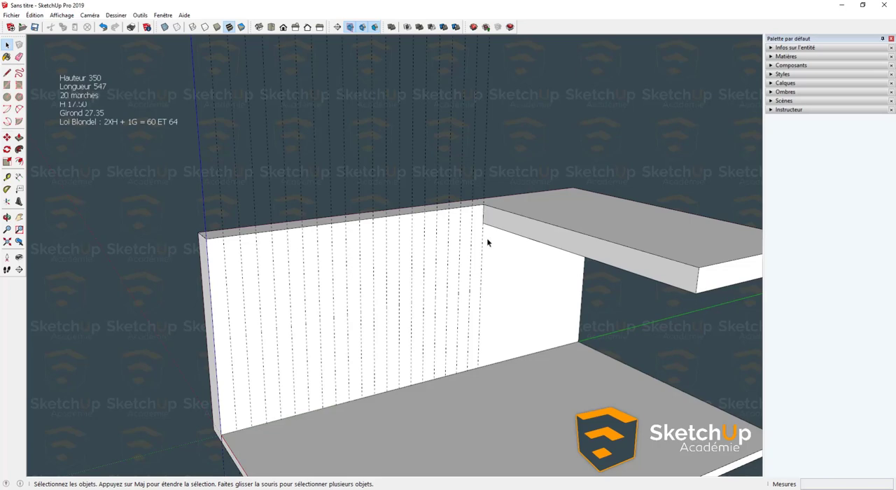
pyautogui.moveTo(487, 238); pyautogui.dragTo(511, 202, button='middle')
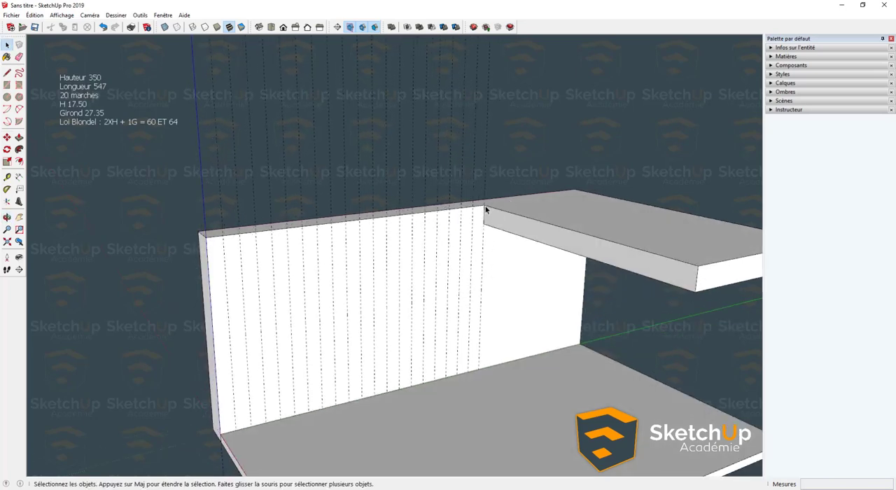
pyautogui.scroll(-1, 515, 198)
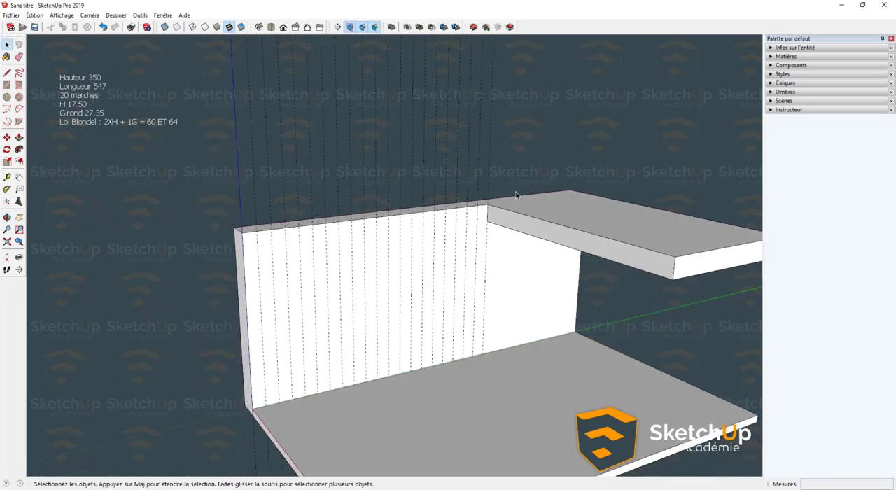
pyautogui.moveTo(515, 195); pyautogui.dragTo(312, 302, button='middle')
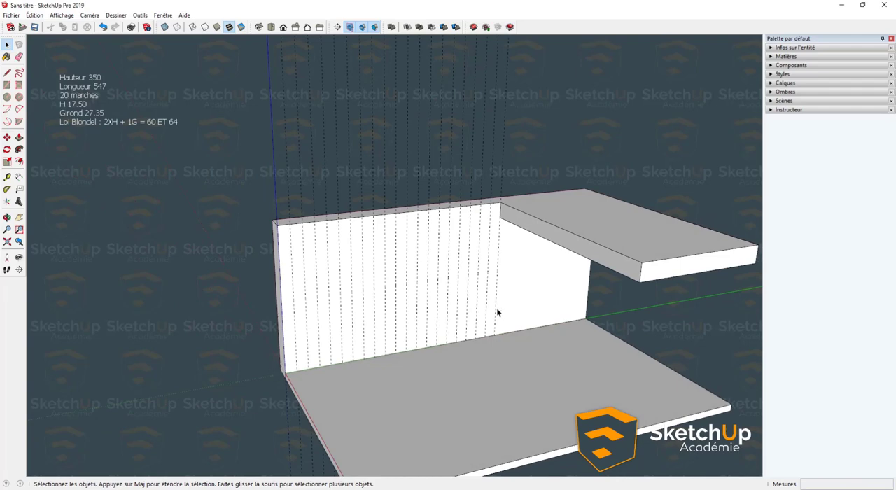
pyautogui.moveTo(497, 309); pyautogui.dragTo(465, 304, button='middle')
pyautogui.moveTo(392, 287)
pyautogui.mouseDown(button='middle')
pyautogui.moveTo(472, 271)
pyautogui.moveTo(396, 293)
pyautogui.moveTo(310, 274)
pyautogui.mouseUp(button='middle')
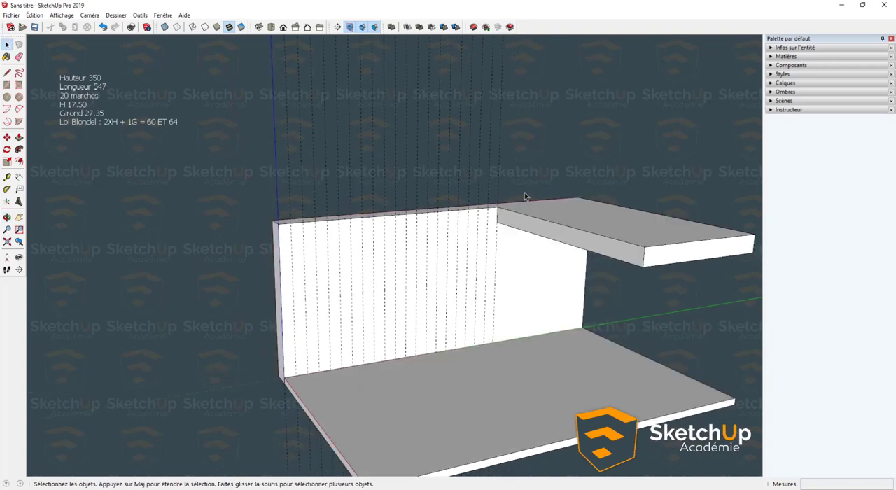
pyautogui.moveTo(525, 197); pyautogui.dragTo(294, 380, button='middle')
pyautogui.scroll(3, 294, 380)
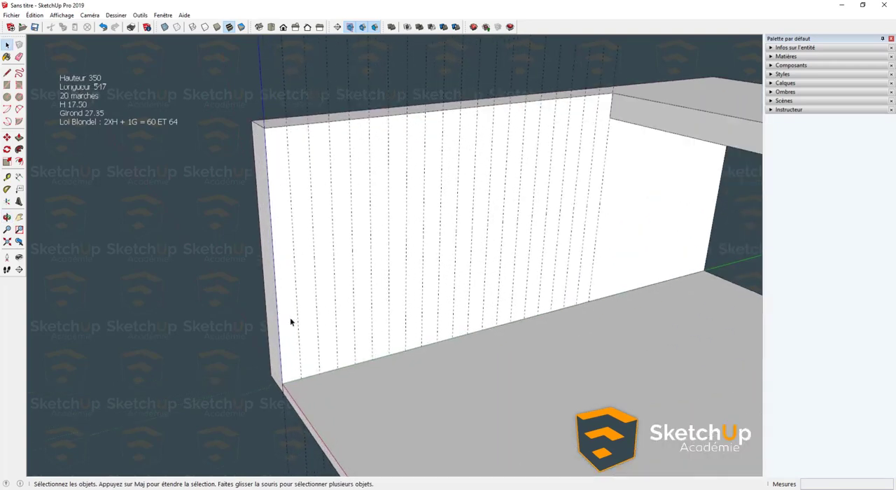
pyautogui.scroll(-2, 290, 320)
pyautogui.scroll(1, 306, 390)
# - Undo the evenly spaced guide copies along the wall
pyautogui.press('t')
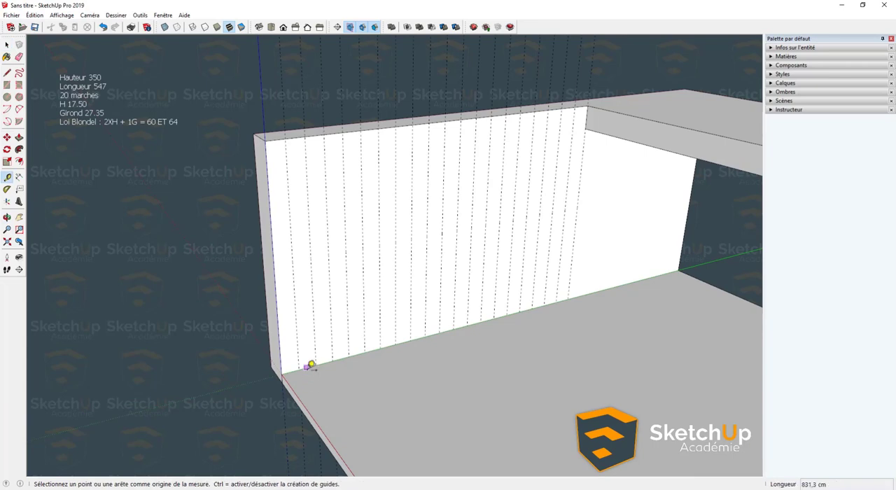
pyautogui.click(311, 366)
pyautogui.press('space')
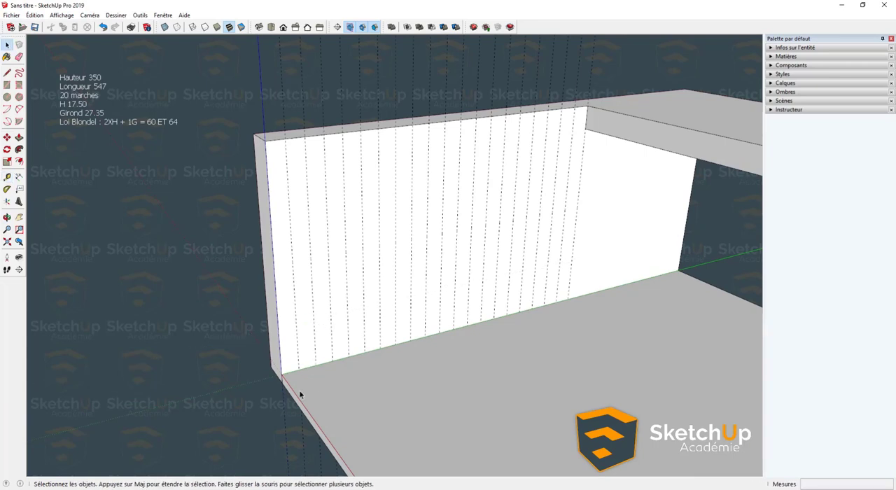
pyautogui.hotkey('ctrl', 'z')
# - Draw a rectangle 27,35 cm wide and 17,5 cm high on the wall, starting at its lower corner at the open end
pyautogui.scroll(1, 301, 362)
pyautogui.press('l')
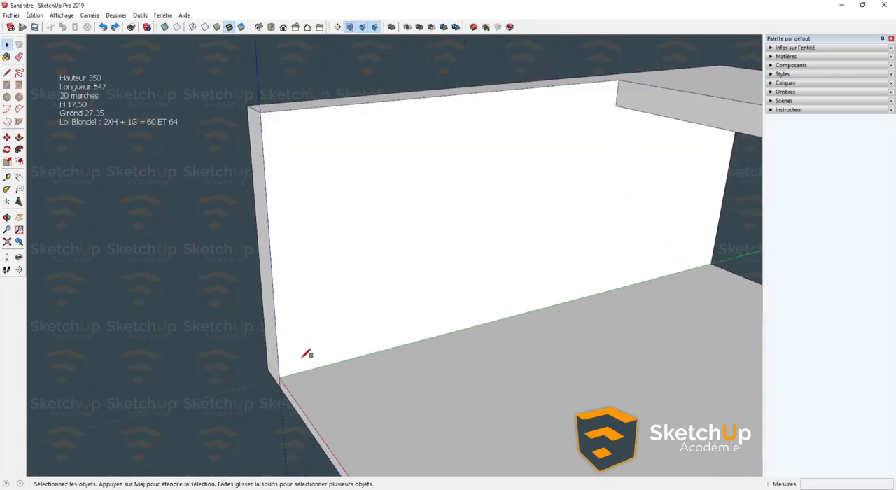
pyautogui.press('r')
pyautogui.click(280, 376)
pyautogui.click(315, 344)
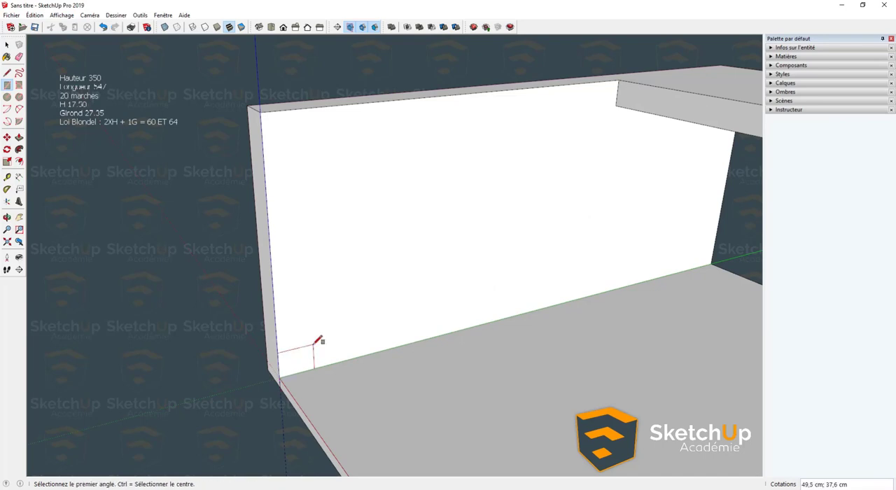
pyautogui.write('1')
pyautogui.write('7,5;27,35')
pyautogui.press('Return')
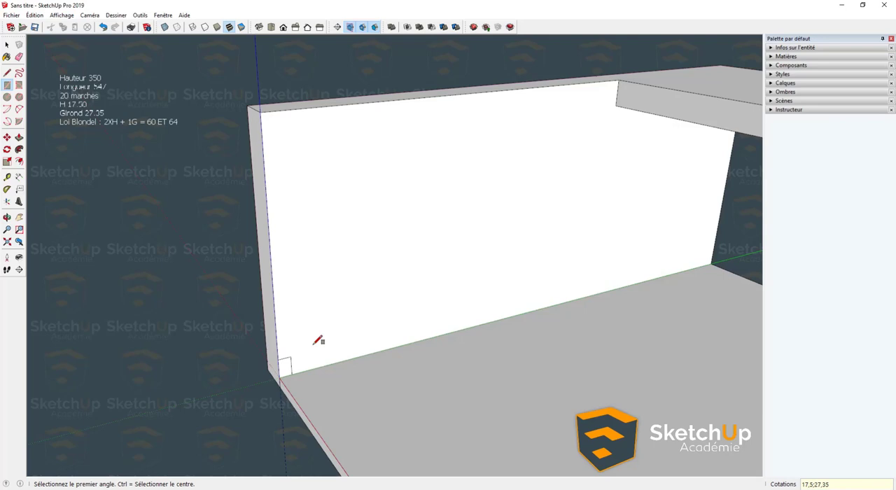
pyautogui.write('27,3')
pyautogui.press('Return')
pyautogui.scroll(5, 319, 340)
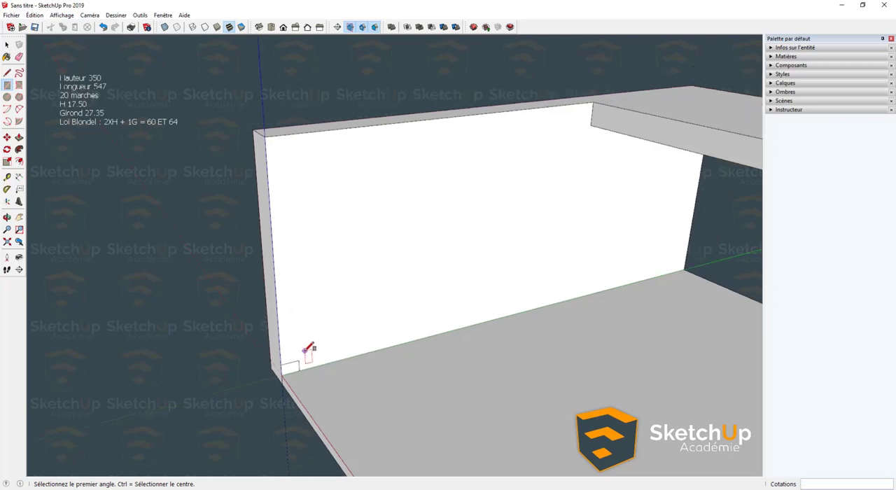
pyautogui.press('space')
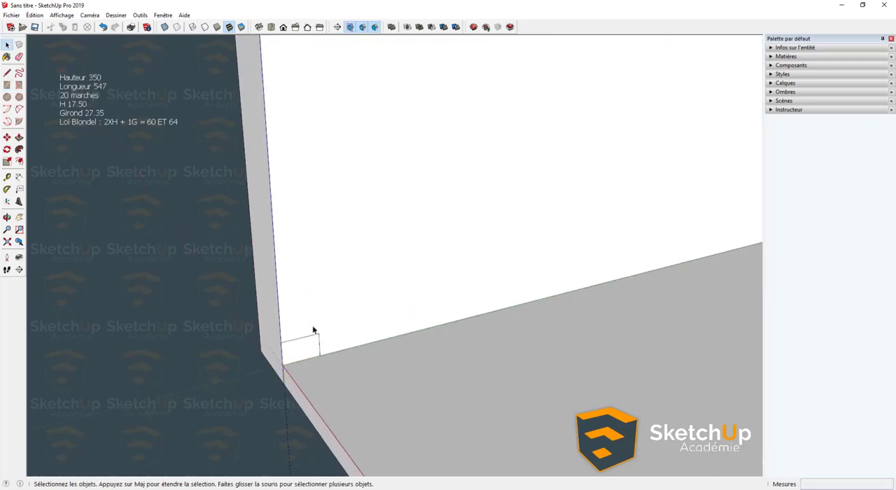
# - Extrude the step rectangle 100 cm out from the wall over the floor slab with Push/Pull
pyautogui.press('p')
pyautogui.click(297, 347)
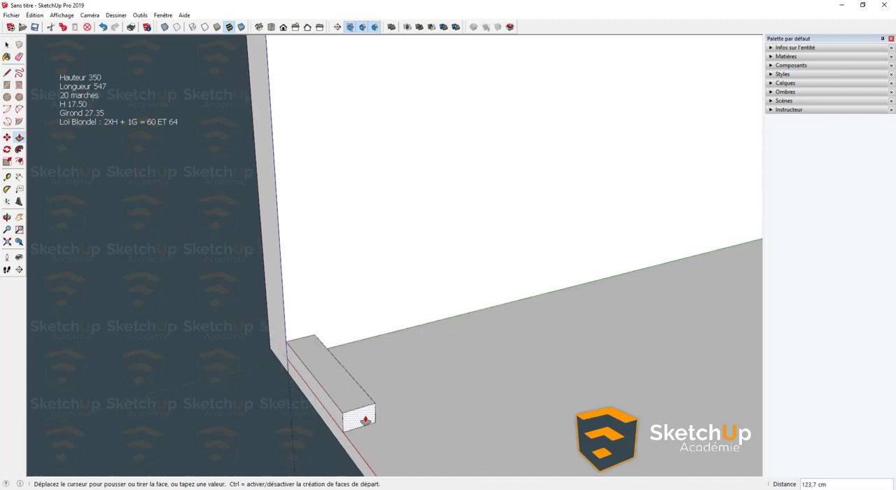
pyautogui.press('Return')
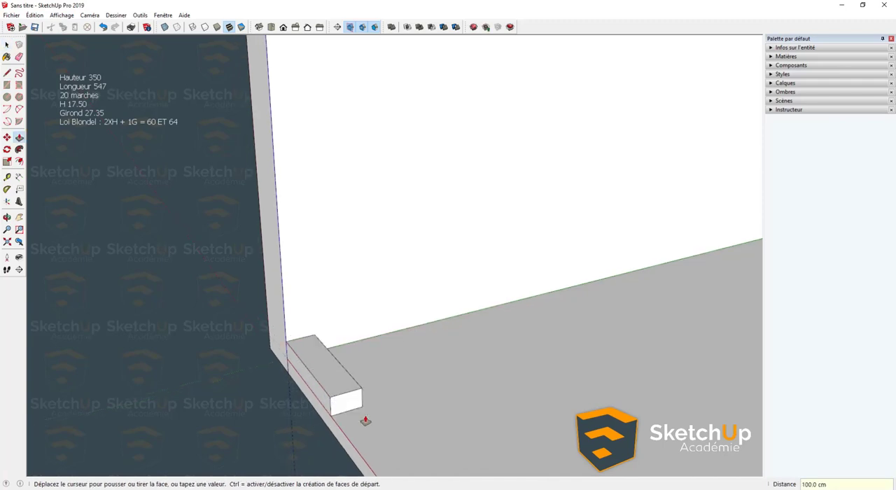
# - Select the whole extruded step, start making it a component and set its definition name to Marche
pyautogui.moveTo(314, 394); pyautogui.dragTo(301, 451, button='middle')
pyautogui.press('space')
pyautogui.tripleClick(325, 404)
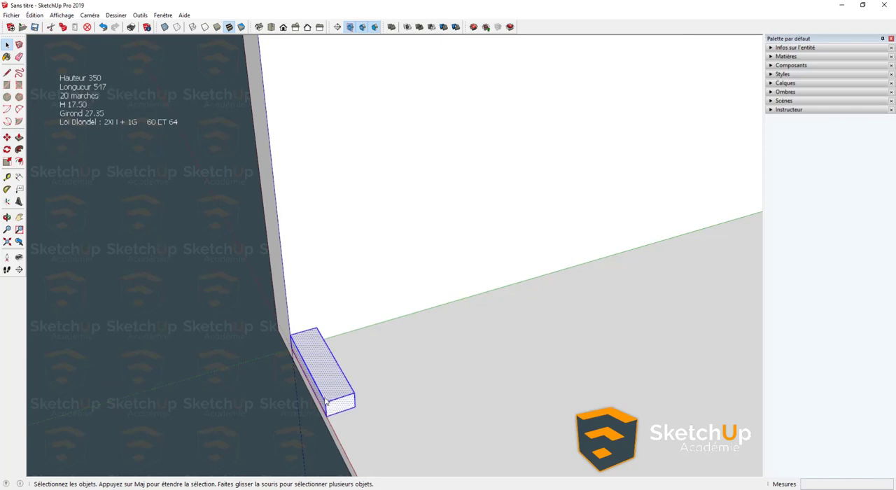
pyautogui.rightClick(326, 397)
pyautogui.click(389, 331)
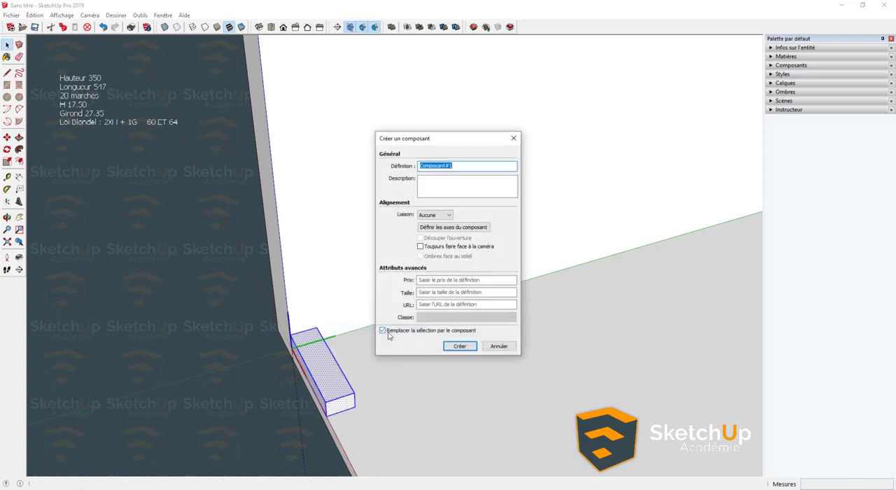
pyautogui.press('capslock')
pyautogui.write('M')
pyautogui.press('capslock')
pyautogui.write('arche')
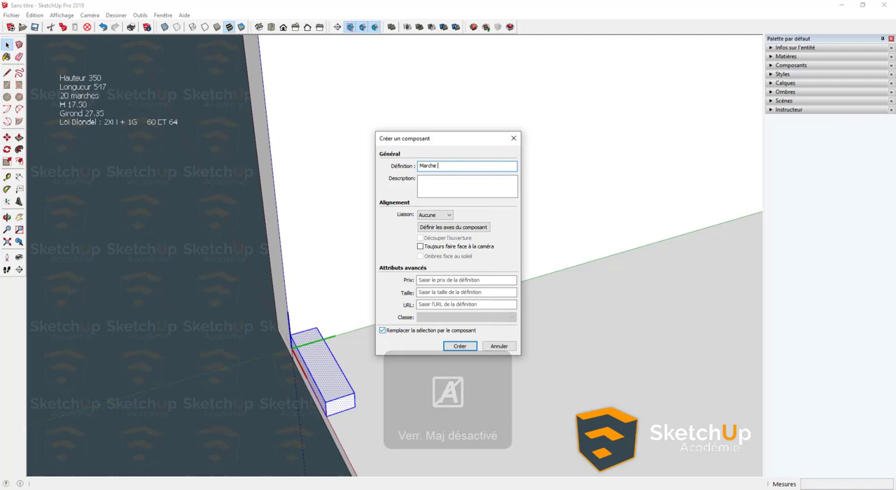
pyautogui.press('capslock')
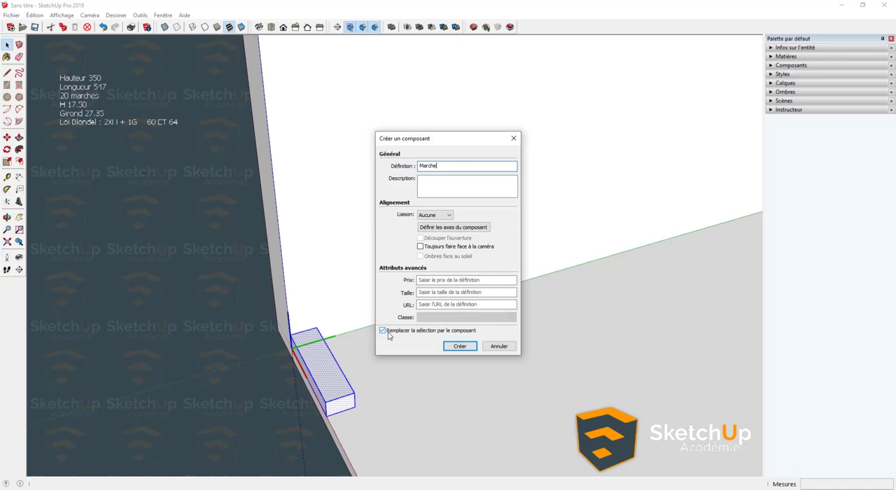
# - Describe the Marche component as "h17.50" and "girond 27.35" on two lines, then create it replacing the selection
pyautogui.press('Tab')
pyautogui.press('capslock')
pyautogui.write('h')
pyautogui.press('capslock')
pyautogui.write('17.520')
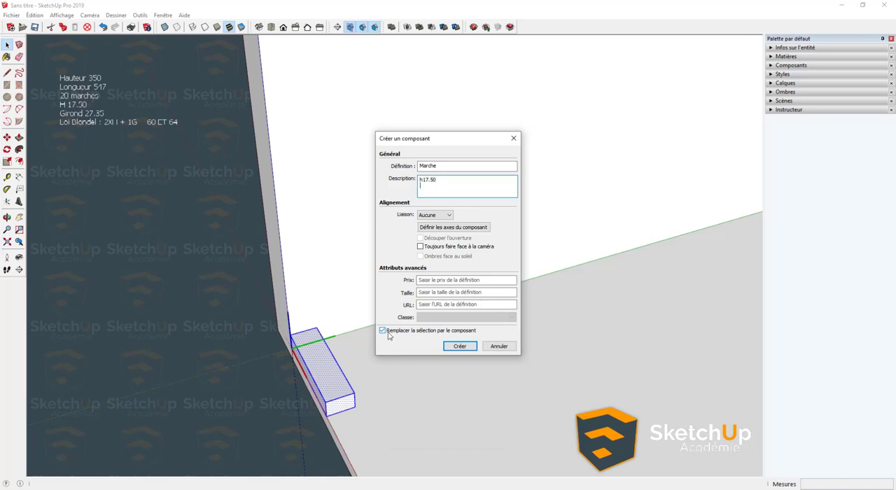
pyautogui.press('capslock')
pyautogui.write('g')
pyautogui.press('capslock')
pyautogui.write('IRO')
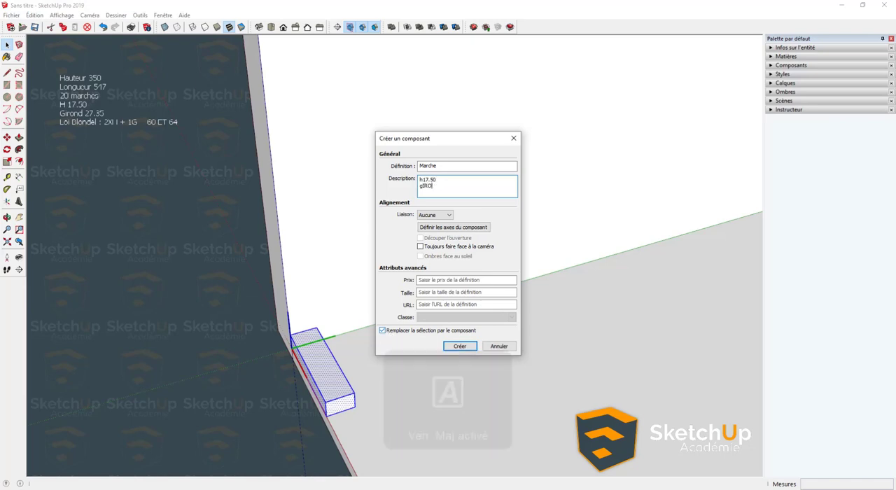
pyautogui.press('capslock')
pyautogui.press('BackSpace')
pyautogui.press('BackSpace')
pyautogui.press('BackSpace')
pyautogui.write('ird')
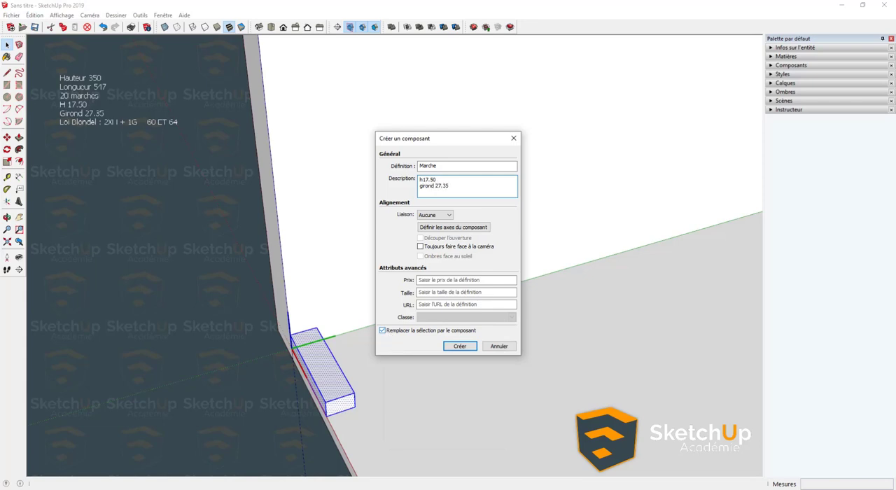
pyautogui.click(460, 345)
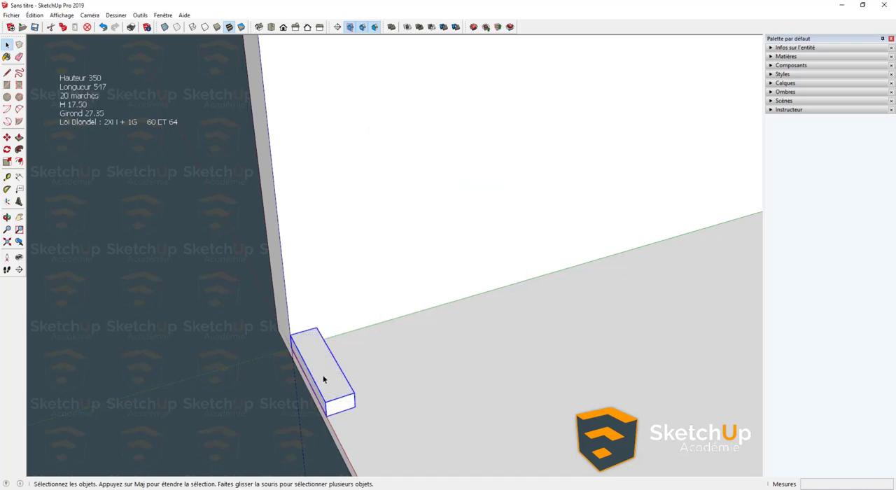
# - Copy the step component onto the first step's upper rear corner and repeat that copy 19 times to build the flight
pyautogui.moveTo(322, 373); pyautogui.dragTo(423, 214, button='middle')
pyautogui.moveTo(551, 131); pyautogui.dragTo(471, 235, button='middle')
pyautogui.press('m')
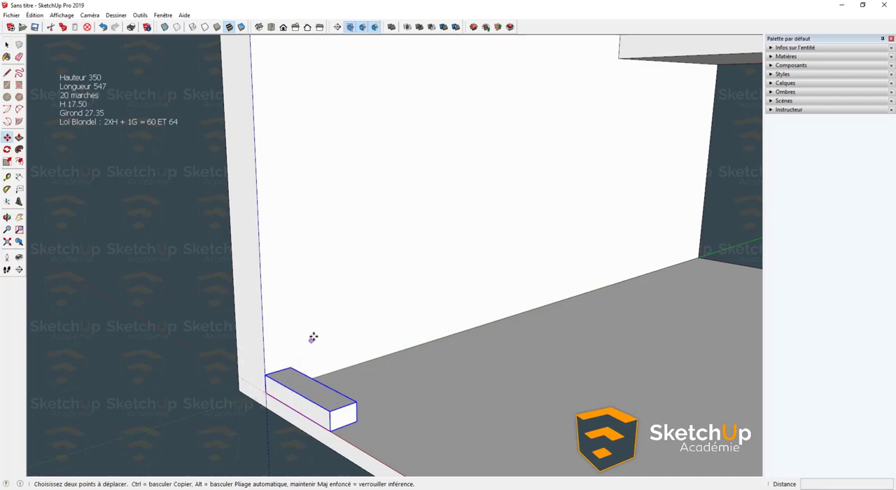
pyautogui.click(267, 394)
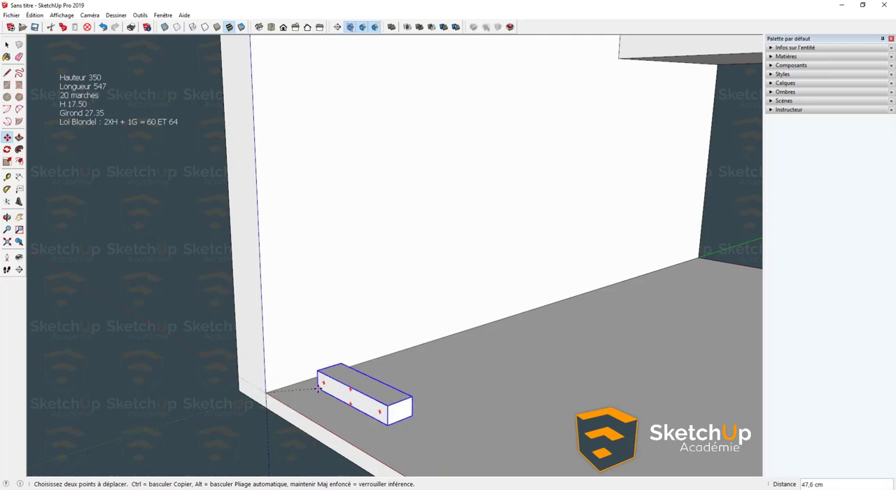
pyautogui.press('ctrl')
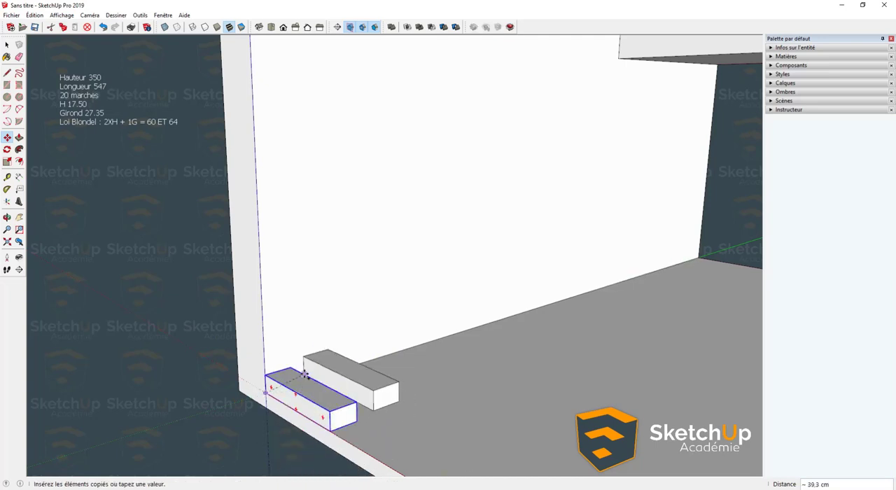
pyautogui.click(288, 366)
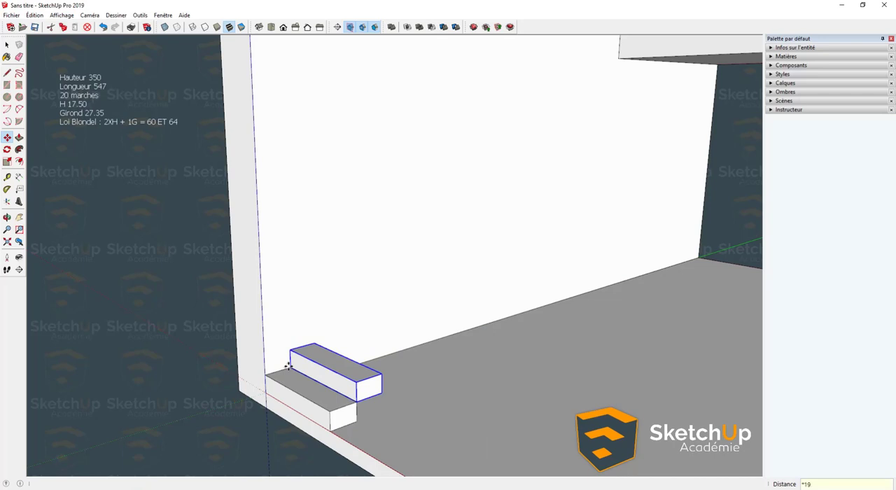
pyautogui.press('Return')
pyautogui.moveTo(288, 365); pyautogui.dragTo(478, 314, button='middle')
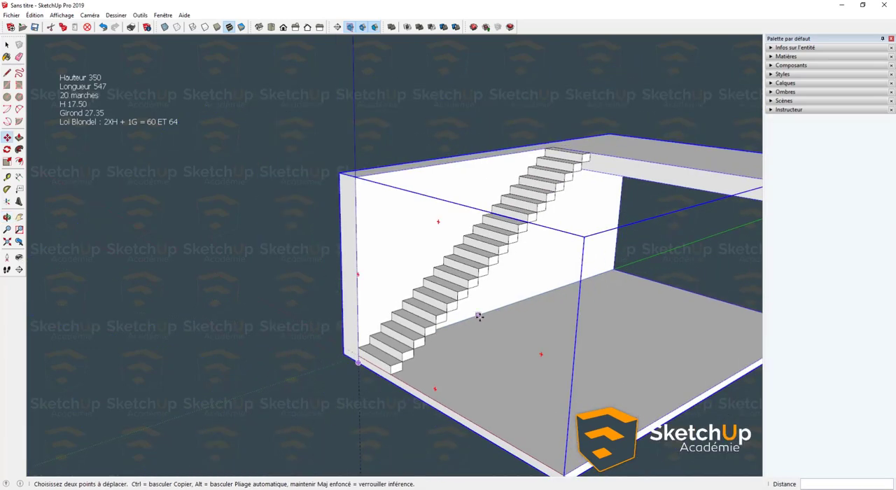
pyautogui.press('space')
pyautogui.click(319, 320)
# - Examine the whole staircase along the wall, from the first step on the floor slab to the ceiling slab
pyautogui.moveTo(277, 322); pyautogui.dragTo(191, 223, button='middle')
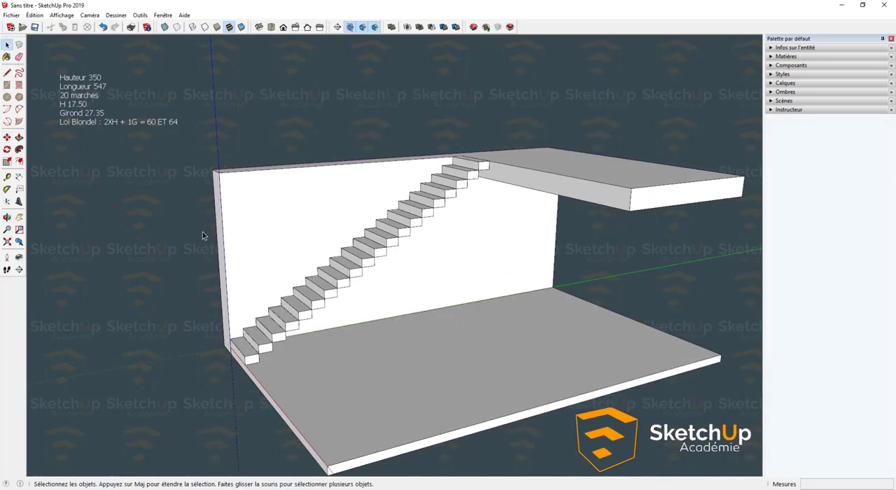
pyautogui.moveTo(292, 311); pyautogui.dragTo(291, 340, button='middle')
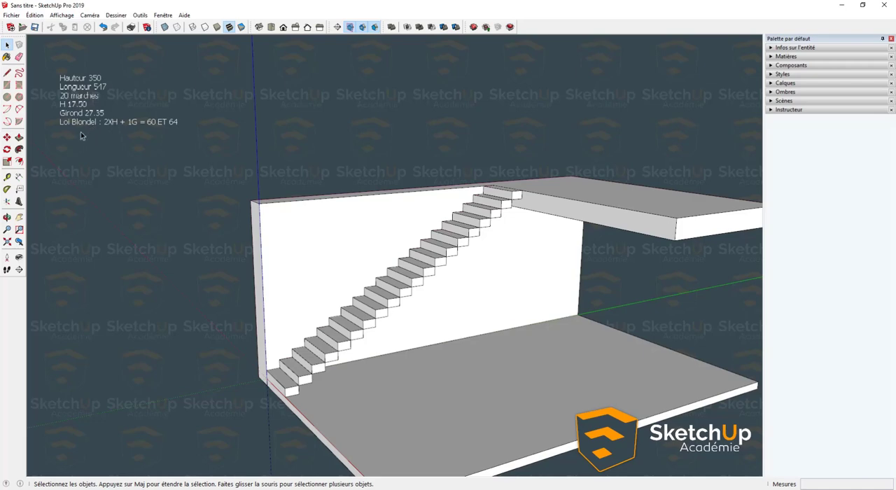
pyautogui.moveTo(378, 280); pyautogui.dragTo(369, 360, button='middle')
pyautogui.moveTo(306, 363); pyautogui.dragTo(275, 341, button='middle')
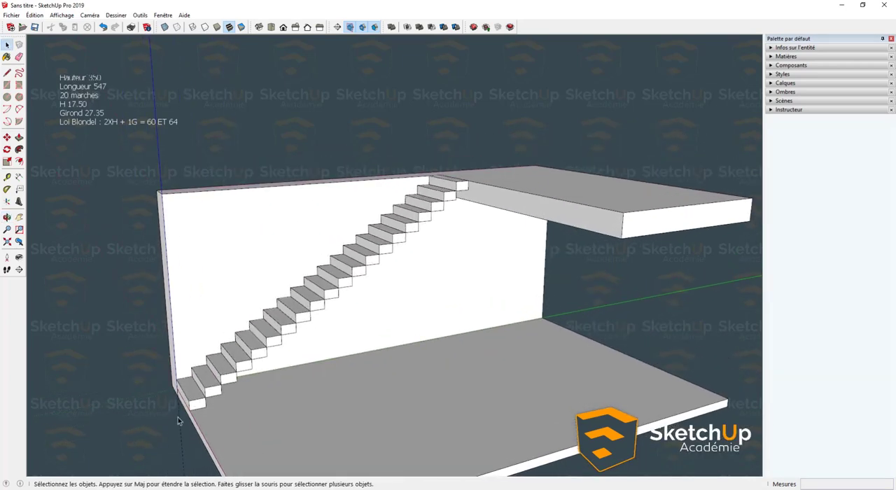
pyautogui.scroll(2, 191, 404)
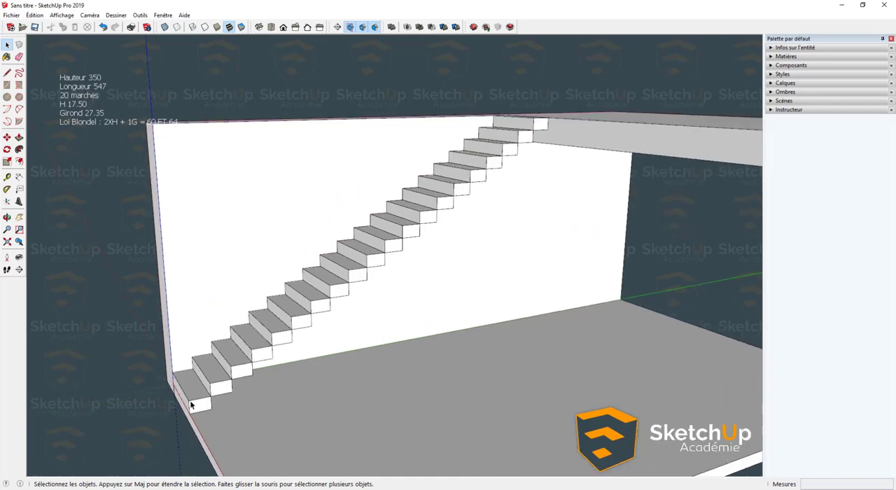
pyautogui.scroll(2, 192, 404)
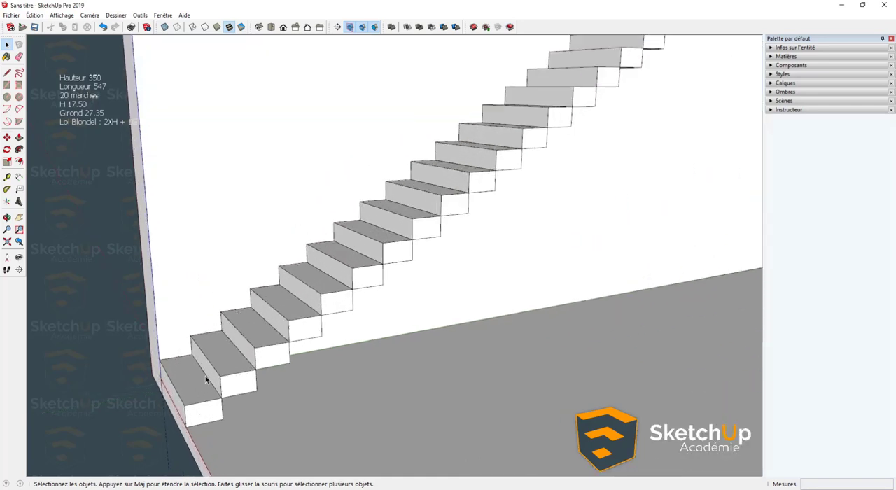
pyautogui.scroll(-3, 203, 382)
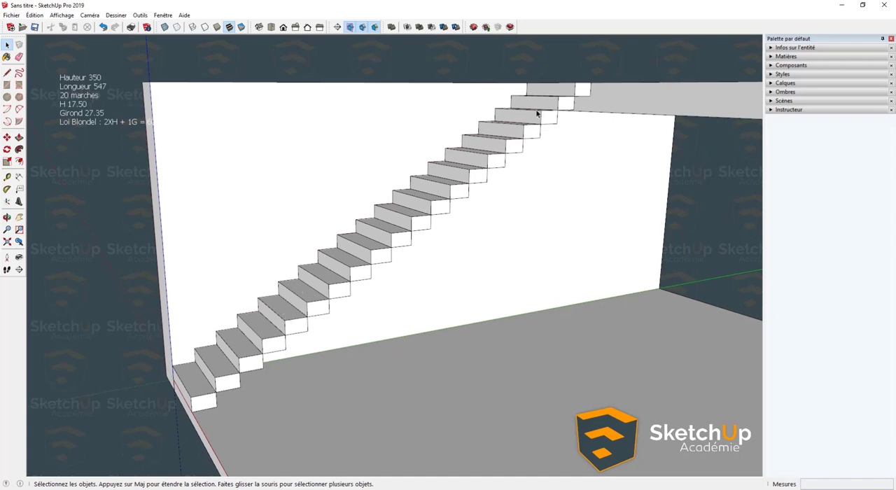
pyautogui.doubleClick(190, 398)
pyautogui.scroll(2, 203, 399)
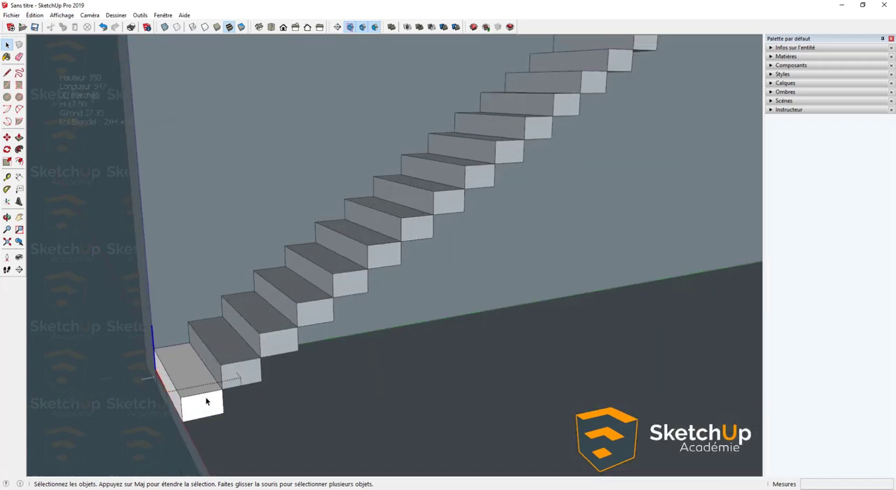
pyautogui.moveTo(187, 439); pyautogui.dragTo(211, 355, button='middle')
pyautogui.press('p')
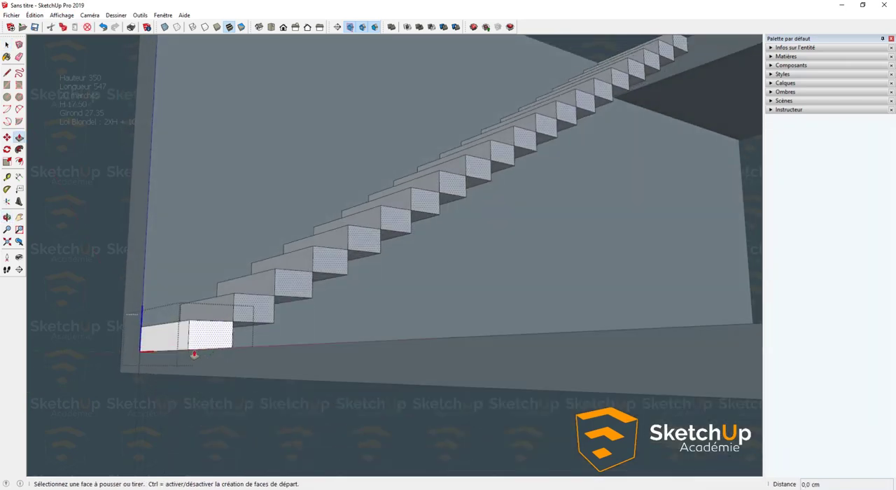
pyautogui.press('space')
pyautogui.press('Escape')
# - Open the second step's component for editing and push its underside up about 13,3 cm with Push/Pull
pyautogui.click(247, 307)
pyautogui.doubleClick(247, 307)
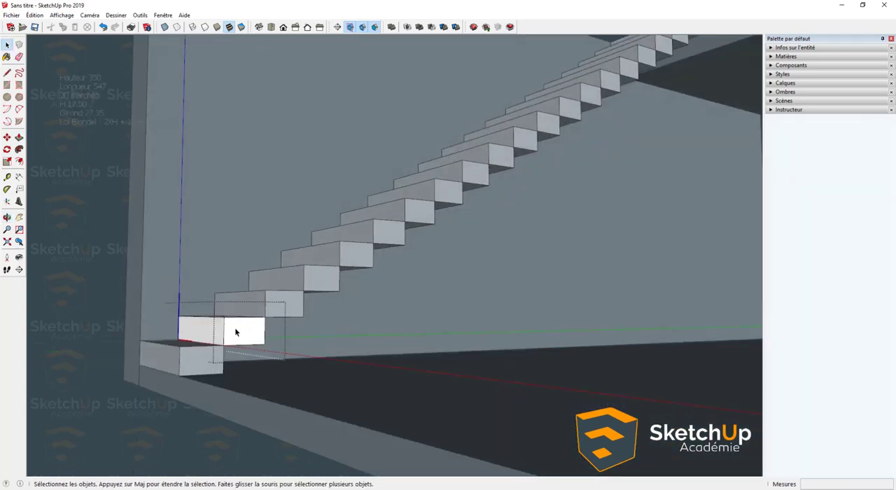
pyautogui.moveTo(235, 329)
pyautogui.mouseDown(button='middle')
pyautogui.moveTo(238, 336)
pyautogui.moveTo(250, 308)
pyautogui.moveTo(238, 326)
pyautogui.mouseUp(button='middle')
pyautogui.press('p')
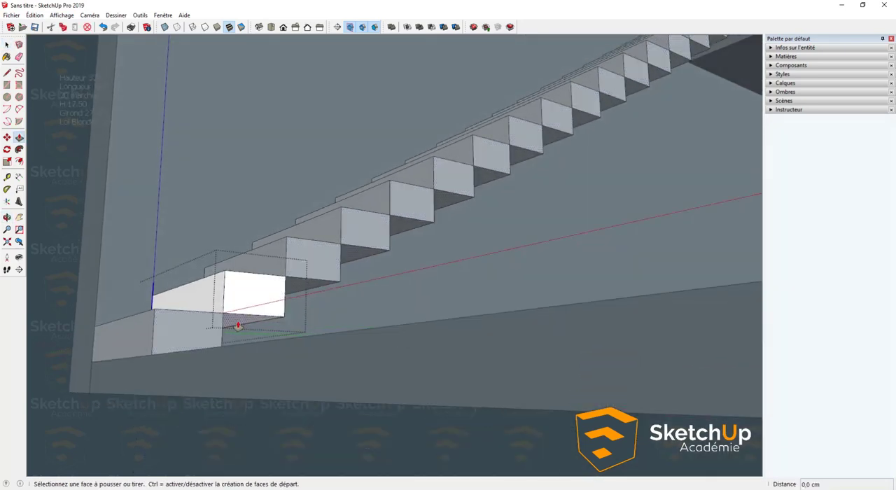
pyautogui.click(238, 325)
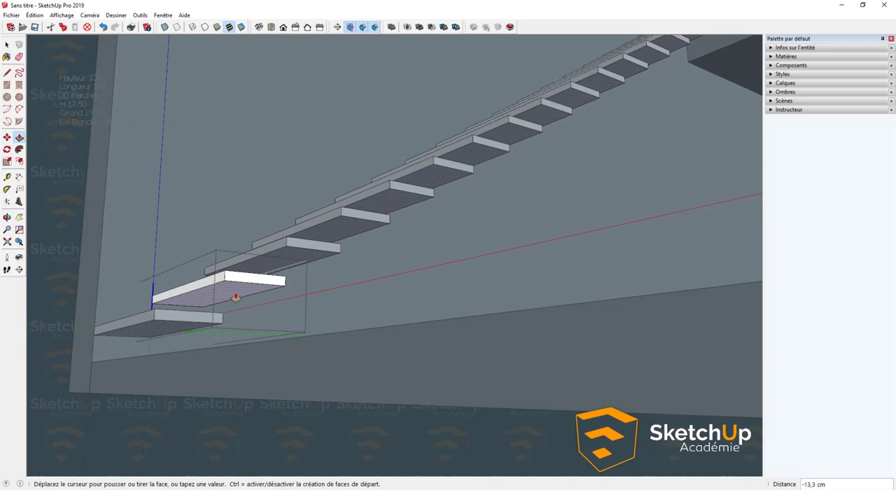
pyautogui.click(236, 296)
# - Pull the second step's underside back down about 16,4 cm with Push/Pull
pyautogui.moveTo(236, 297); pyautogui.dragTo(260, 326, button='middle')
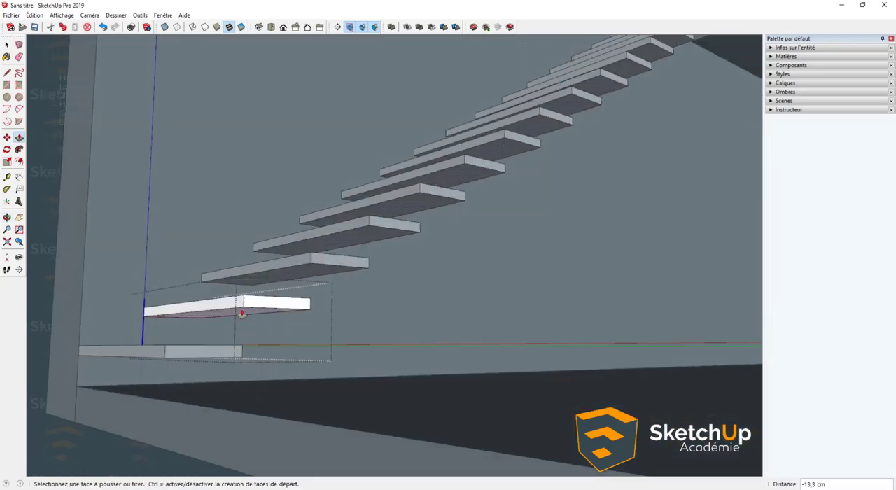
pyautogui.click(240, 311)
pyautogui.click(236, 360)
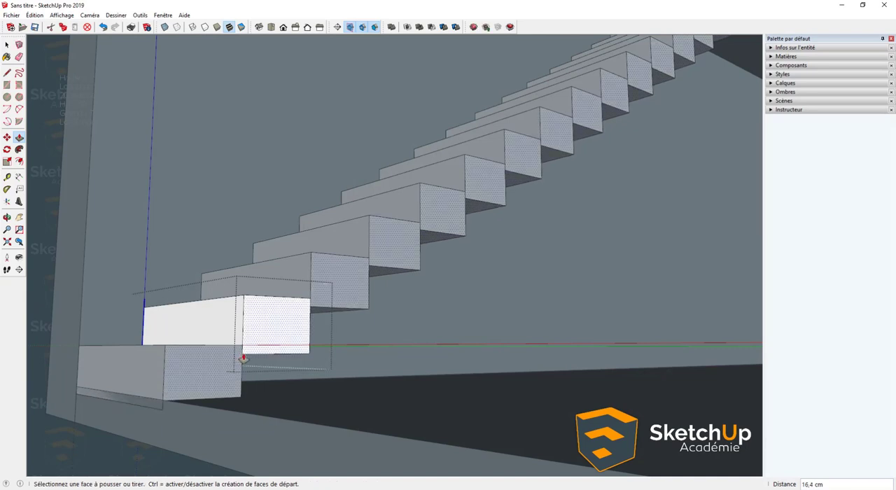
# - Try sloping the step's underside by moving its lower rear edge up 17,5 cm, then undo that move
pyautogui.moveTo(235, 360); pyautogui.dragTo(158, 364, button='middle')
pyautogui.press('space')
pyautogui.click(157, 364)
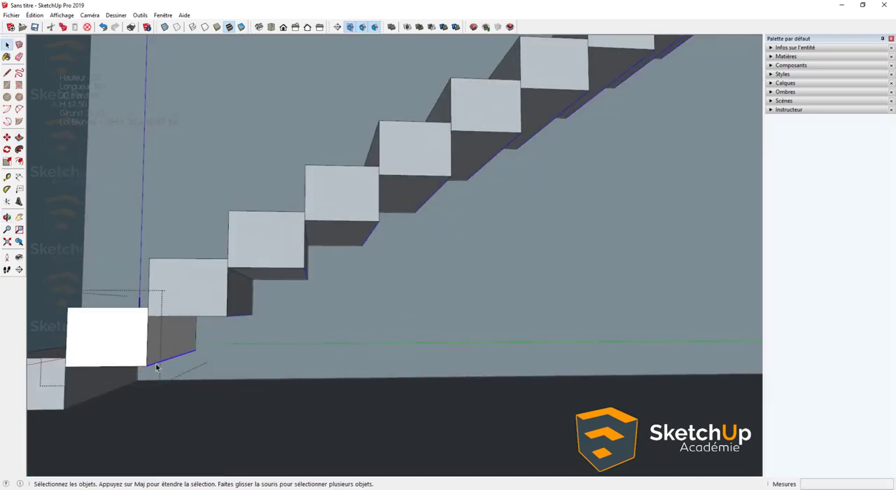
pyautogui.press('m')
pyautogui.click(147, 365)
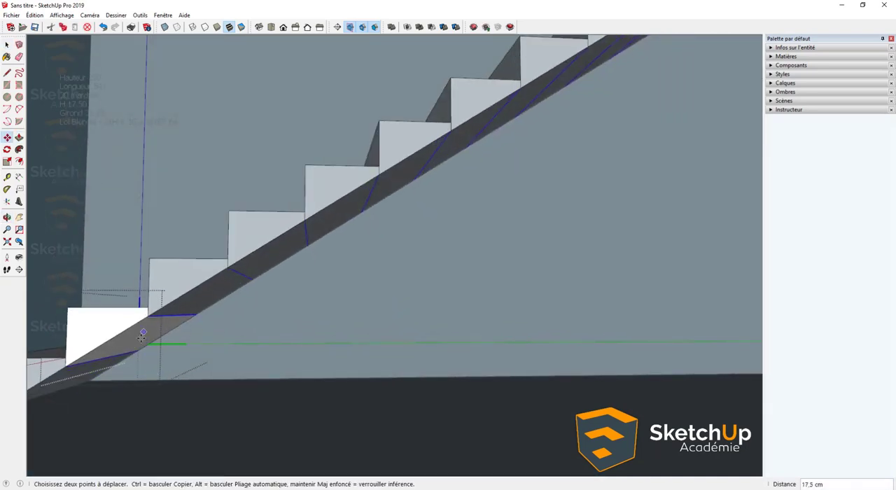
pyautogui.click(143, 335)
pyautogui.moveTo(143, 335); pyautogui.dragTo(262, 375, button='middle')
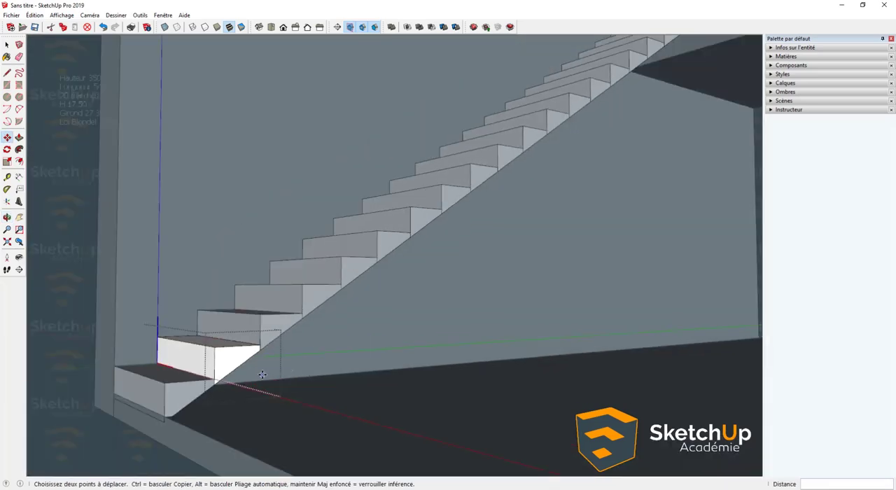
pyautogui.hotkey('ctrl', 'z')
# - Move the underside face of the second step's component down about 6,2 cm along the blue axis
pyautogui.moveTo(220, 413); pyautogui.dragTo(205, 264, button='middle')
pyautogui.press('space')
pyautogui.scroll(5, 230, 352)
pyautogui.click(226, 305)
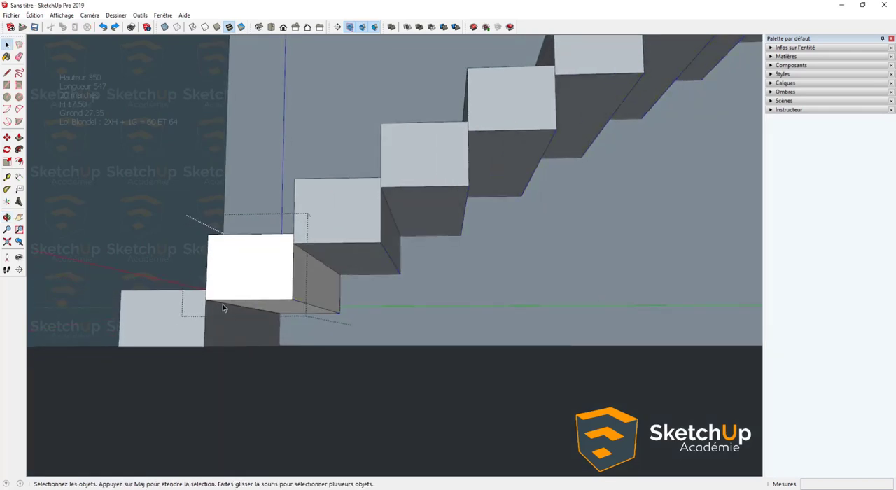
pyautogui.click(223, 304)
pyautogui.press('m')
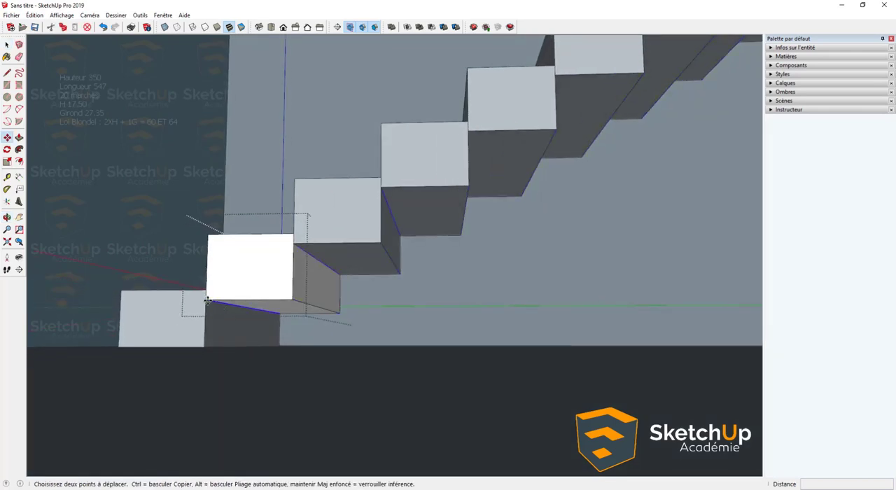
pyautogui.press('space')
pyautogui.click(240, 307)
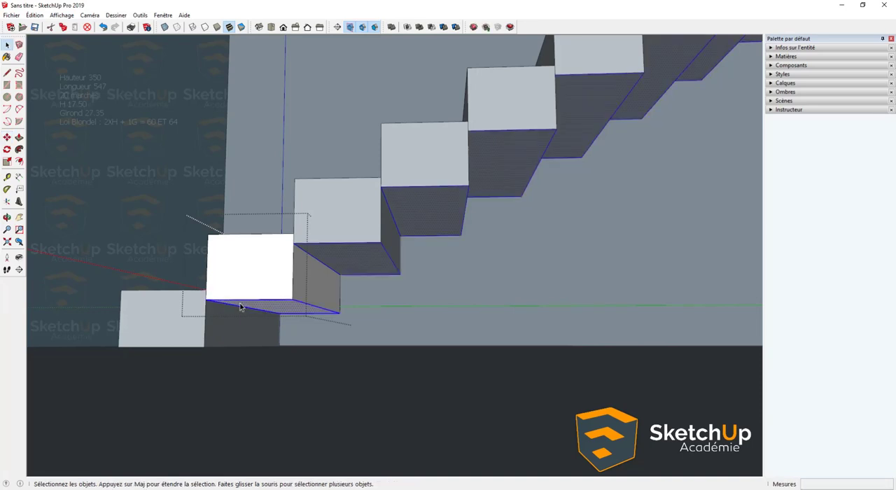
pyautogui.press('m')
pyautogui.click(206, 301)
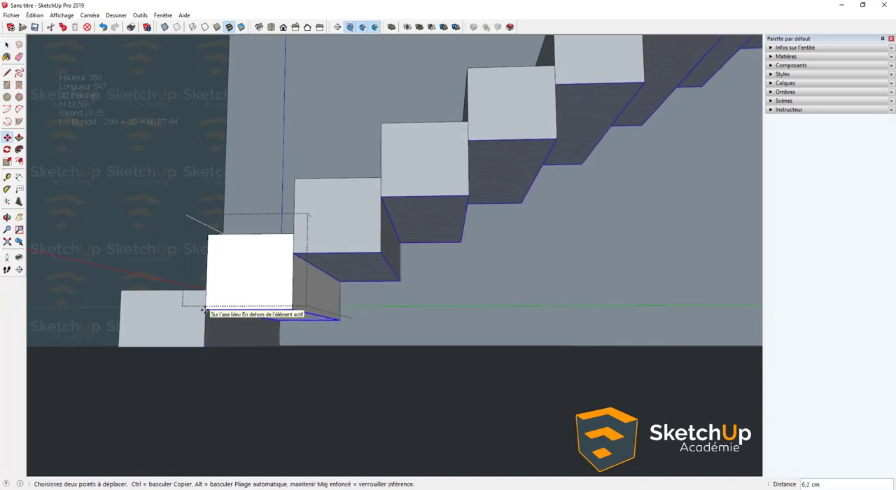
pyautogui.click(205, 311)
# - Slope the underside of the second step's component by moving its lower rear edge up about 17,3 cm, then close the component
pyautogui.press('space')
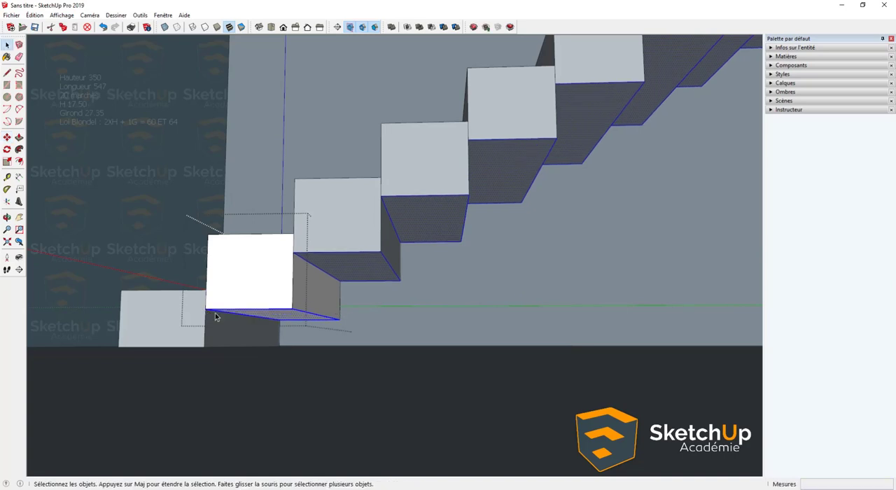
pyautogui.click(296, 315)
pyautogui.press('m')
pyautogui.click(288, 306)
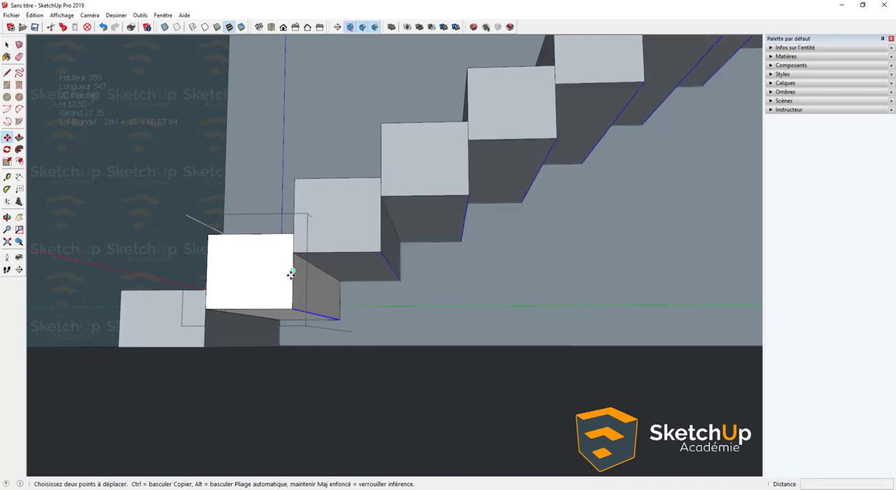
pyautogui.click(295, 311)
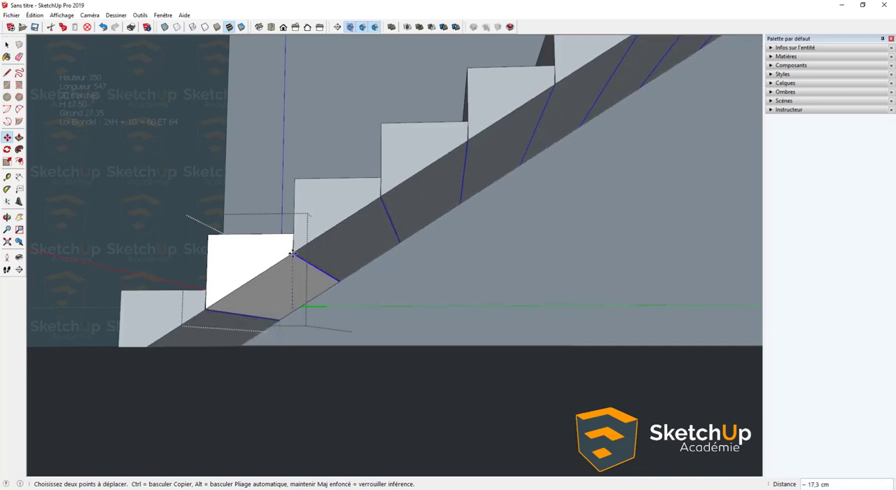
pyautogui.press('space')
pyautogui.press('Escape')
# - Open the first step's component for editing and draw a line about 9,5 cm long at floor level across its side face
pyautogui.moveTo(277, 321); pyautogui.dragTo(280, 440, button='middle')
pyautogui.scroll(-5, 314, 335)
pyautogui.moveTo(314, 335); pyautogui.dragTo(464, 212, button='middle')
pyautogui.scroll(4, 262, 275)
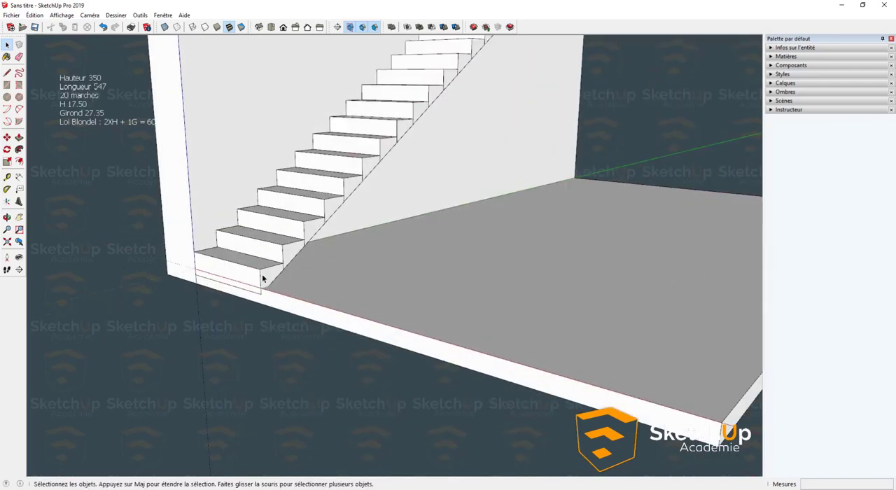
pyautogui.keyDown('shift'); pyautogui.moveTo(267, 285); pyautogui.dragTo(220, 386, button='middle'); pyautogui.keyUp('shift')
pyautogui.scroll(3, 271, 393)
pyautogui.scroll(-3, 227, 363)
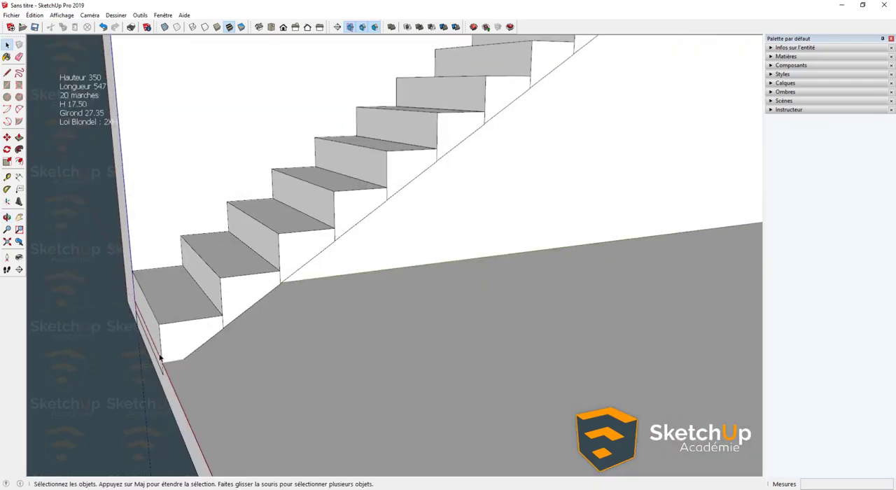
pyautogui.moveTo(178, 320); pyautogui.dragTo(157, 367, button='middle')
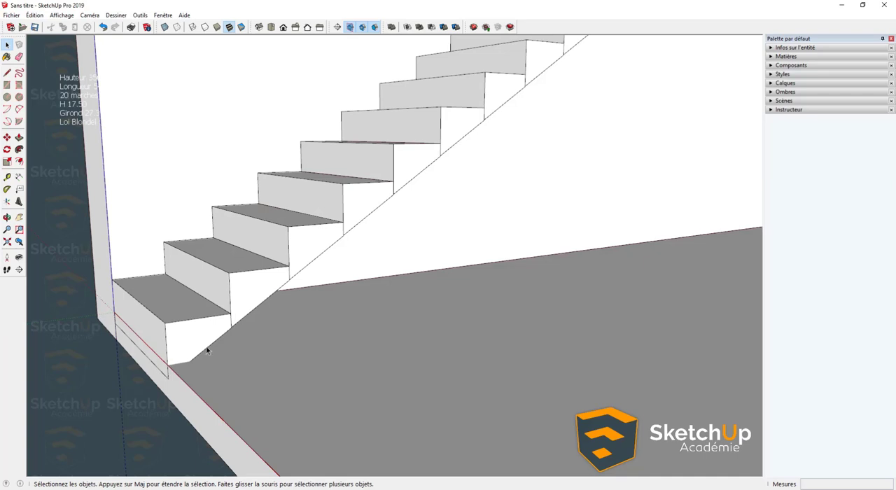
pyautogui.doubleClick(189, 354)
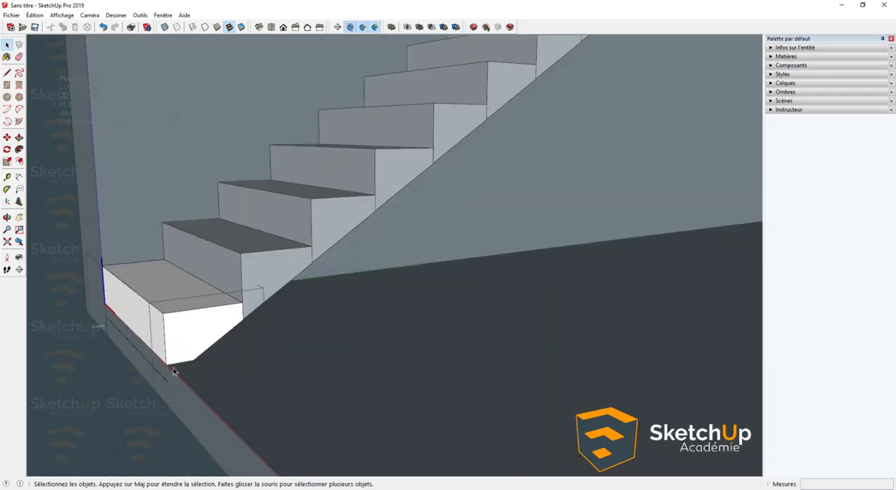
pyautogui.press('l')
pyautogui.click(168, 363)
pyautogui.click(195, 358)
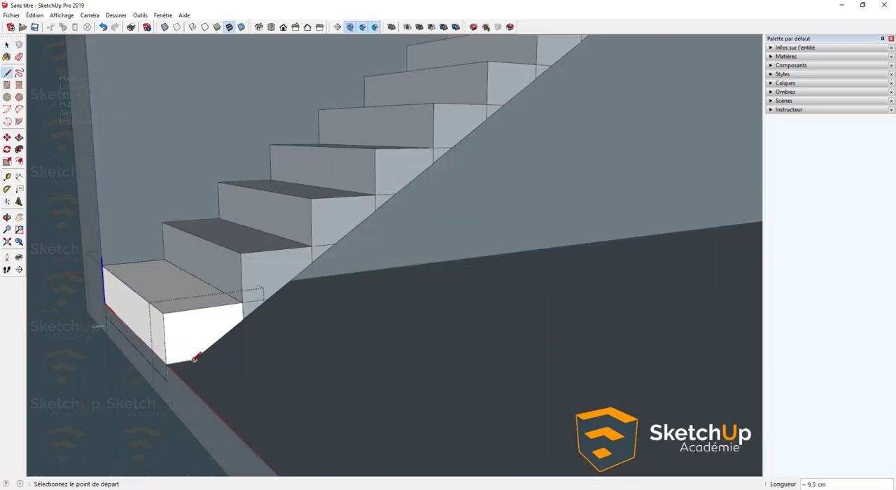
# - Push the part of the step's side face below floor level through the full step width to remove it
pyautogui.press('space')
pyautogui.press('p')
pyautogui.click(169, 365)
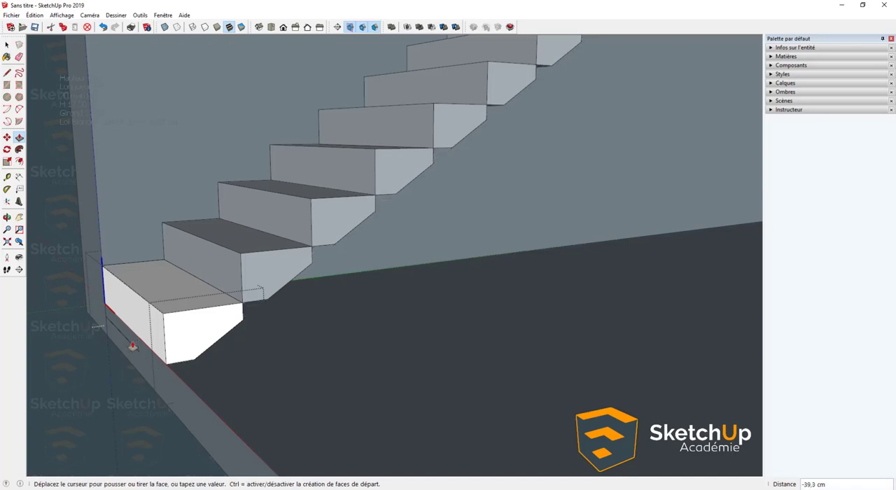
pyautogui.click(105, 308)
pyautogui.press('space')
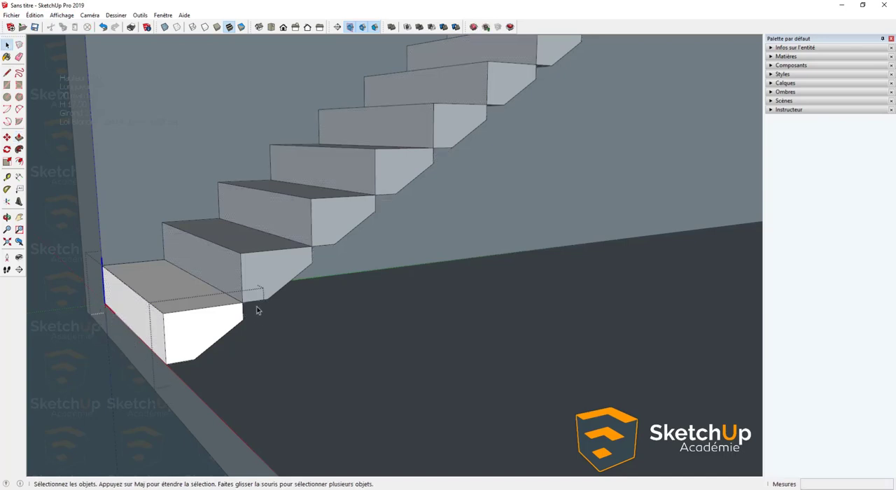
# - Move the step's lower rear edge about 11,3 cm along the slope to meet the underside of the next step
pyautogui.moveTo(256, 304); pyautogui.dragTo(174, 262, button='middle')
pyautogui.scroll(2, 177, 276)
pyautogui.click(155, 296)
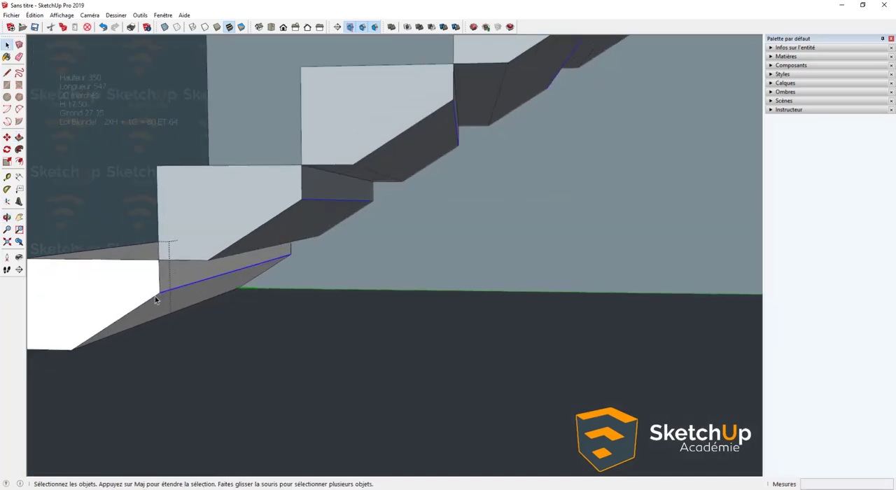
pyautogui.scroll(2, 155, 296)
pyautogui.press('m')
pyautogui.click(159, 293)
pyautogui.click(221, 253)
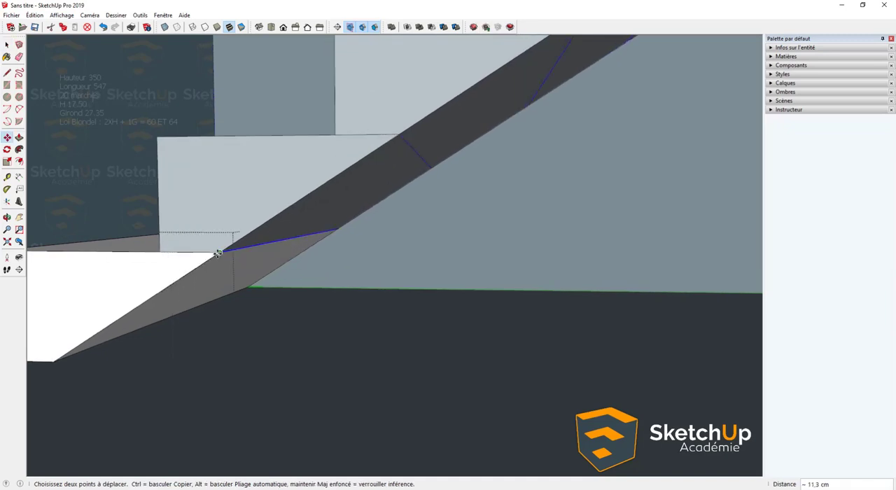
pyautogui.press('space')
# - Examine the whole staircase from below and from the side, checking the sloped underside and its junction with the upper floor
pyautogui.scroll(-3, 218, 256)
pyautogui.moveTo(178, 275); pyautogui.dragTo(283, 304, button='middle')
pyautogui.scroll(-6, 284, 301)
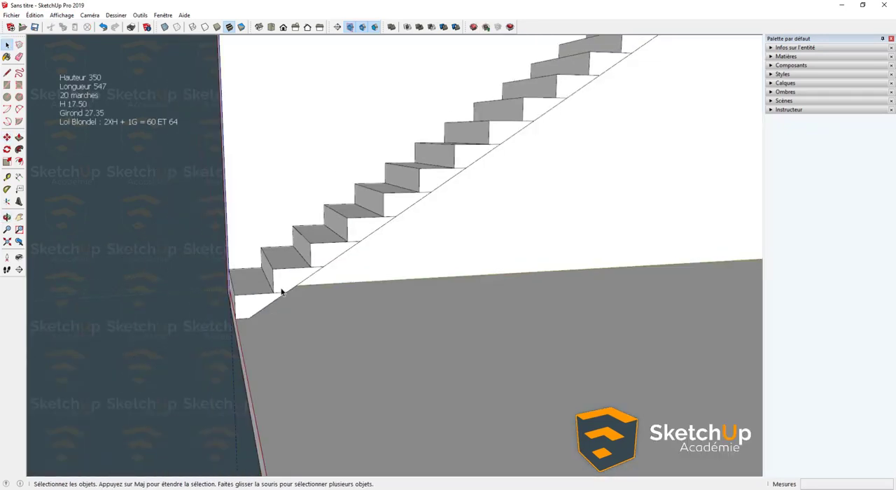
pyautogui.scroll(2, 650, 87)
pyautogui.moveTo(649, 84); pyautogui.dragTo(478, 196, button='middle')
pyautogui.scroll(2, 571, 113)
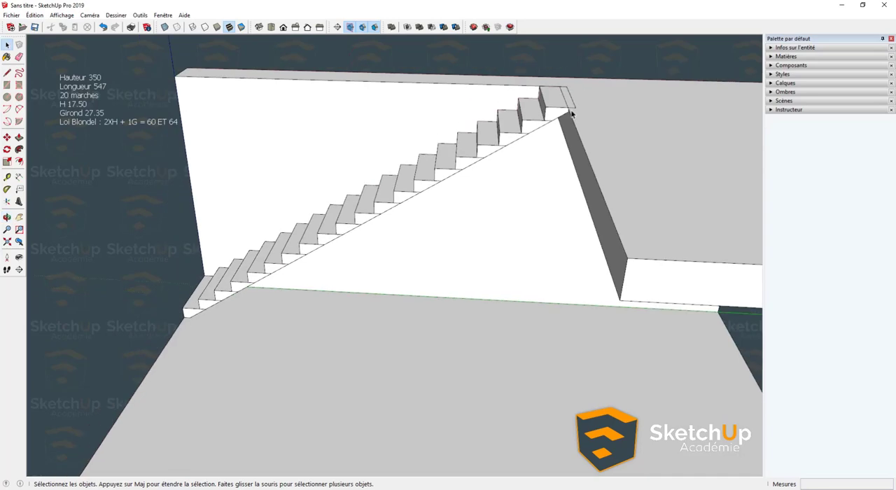
pyautogui.moveTo(555, 132); pyautogui.dragTo(574, 154, button='middle')
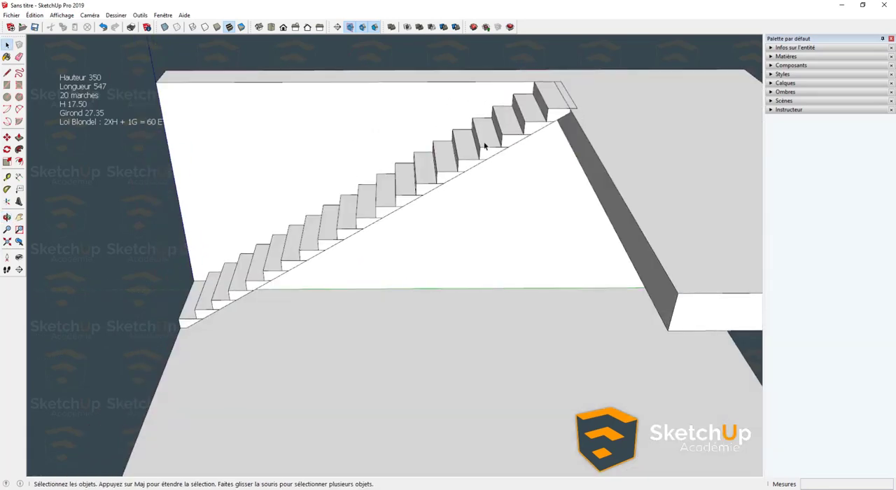
pyautogui.moveTo(483, 144); pyautogui.dragTo(526, 90, button='middle')
pyautogui.scroll(-3, 530, 136)
pyautogui.moveTo(530, 136); pyautogui.dragTo(339, 334, button='middle')
pyautogui.scroll(5, 316, 277)
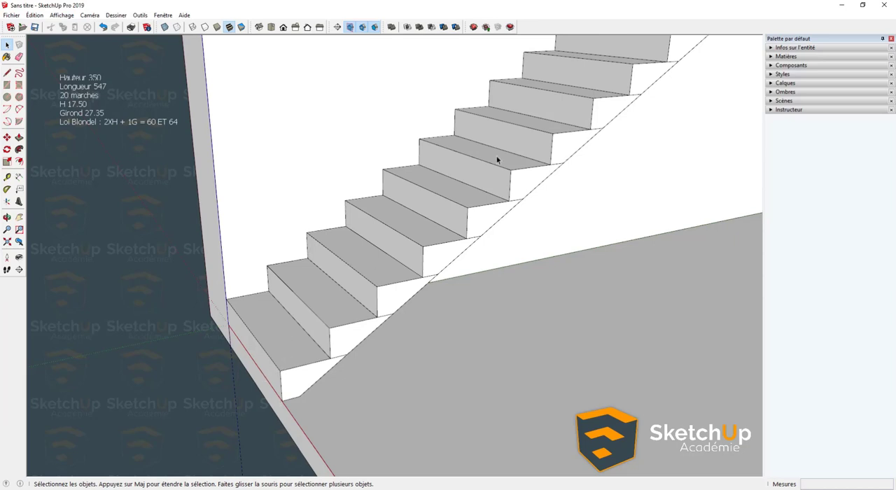
pyautogui.scroll(-6, 316, 324)
pyautogui.moveTo(456, 136); pyautogui.dragTo(330, 257, button='middle')
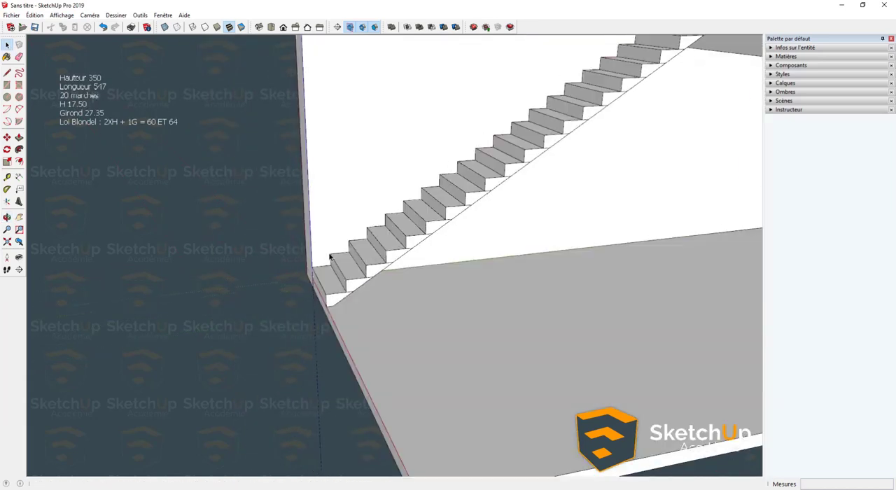
# - Open the second step's component for editing and display the Structure palette
pyautogui.doubleClick(343, 290)
pyautogui.scroll(2, 347, 268)
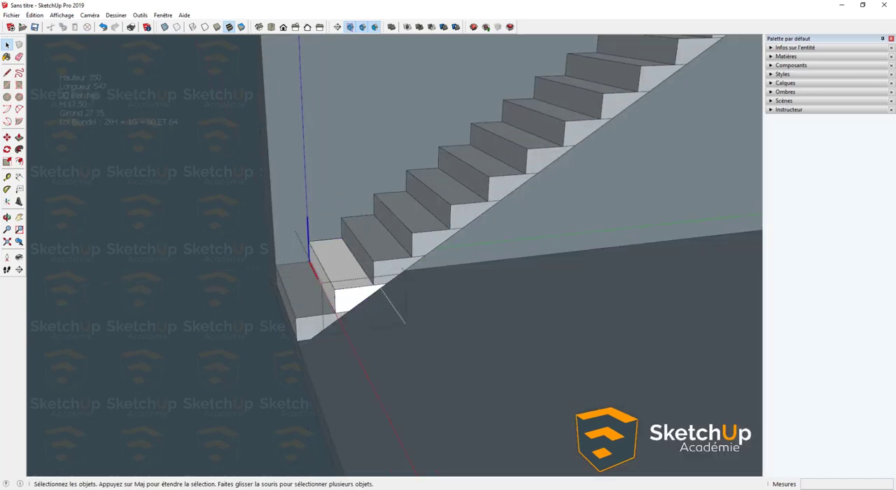
pyautogui.click(163, 15)
pyautogui.moveTo(233, 30)
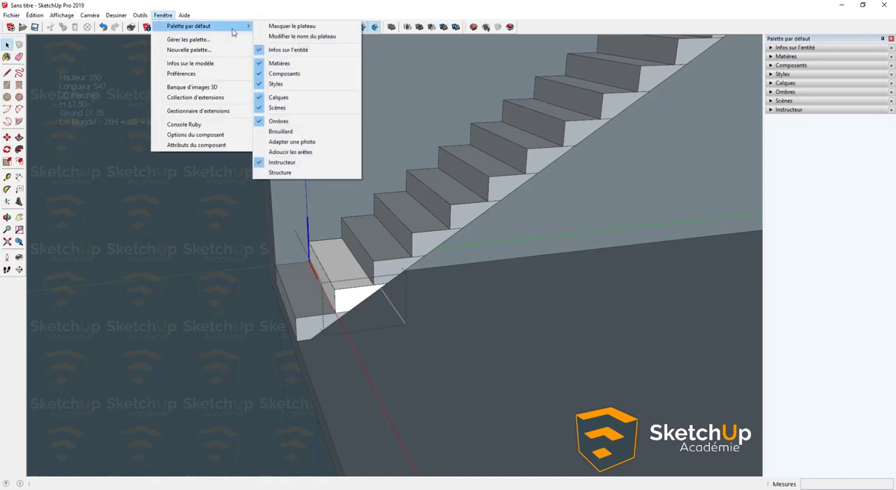
pyautogui.click(280, 172)
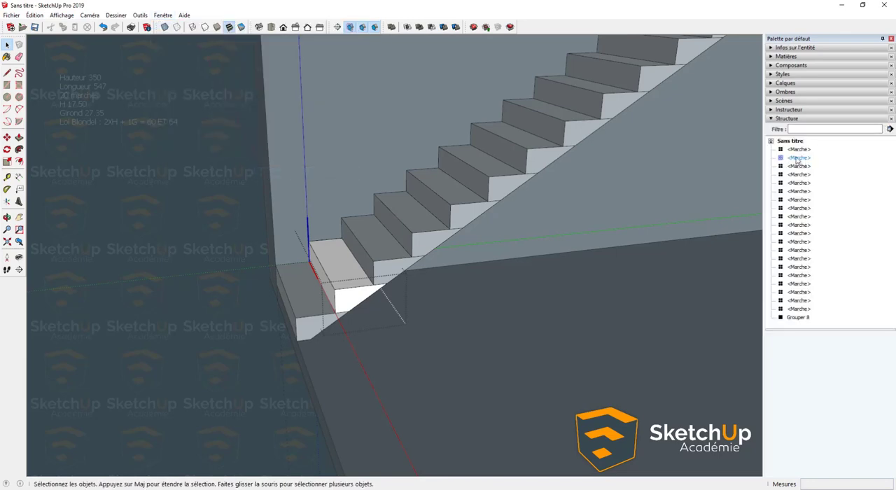
# - Group all the geometry of the step inside its component
pyautogui.moveTo(360, 299); pyautogui.dragTo(395, 199, button='middle')
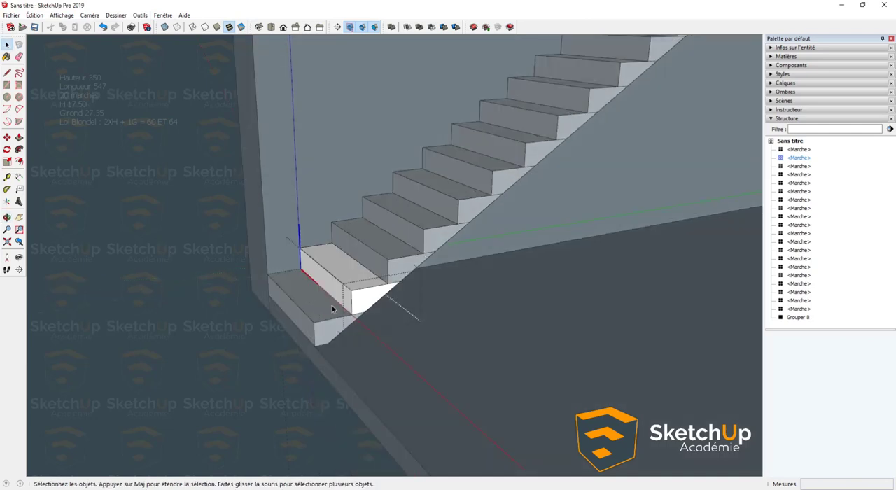
pyautogui.scroll(2, 354, 301)
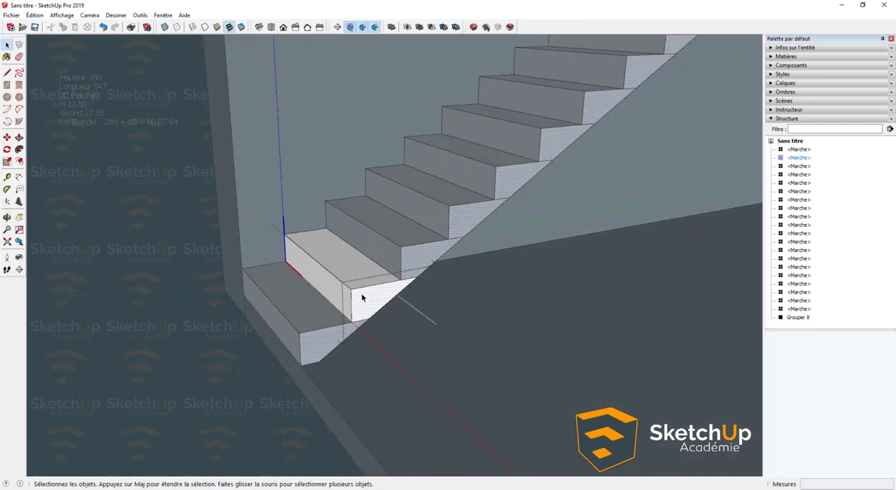
pyautogui.tripleClick(362, 298)
pyautogui.rightClick(362, 297)
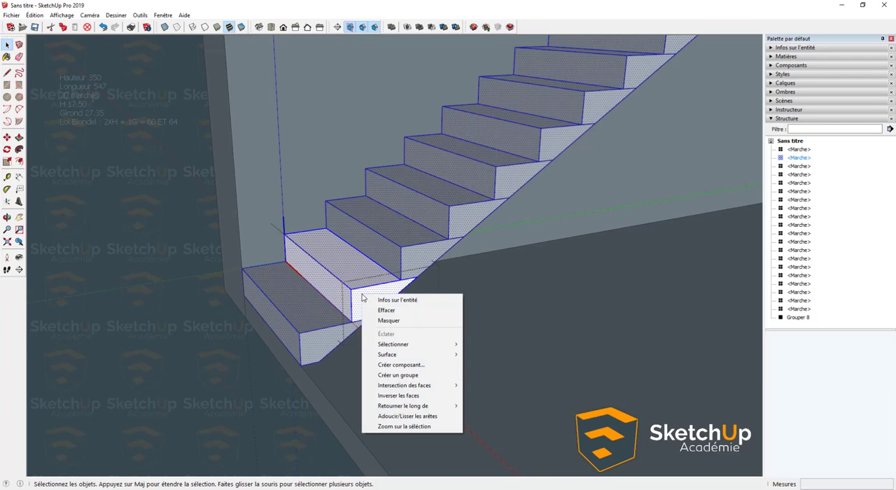
pyautogui.click(406, 376)
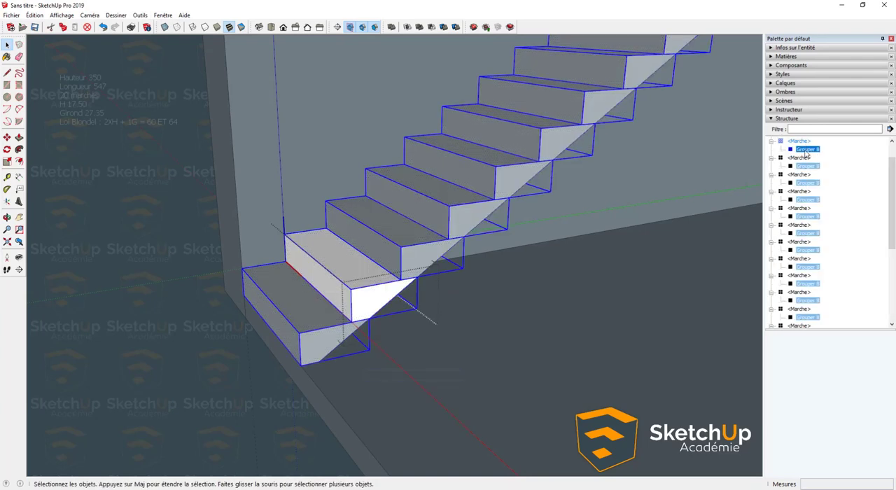
# - Rename the new group inside the step component as Marche
pyautogui.rightClick(807, 150)
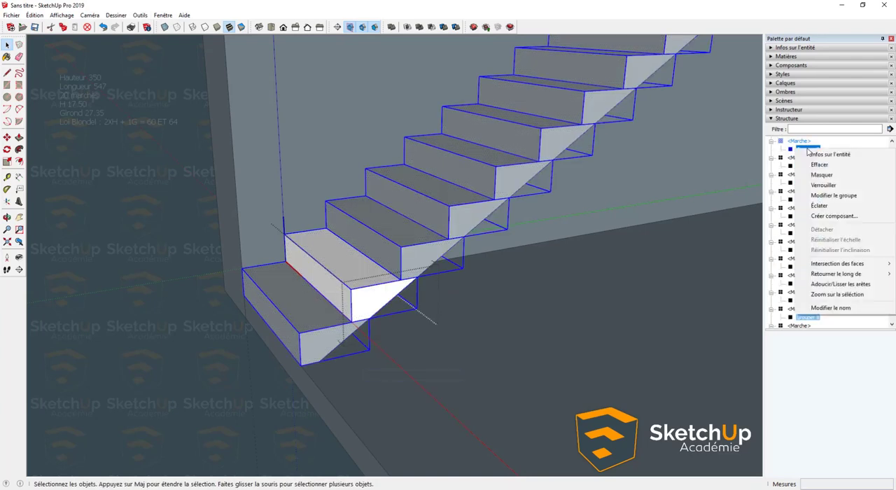
pyautogui.click(834, 308)
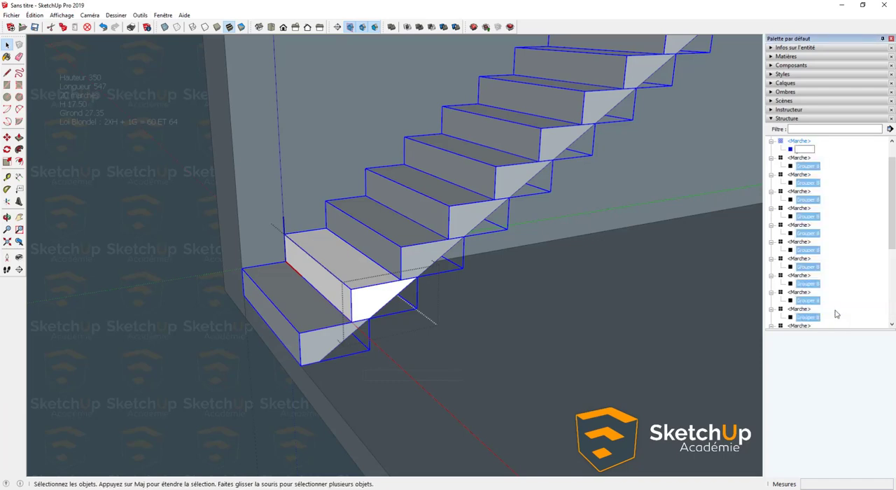
pyautogui.press('capslock')
pyautogui.press('capslock')
pyautogui.write('Marche')
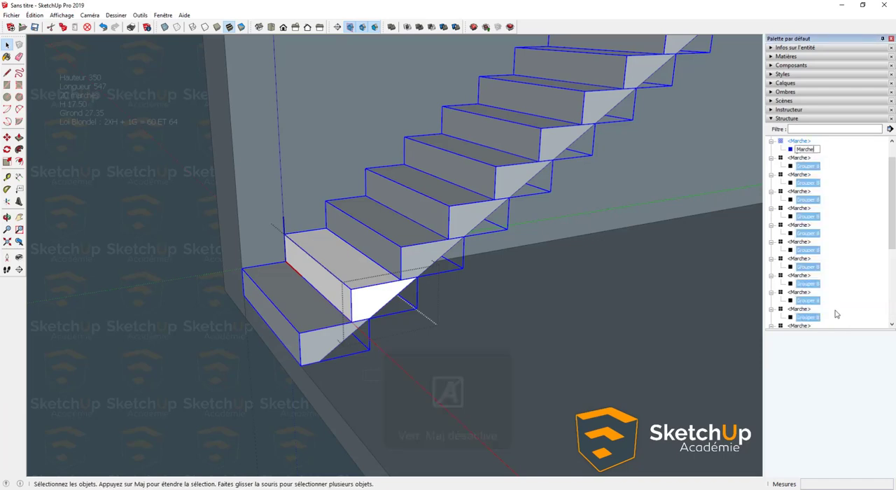
pyautogui.press('Return')
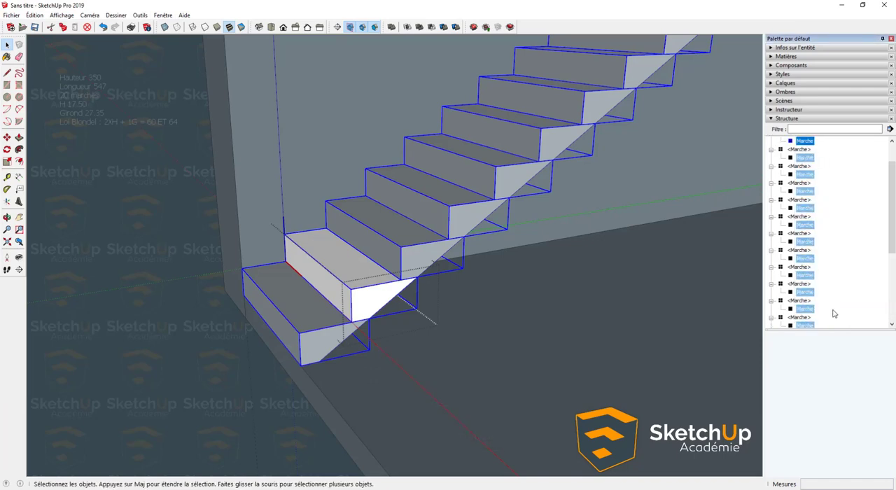
# - Draw a 5,0 cm by 5,0 cm square on the second step's tread at its outer front corner
pyautogui.moveTo(364, 264); pyautogui.dragTo(348, 304, button='middle')
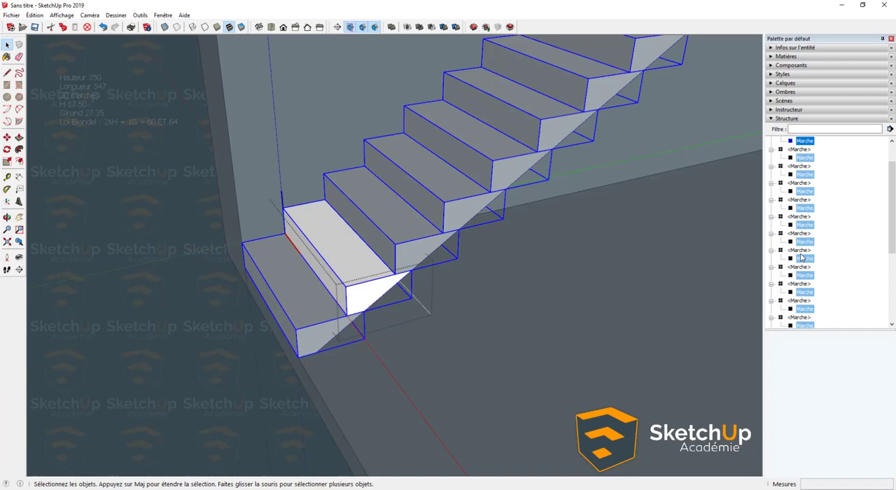
pyautogui.scroll(8, 386, 274)
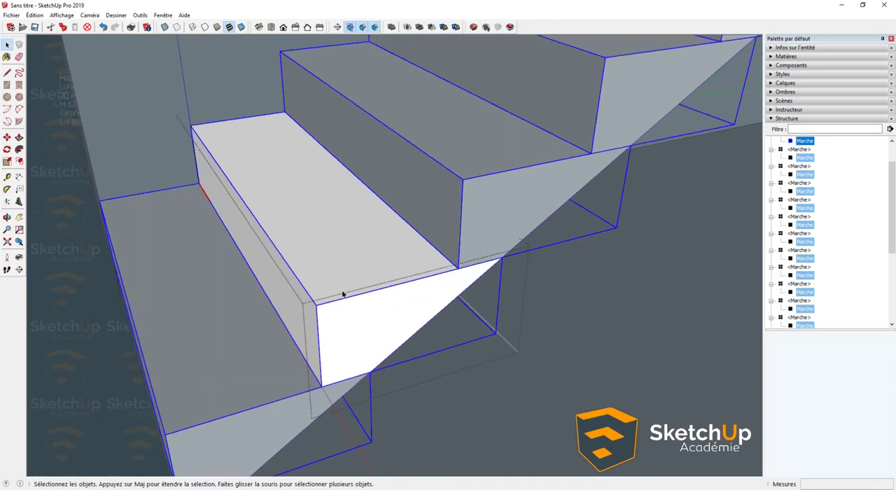
pyautogui.press('r')
pyautogui.click(303, 308)
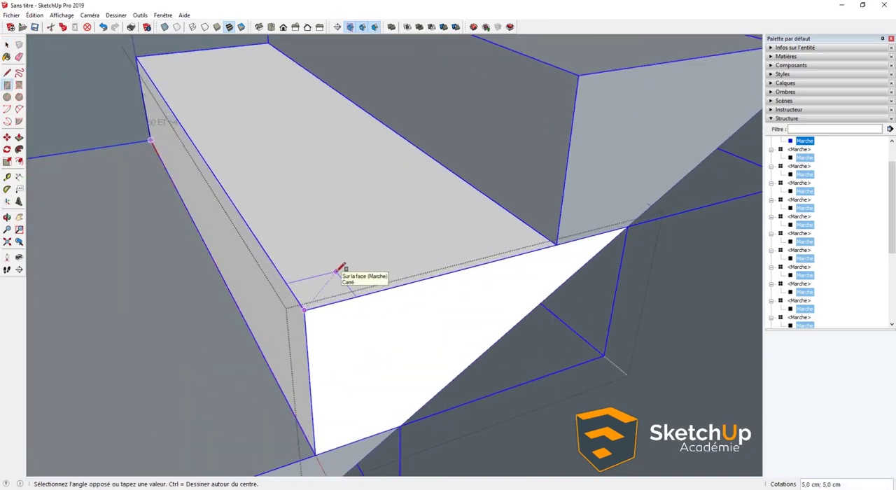
pyautogui.click(337, 271)
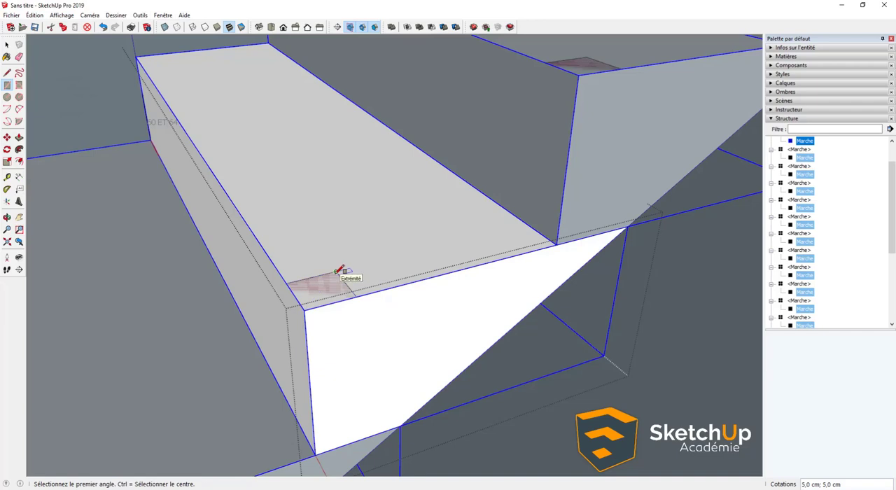
# - Extrude the square upward 100 cm with Push/Pull to form a railing post
pyautogui.press('p')
pyautogui.click(312, 299)
pyautogui.scroll(-5, 326, 284)
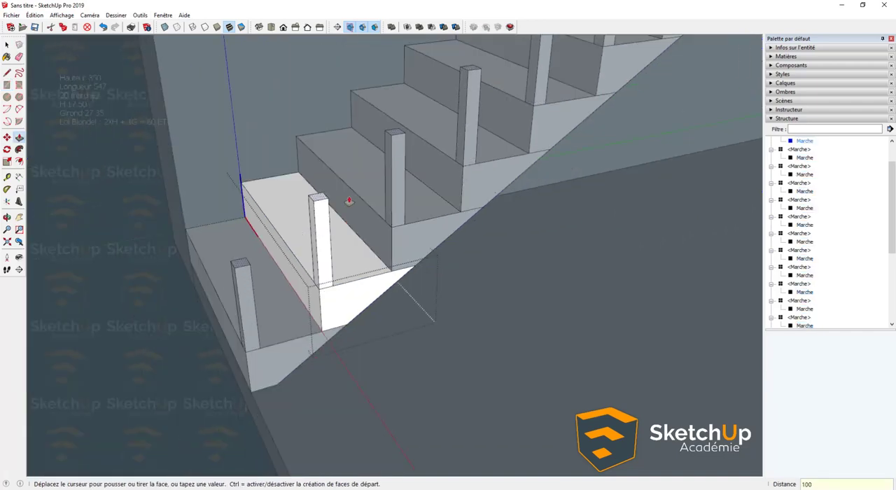
pyautogui.press('Return')
# - Select the entire railing post and make it a group inside the step component
pyautogui.moveTo(346, 198); pyautogui.dragTo(341, 257, button='middle')
pyautogui.press('space')
pyautogui.tripleClick(320, 225)
pyautogui.rightClick(321, 224)
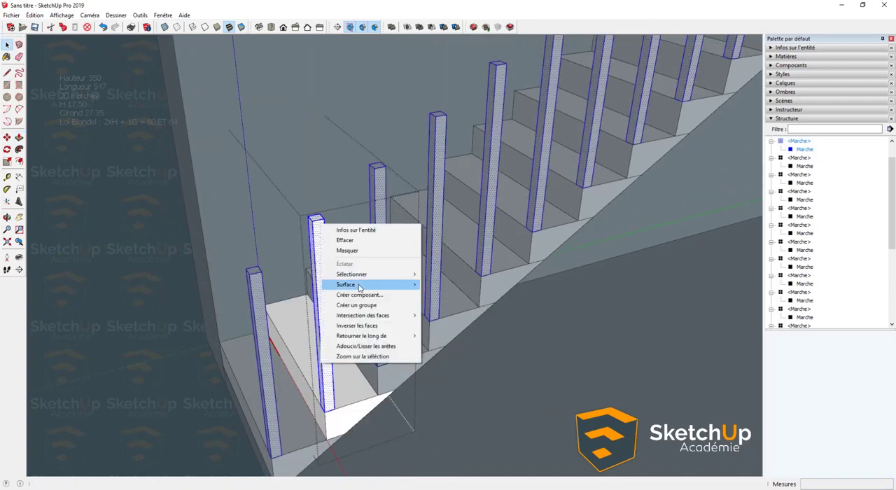
pyautogui.click(357, 306)
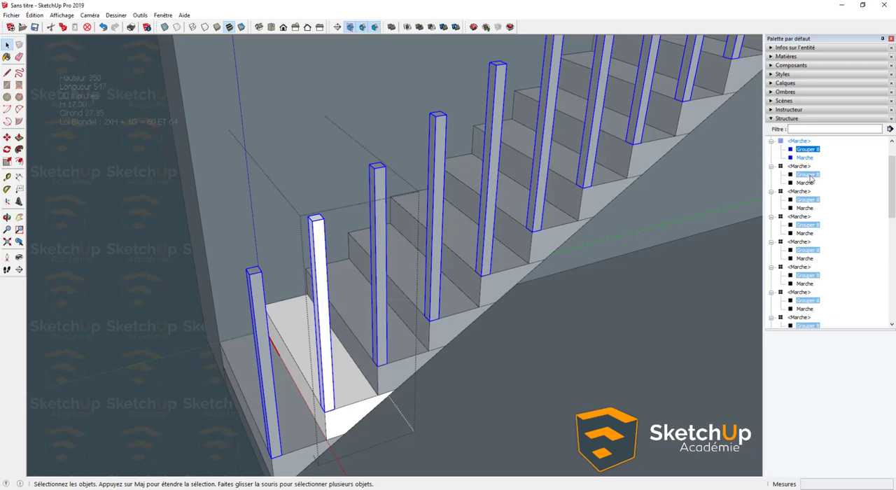
# - Rename the new post group inside the step component as Montant
pyautogui.rightClick(814, 150)
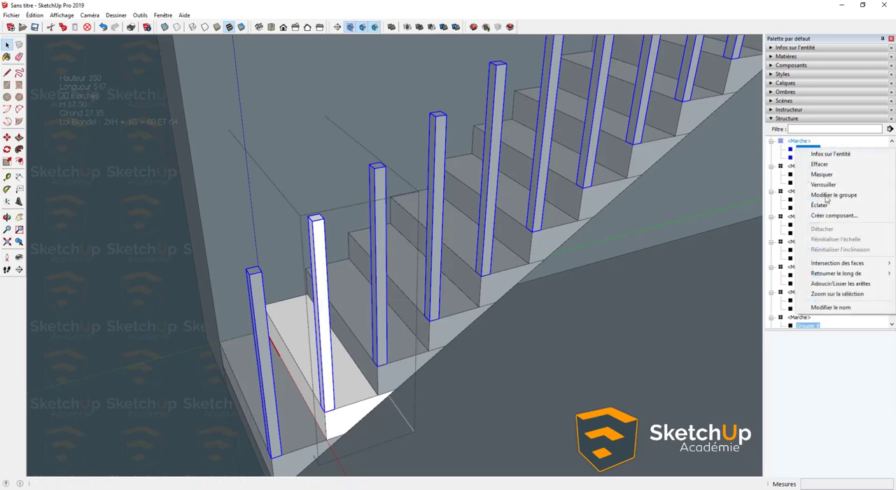
pyautogui.click(835, 308)
pyautogui.press('capslock')
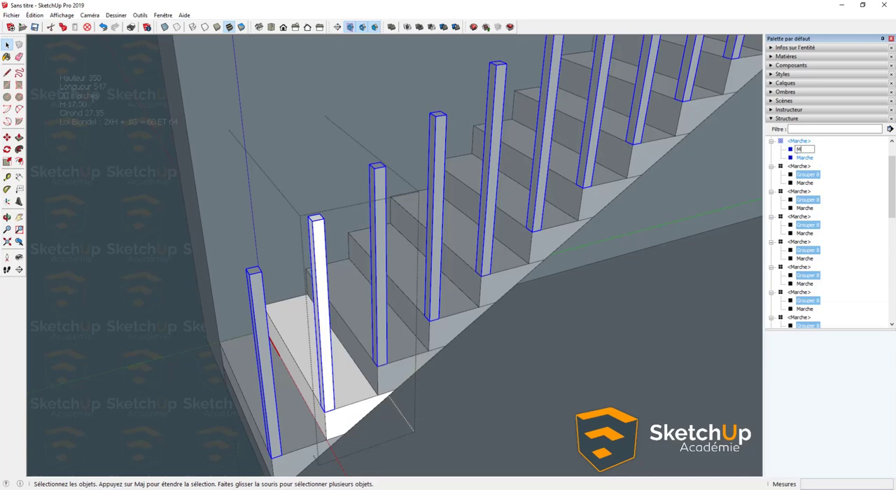
pyautogui.press('capslock')
pyautogui.write('ontant')
pyautogui.press('Return')
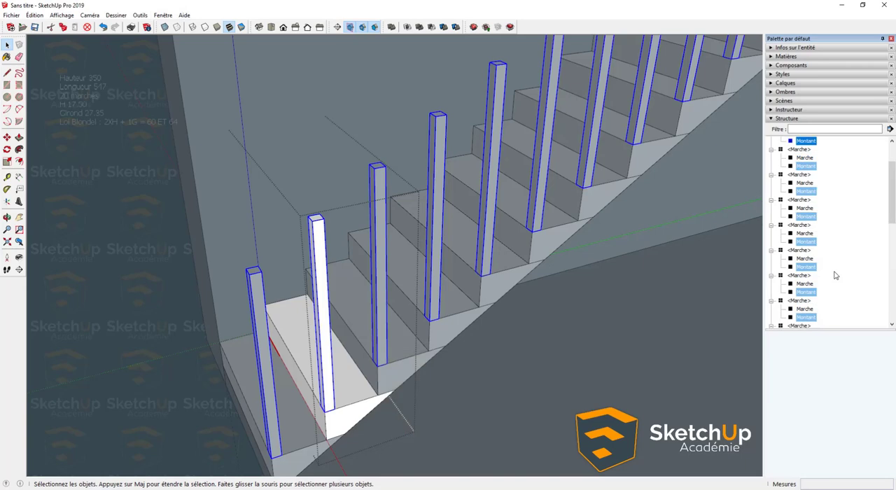
# - Slim the railing post by pushing two of its side faces inward by the same distance inside the Montant group
pyautogui.moveTo(383, 278); pyautogui.dragTo(680, 333, button='middle')
pyautogui.scroll(3, 574, 300)
pyautogui.doubleClick(633, 284)
pyautogui.scroll(2, 633, 284)
pyautogui.press('p')
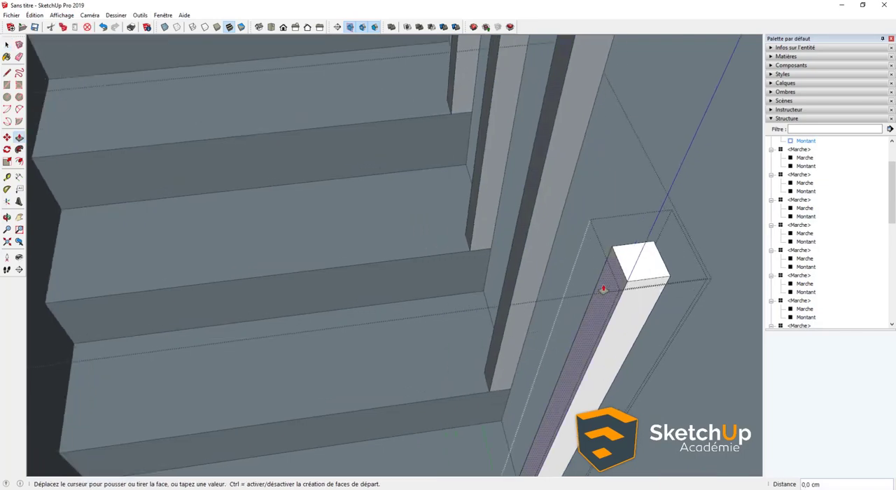
pyautogui.click(602, 290)
pyautogui.press('Return')
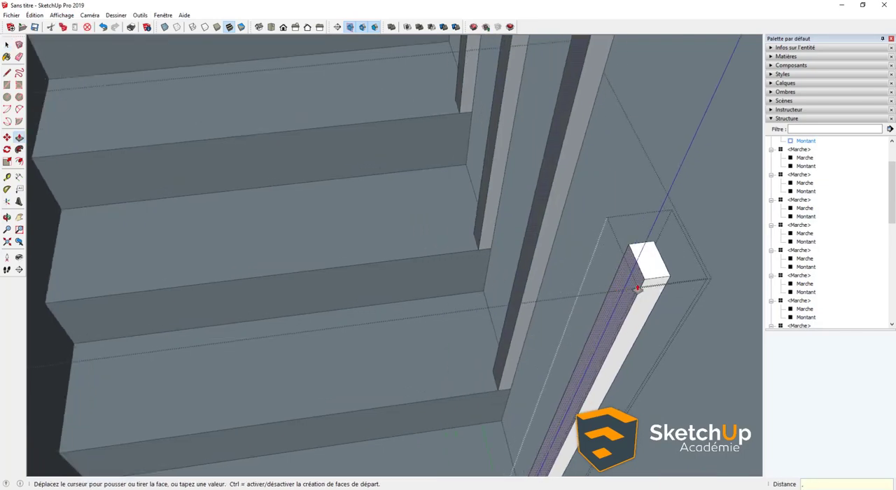
pyautogui.moveTo(638, 289); pyautogui.dragTo(133, 168, button='middle')
pyautogui.doubleClick(158, 246)
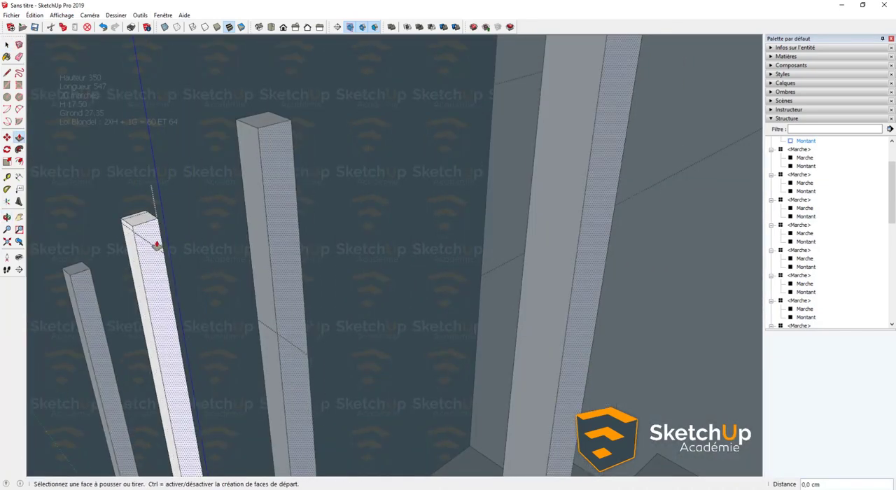
pyautogui.press('space')
pyautogui.moveTo(157, 246); pyautogui.dragTo(309, 238, button='middle')
pyautogui.click(310, 238)
# - Draw a rotated rectangle from the post's top corner to the next post's top corner, about 32,5 cm long and 3,1 cm wide
pyautogui.scroll(-3, 310, 238)
pyautogui.moveTo(245, 263); pyautogui.dragTo(381, 249, button='middle')
pyautogui.click(385, 261)
pyautogui.scroll(-3, 373, 250)
pyautogui.scroll(4, 374, 250)
pyautogui.press('l')
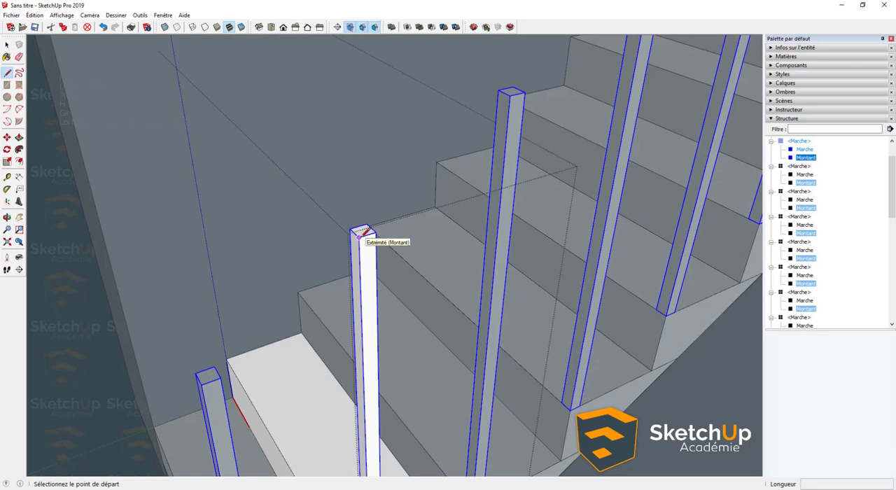
pyautogui.click(19, 84)
pyautogui.click(359, 237)
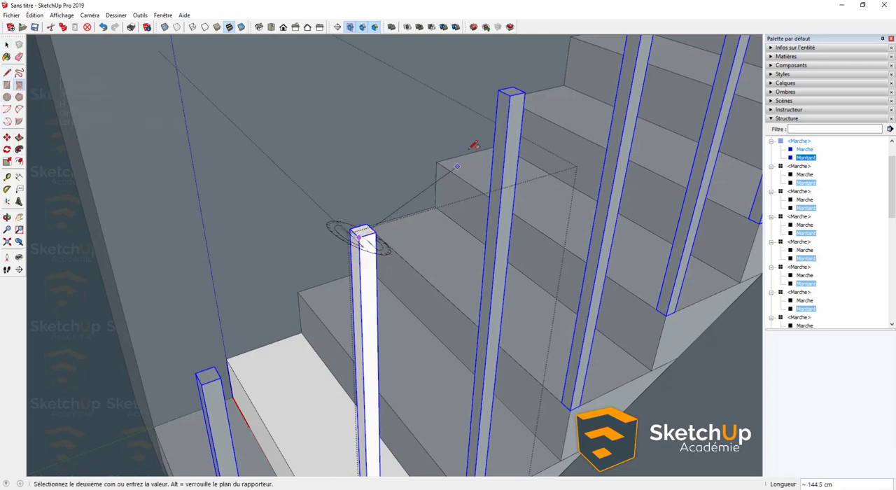
pyautogui.click(513, 93)
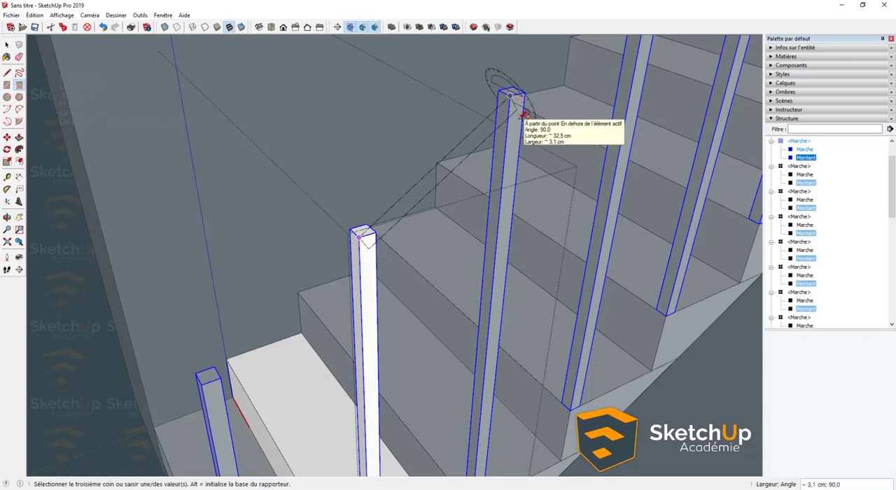
pyautogui.click(524, 114)
pyautogui.press('space')
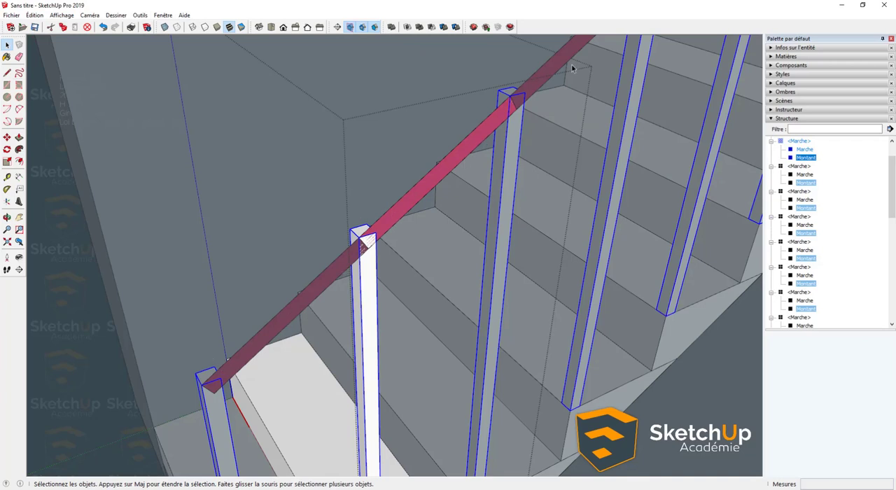
# - Draw lines along the post's edges from its top corners down to the handrail strip's lower edge, about 1,6 cm and 3,6 cm long
pyautogui.doubleClick(418, 199)
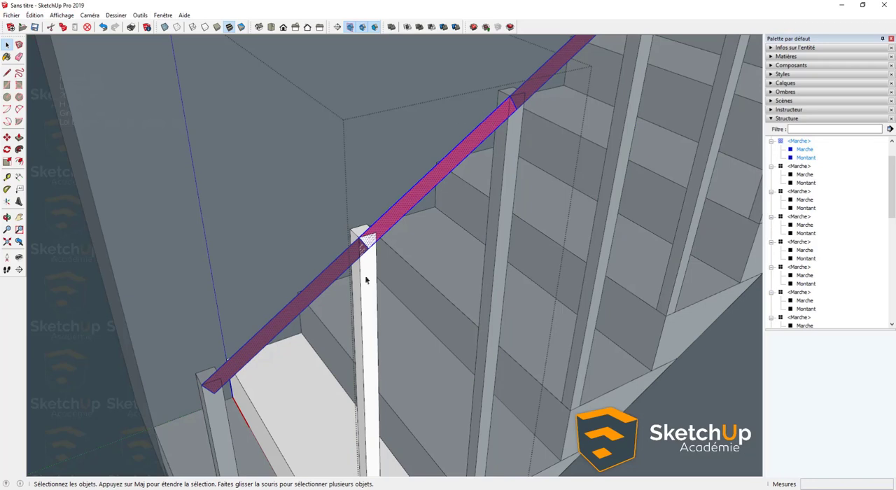
pyautogui.scroll(2, 379, 231)
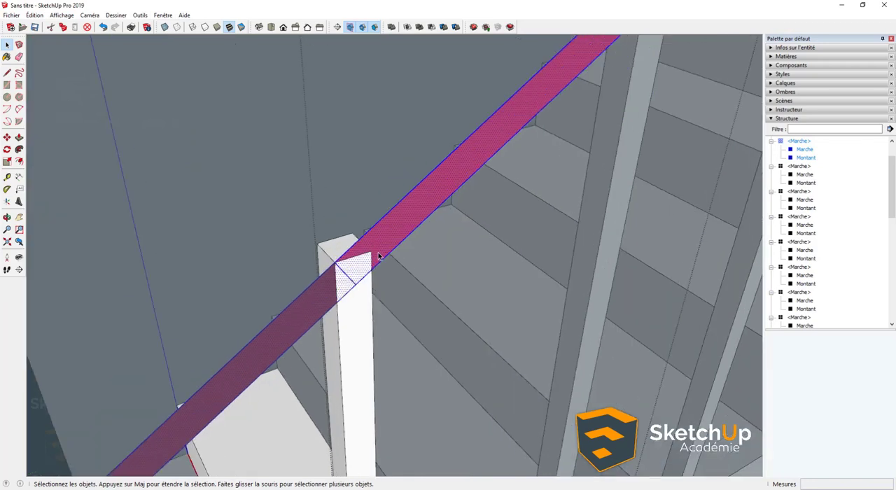
pyautogui.press('l')
pyautogui.click(342, 260)
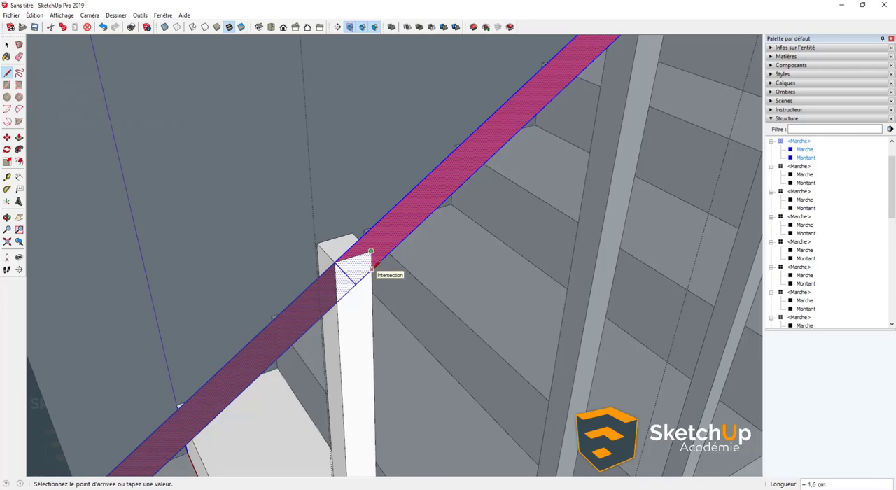
pyautogui.click(372, 268)
pyautogui.press('space')
pyautogui.moveTo(354, 276)
pyautogui.mouseDown(button='middle')
pyautogui.moveTo(371, 257)
pyautogui.moveTo(361, 274)
pyautogui.mouseUp(button='middle')
pyautogui.press('l')
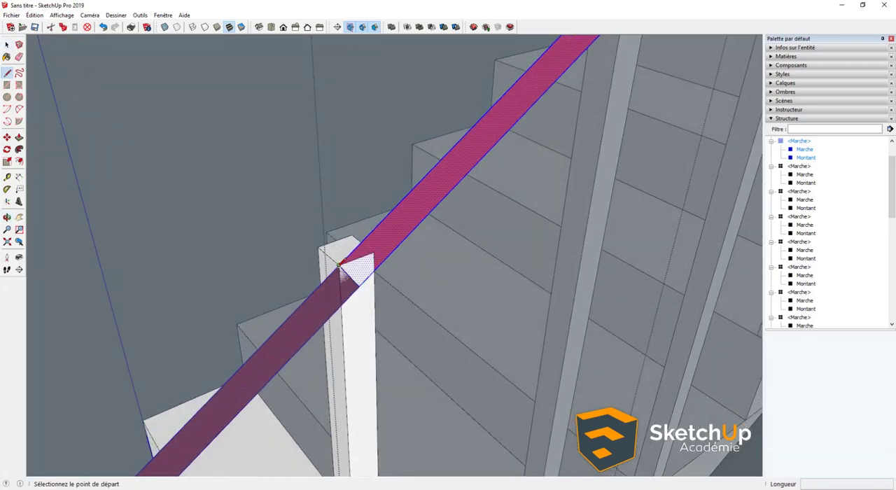
pyautogui.click(339, 265)
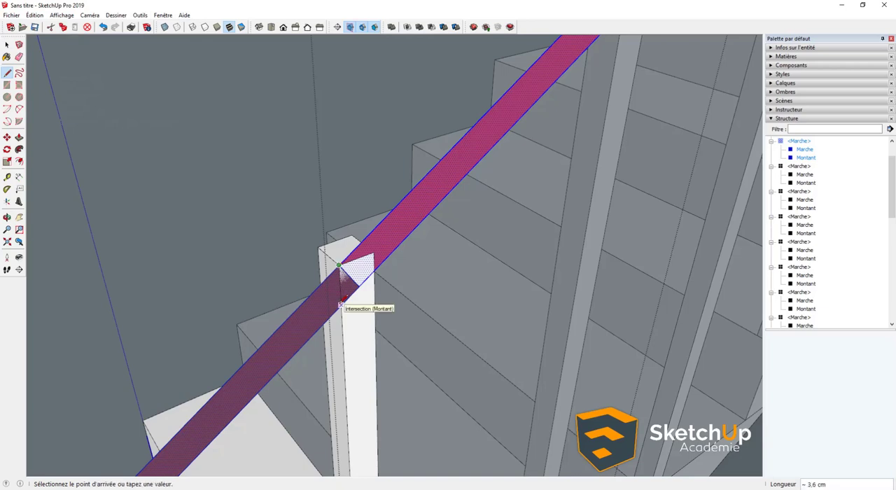
pyautogui.click(356, 280)
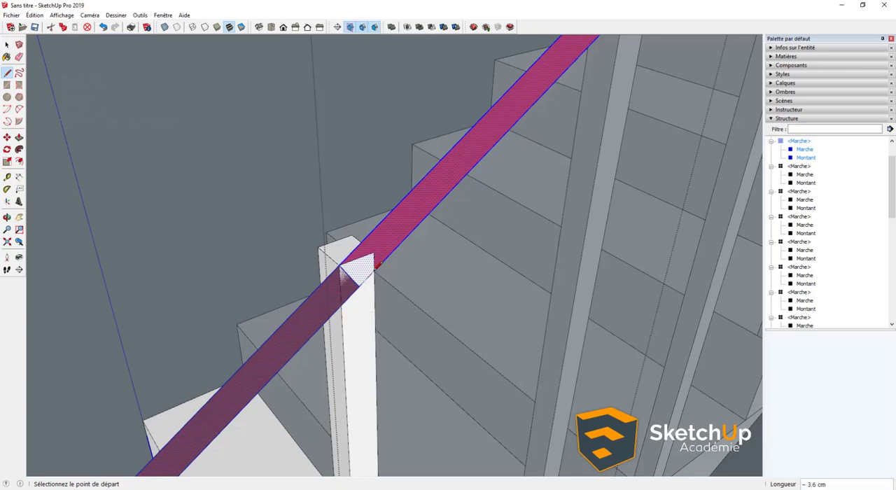
# - Remove the extra edges traced at the post's top and reselect the connected handrail strip
pyautogui.press('e')
pyautogui.press('space')
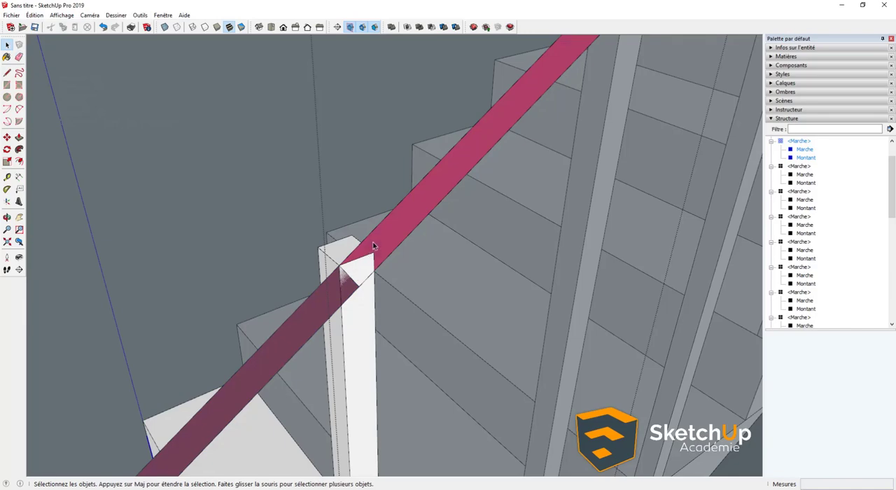
pyautogui.scroll(2, 372, 243)
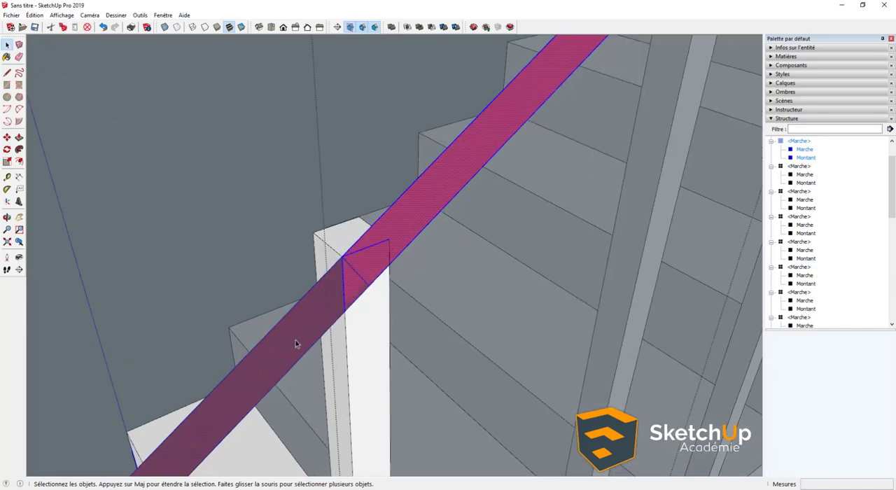
pyautogui.moveTo(343, 262)
pyautogui.mouseDown(button='middle')
pyautogui.moveTo(434, 244)
pyautogui.moveTo(339, 258)
pyautogui.mouseUp(button='middle')
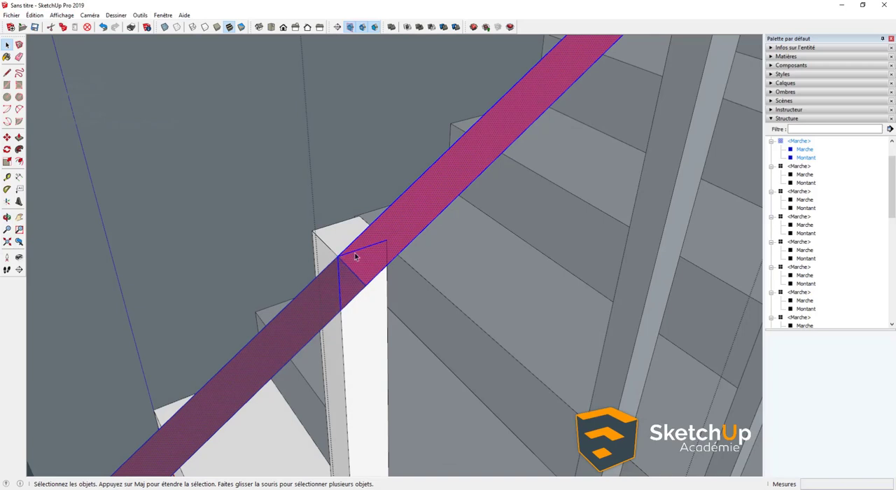
pyautogui.click(355, 255)
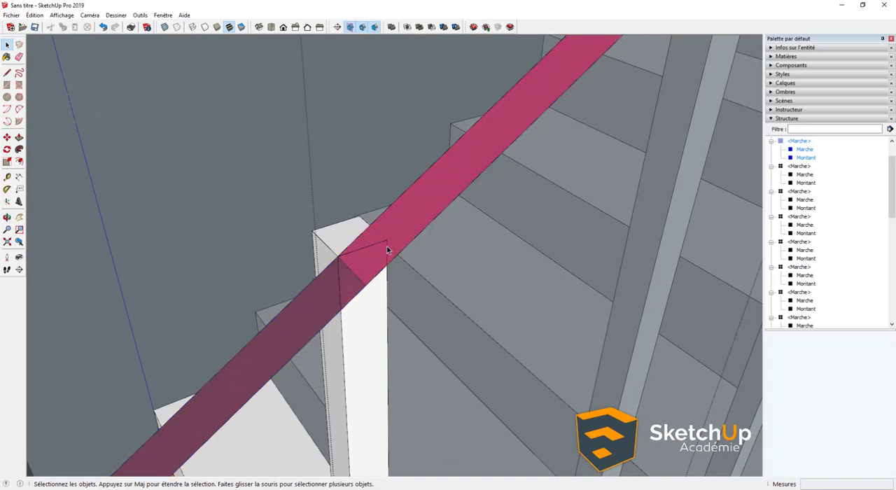
pyautogui.click(385, 258)
pyautogui.tripleClick(369, 244)
pyautogui.scroll(-4, 370, 247)
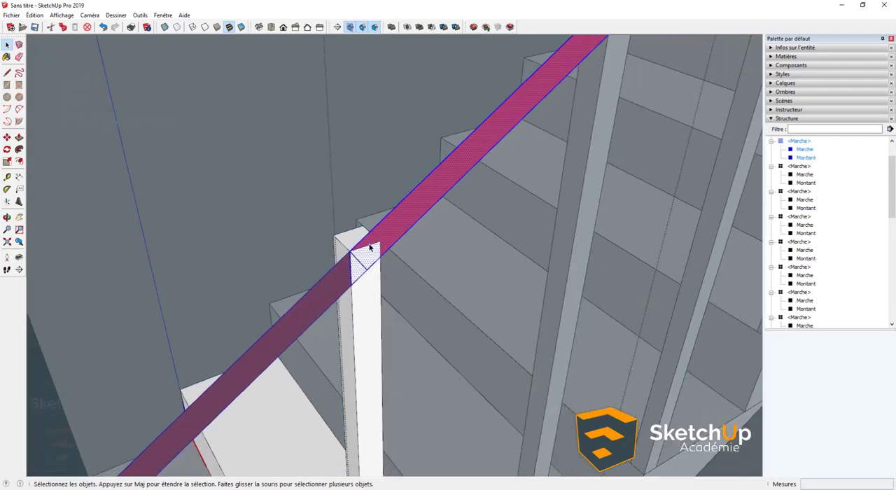
# - Retrace the vertical edge from the post's top corner to the handrail strip's lower edge, and select the lower handrail face
pyautogui.keyDown('shift'); pyautogui.moveTo(549, 56); pyautogui.dragTo(323, 317, button='middle'); pyautogui.keyUp('shift')
pyautogui.scroll(6, 322, 316)
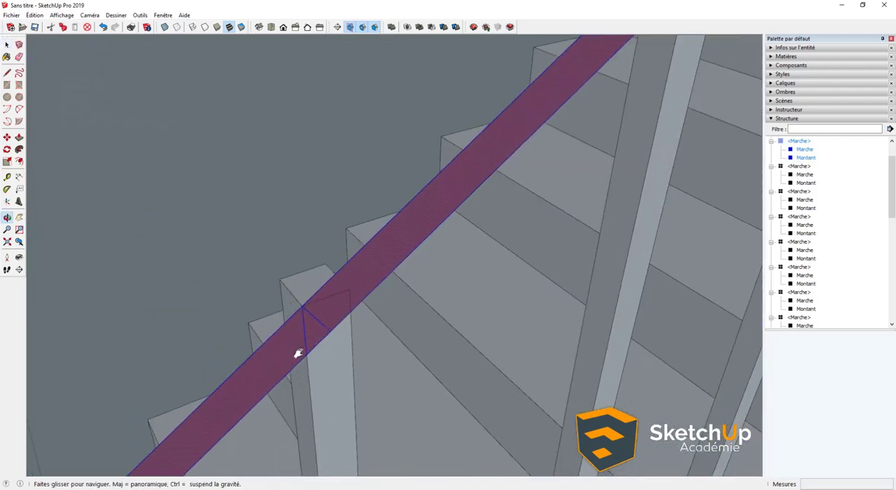
pyautogui.press('l')
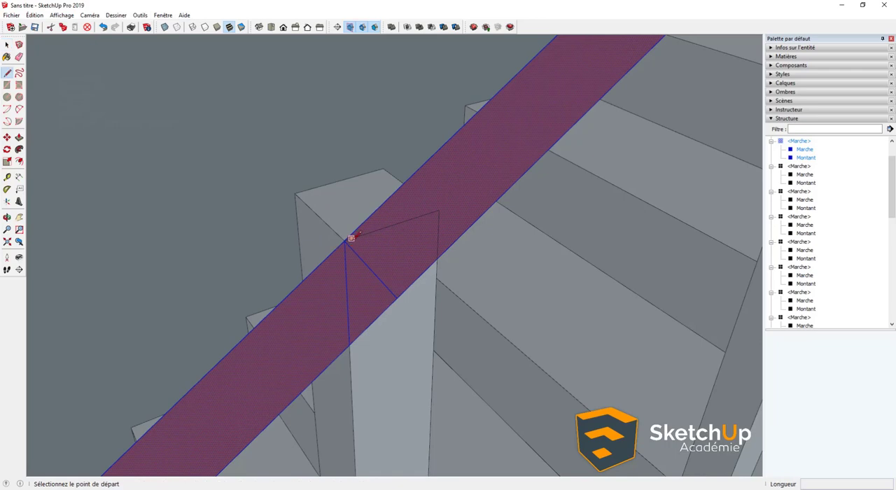
pyautogui.click(344, 242)
pyautogui.click(350, 346)
pyautogui.press('e')
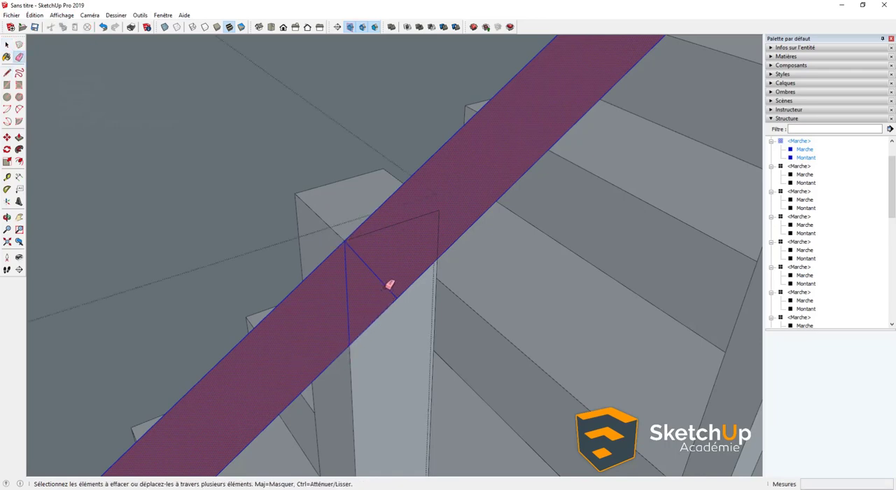
pyautogui.press('space')
pyautogui.click(315, 315)
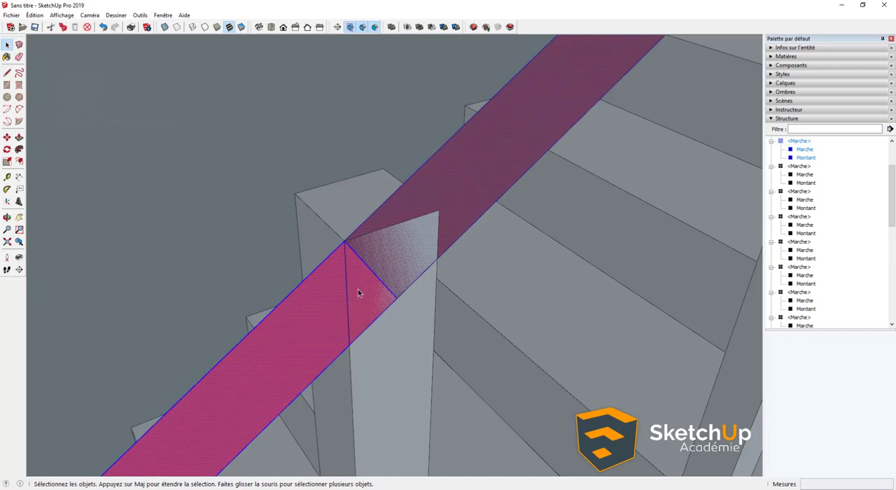
# - Redraw the vertical end line at the post's corner and delete the diagonal end edge of the handrail strip
pyautogui.scroll(1, 357, 289)
pyautogui.press('l')
pyautogui.click(343, 235)
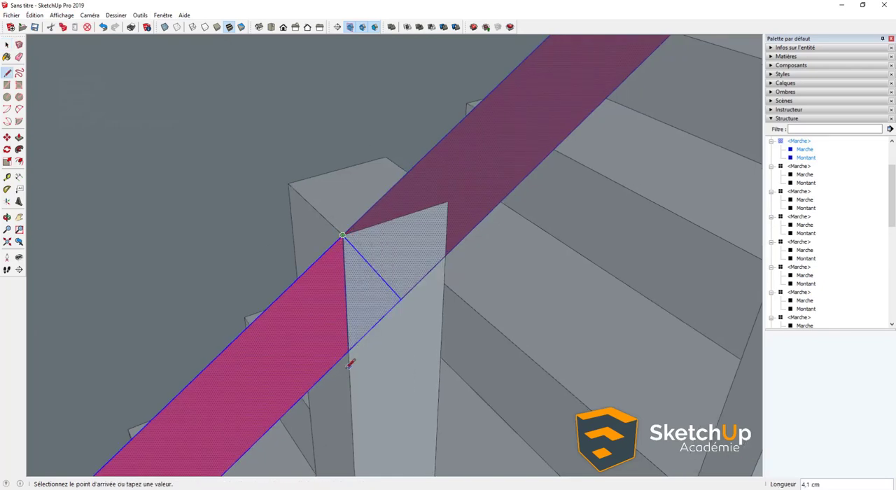
pyautogui.click(348, 371)
pyautogui.press('space')
pyautogui.click(358, 344)
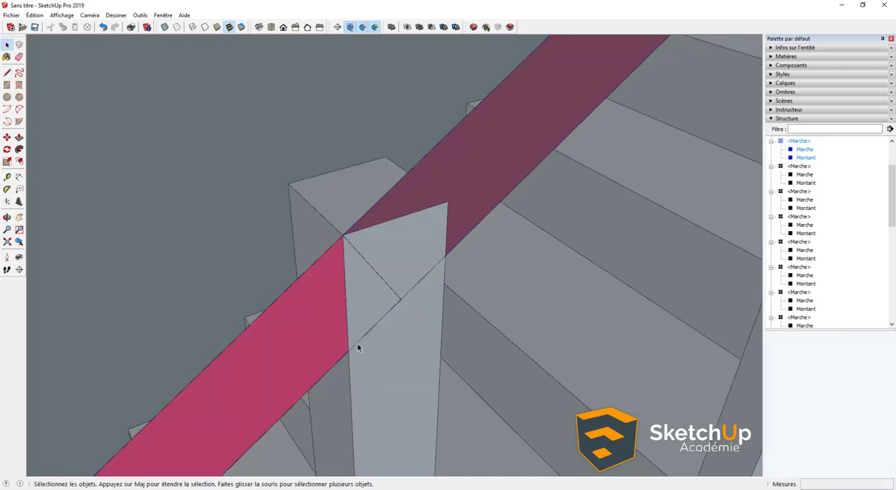
pyautogui.click(380, 277)
pyautogui.press('Delete')
# - Extrude the handrail strip 3,0 cm across the post's top with Push/Pull
pyautogui.click(337, 336)
pyautogui.scroll(-2, 338, 333)
pyautogui.scroll(-3, 338, 333)
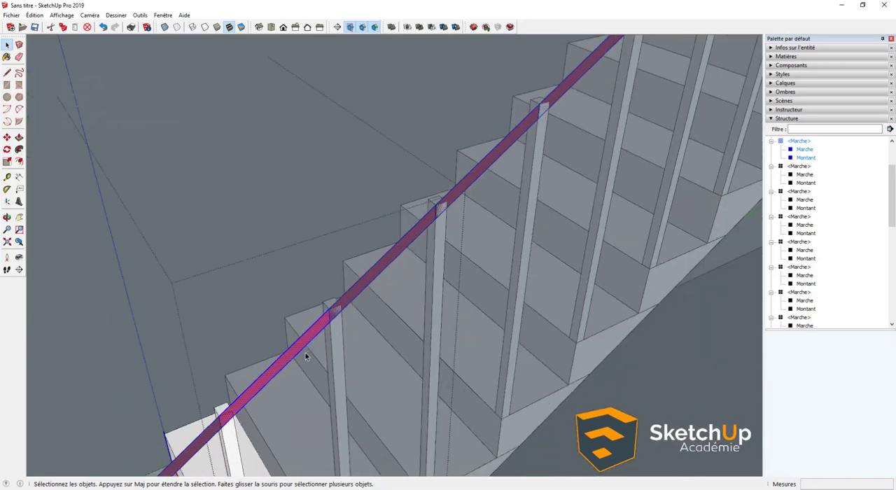
pyautogui.scroll(3, 321, 294)
pyautogui.scroll(3, 321, 294)
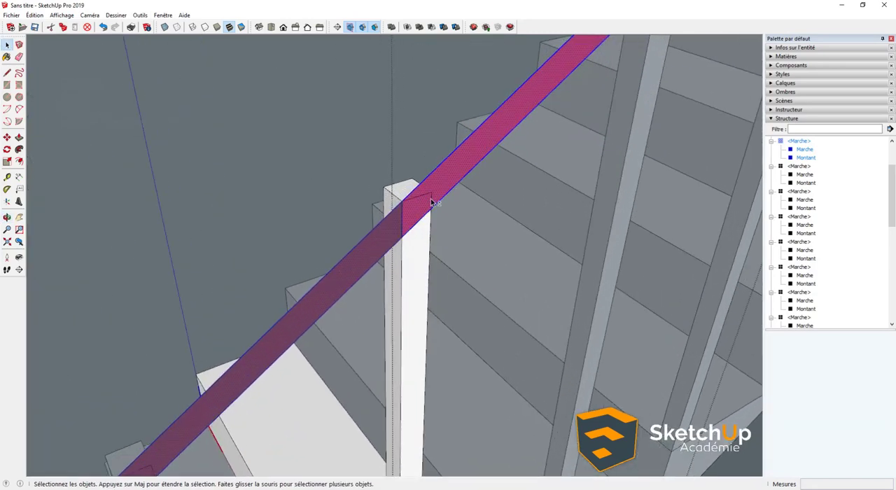
pyautogui.scroll(2, 366, 301)
pyautogui.press('p')
pyautogui.click(366, 295)
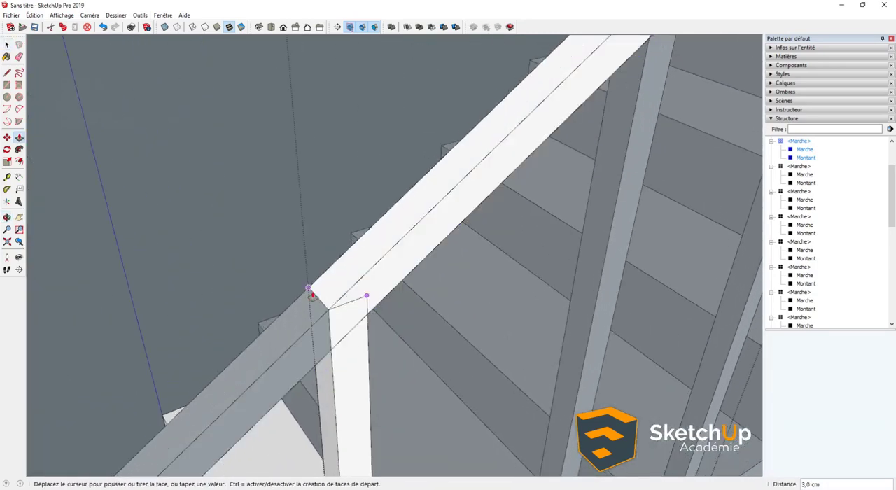
pyautogui.click(356, 301)
# - Pull the handrail's outer side face outward so that it overhangs the post
pyautogui.click(371, 292)
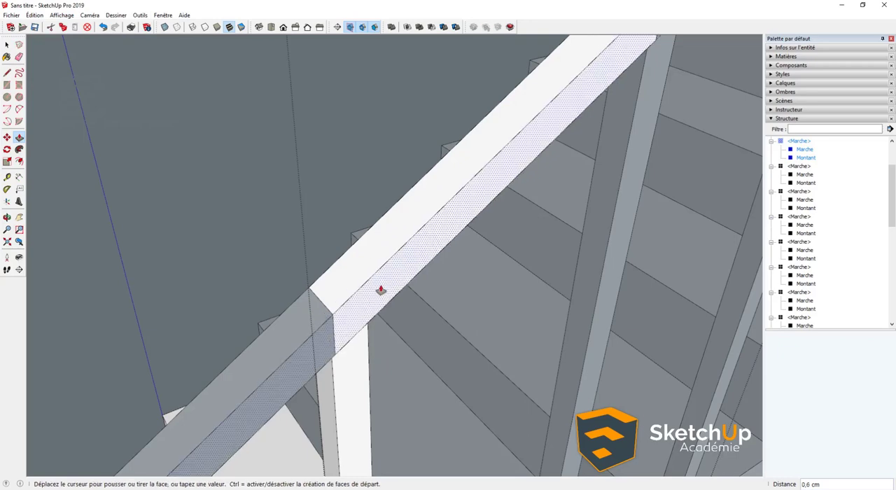
pyautogui.press('Return')
pyautogui.moveTo(383, 293); pyautogui.dragTo(651, 340, button='middle')
pyautogui.click(344, 331)
pyautogui.press('Escape')
pyautogui.moveTo(344, 330); pyautogui.dragTo(234, 304, button='middle')
pyautogui.press('space')
pyautogui.scroll(-5, 393, 337)
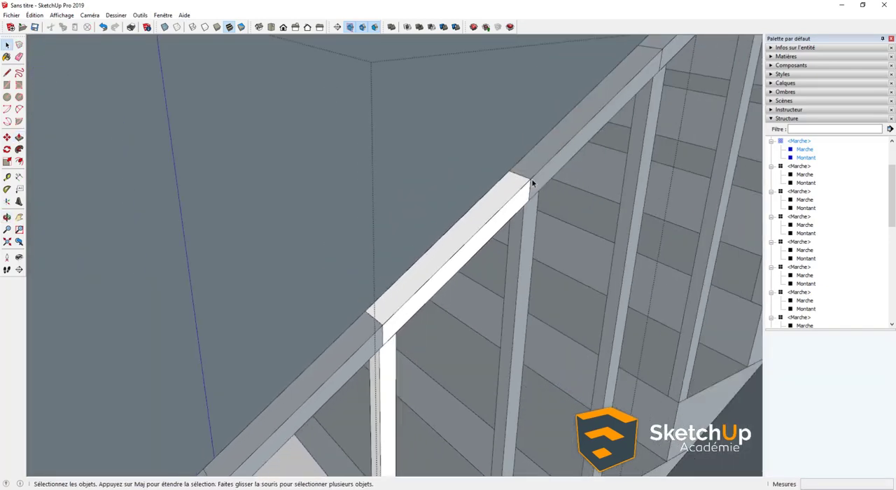
# - Open the component-editing display options for hiding the rest of the model or similar components
pyautogui.scroll(4, 409, 297)
pyautogui.moveTo(396, 338); pyautogui.dragTo(249, 185, button='middle')
pyautogui.moveTo(318, 335); pyautogui.dragTo(361, 278, button='middle')
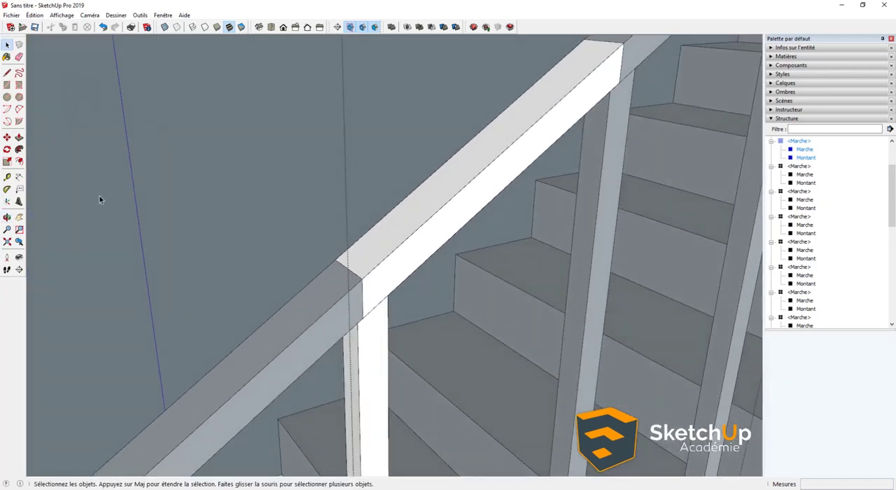
pyautogui.click(57, 17)
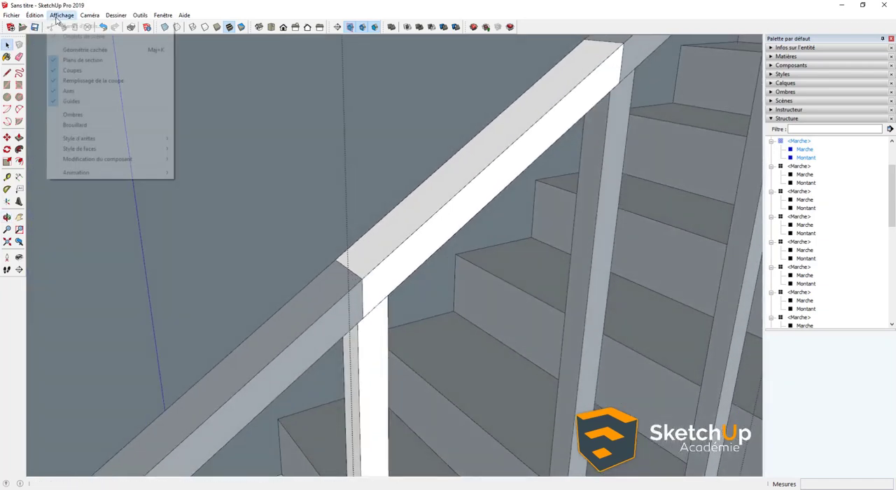
pyautogui.moveTo(104, 162)
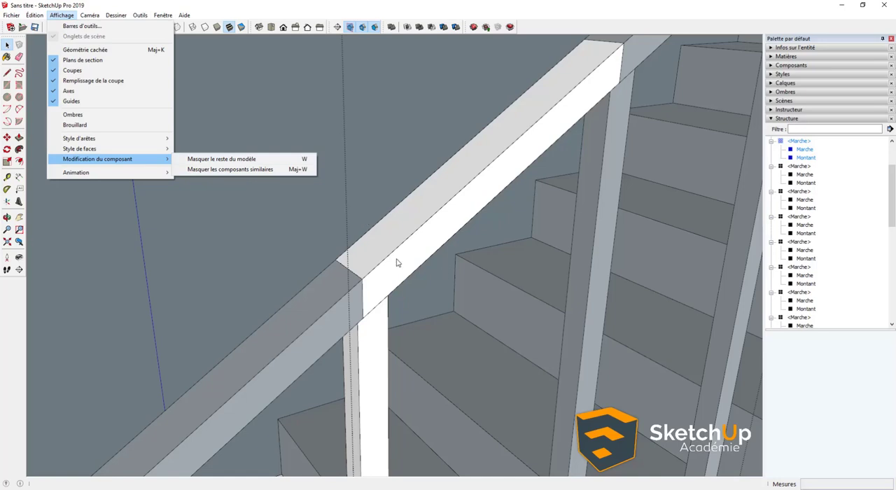
# - Hide similar components while editing, and delete the handrail's lower end face above the post
pyautogui.click(240, 175)
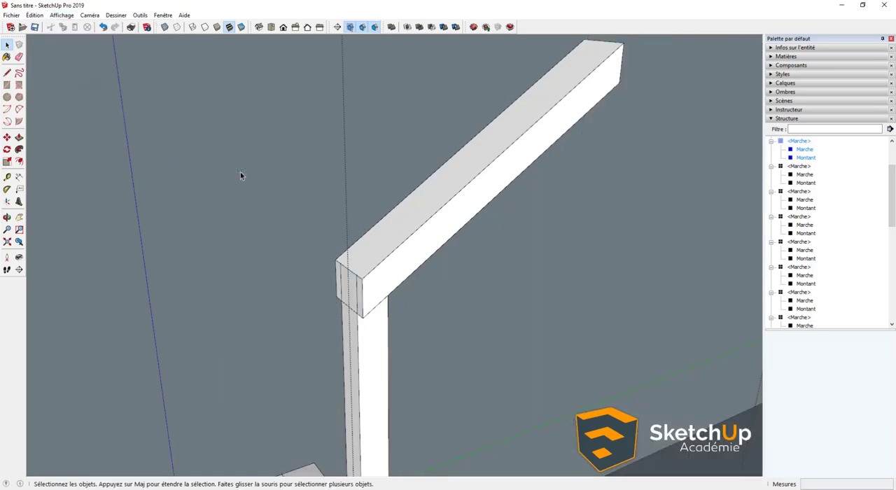
pyautogui.moveTo(388, 268); pyautogui.dragTo(347, 282, button='middle')
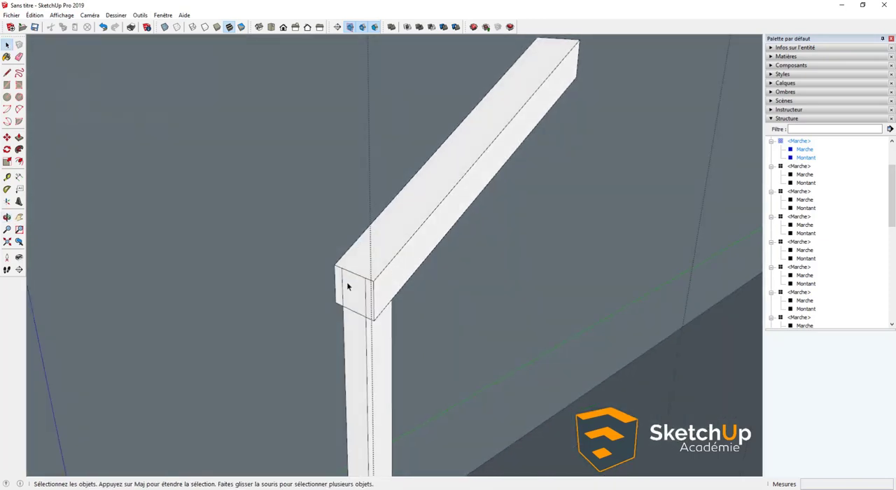
pyautogui.scroll(3, 374, 304)
pyautogui.click(374, 303)
pyautogui.scroll(1, 373, 300)
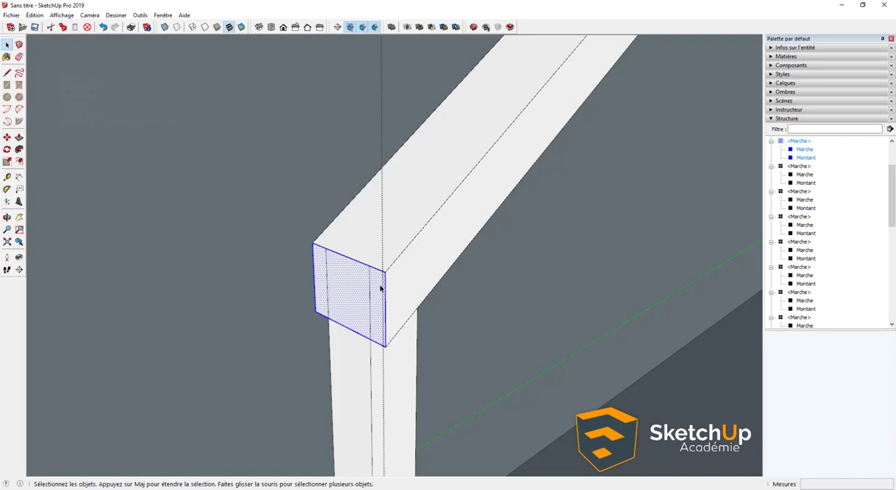
pyautogui.moveTo(378, 282); pyautogui.dragTo(442, 286, button='middle')
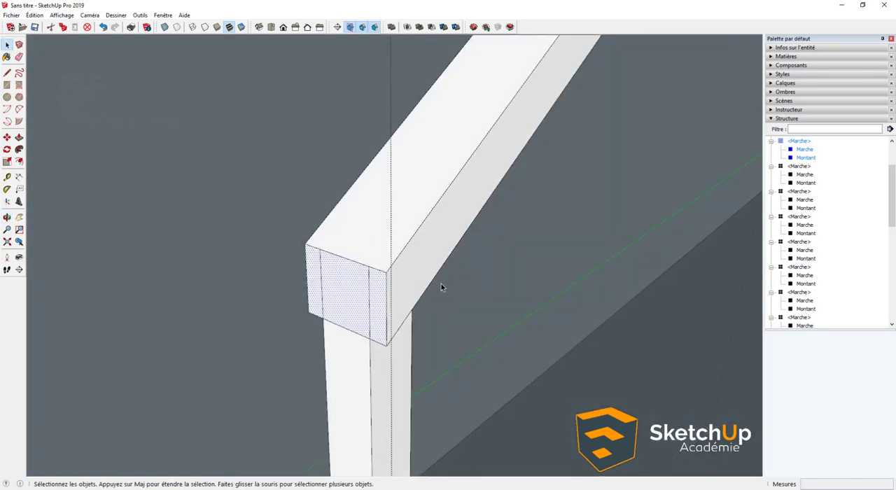
pyautogui.doubleClick(381, 286)
pyautogui.doubleClick(382, 289)
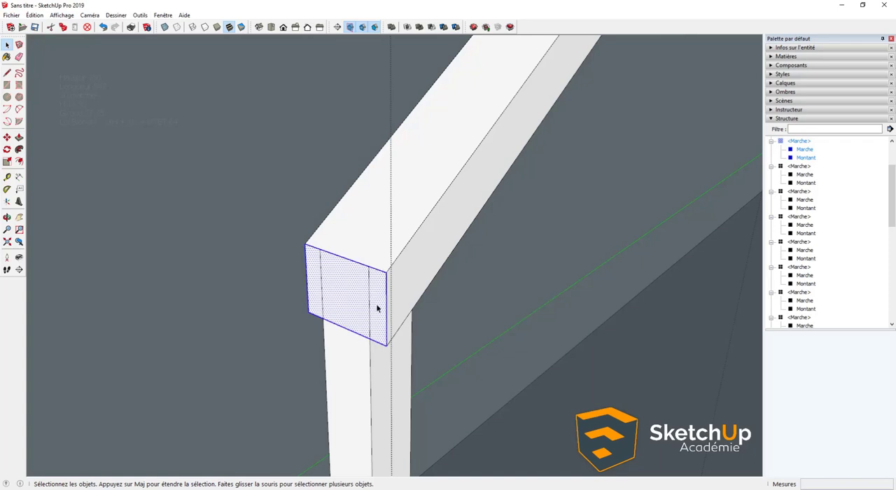
pyautogui.click(379, 306)
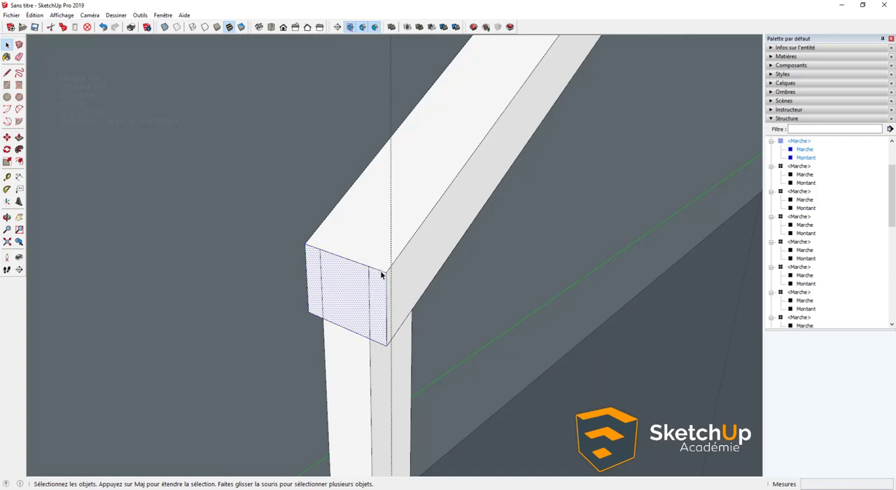
pyautogui.press('Delete')
# - Hide the remaining edges around the handrail's open lower end
pyautogui.moveTo(320, 256); pyautogui.dragTo(280, 245, button='middle')
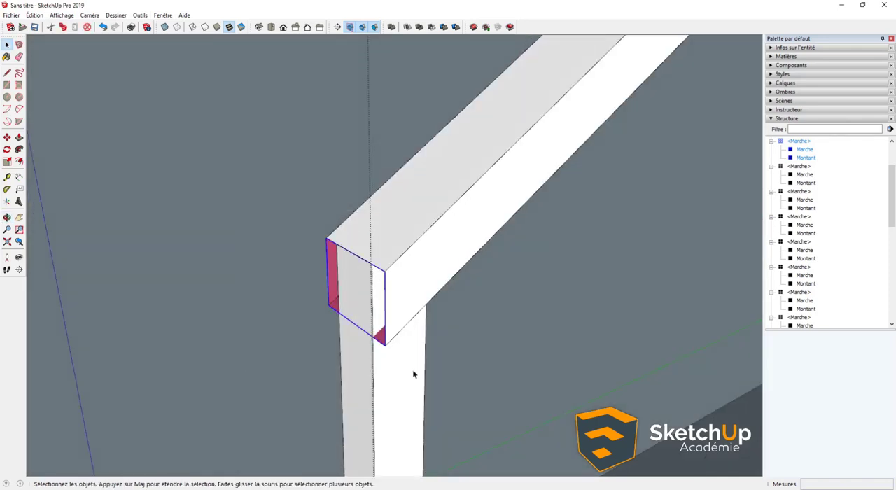
pyautogui.rightClick(384, 280)
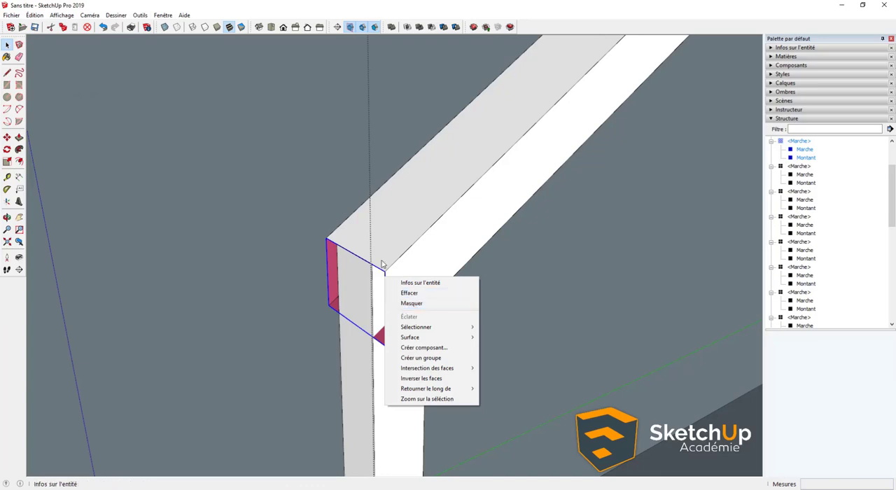
pyautogui.click(411, 304)
pyautogui.scroll(-2, 408, 294)
pyautogui.scroll(-2, 408, 290)
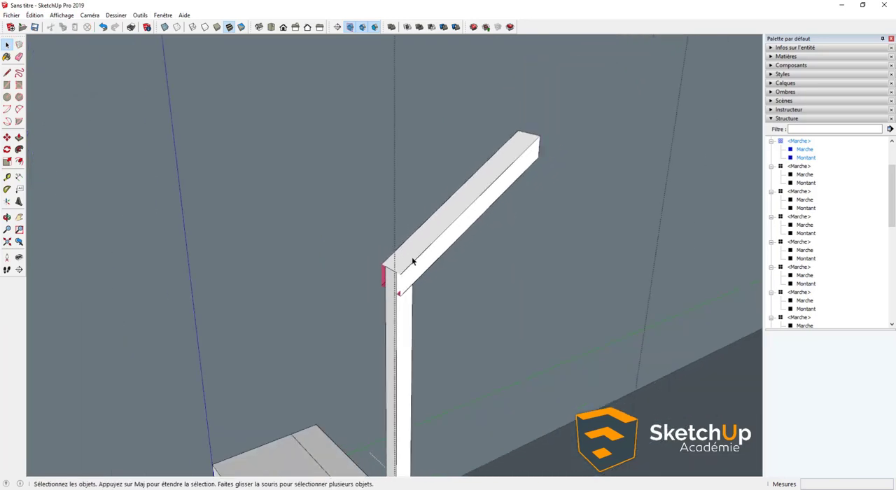
# - Hide the edges at the handrail's upper end and exit the step component
pyautogui.moveTo(413, 258); pyautogui.dragTo(364, 226, button='middle')
pyautogui.scroll(1, 365, 225)
pyautogui.moveTo(364, 223); pyautogui.dragTo(364, 224)
pyautogui.scroll(2, 323, 181)
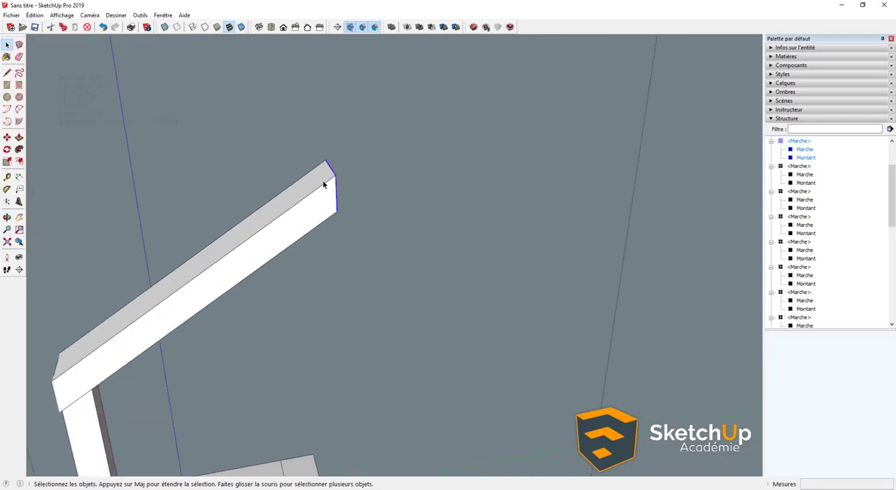
pyautogui.rightClick(338, 183)
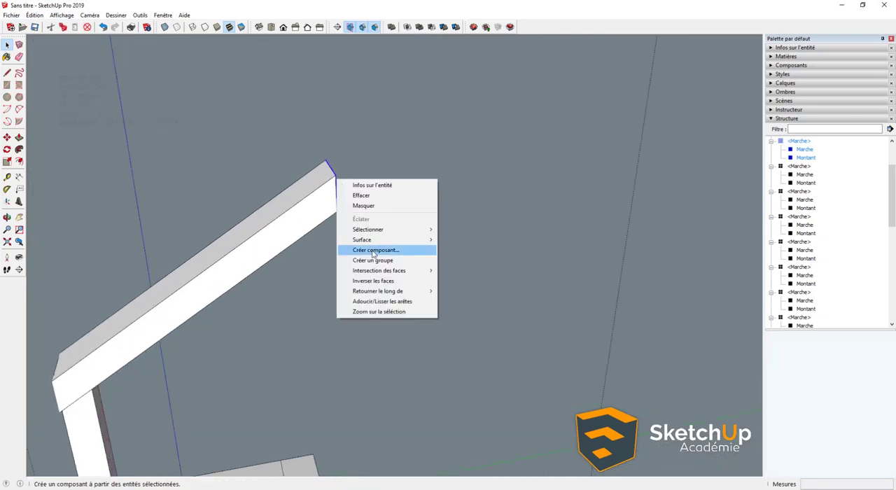
pyautogui.click(362, 206)
pyautogui.moveTo(362, 209); pyautogui.dragTo(382, 232, button='middle')
pyautogui.scroll(-5, 383, 233)
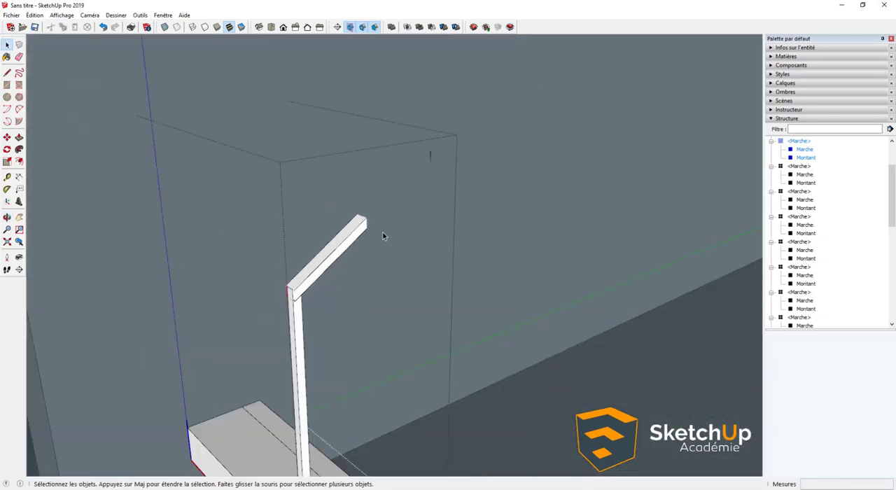
pyautogui.scroll(2, 290, 313)
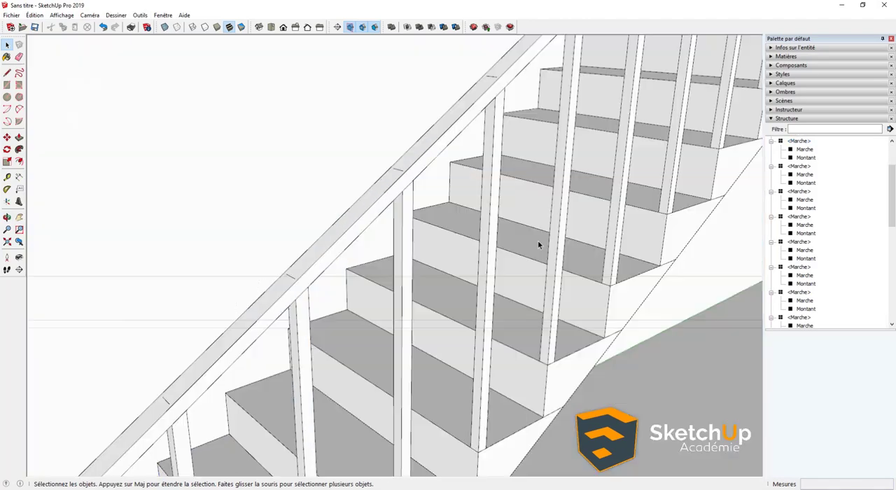
# - Reopen the step component, move the handrail's top face up 2 mm along the blue axis, and exit the component
pyautogui.moveTo(381, 274); pyautogui.dragTo(320, 268, button='middle')
pyautogui.scroll(4, 315, 284)
pyautogui.doubleClick(320, 267)
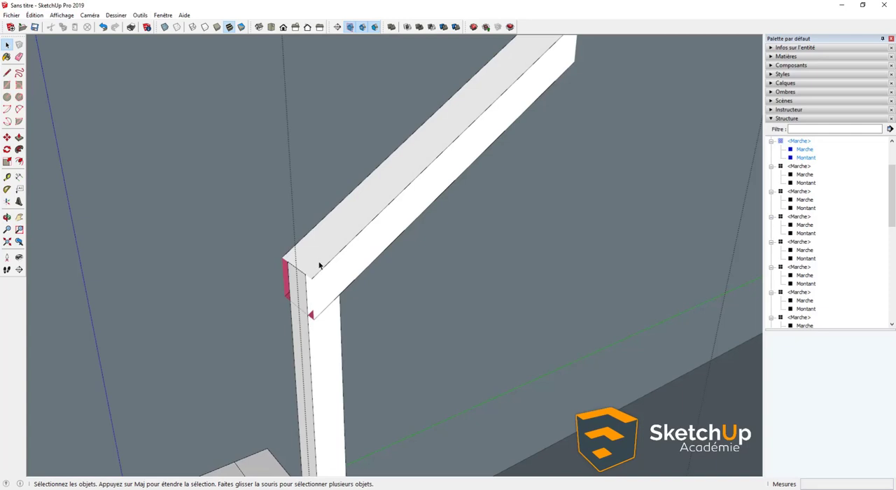
pyautogui.scroll(1, 319, 265)
pyautogui.click(310, 274)
pyautogui.scroll(2, 310, 277)
pyautogui.press('m')
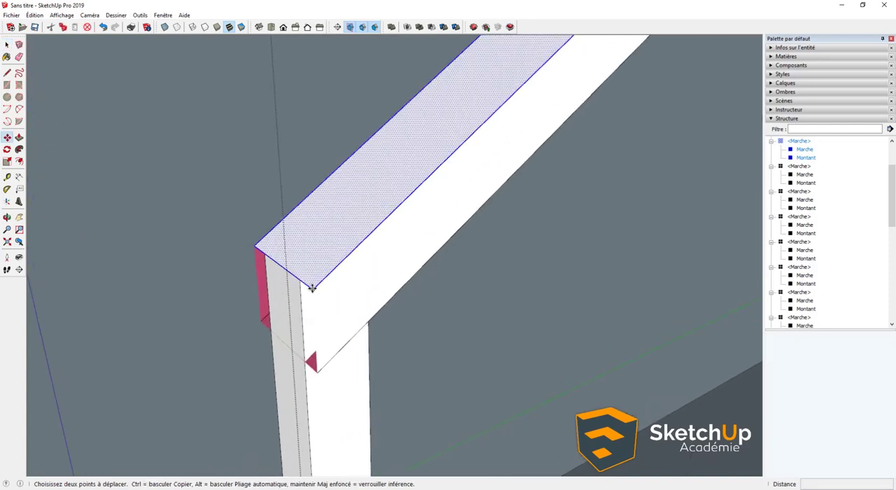
pyautogui.click(312, 288)
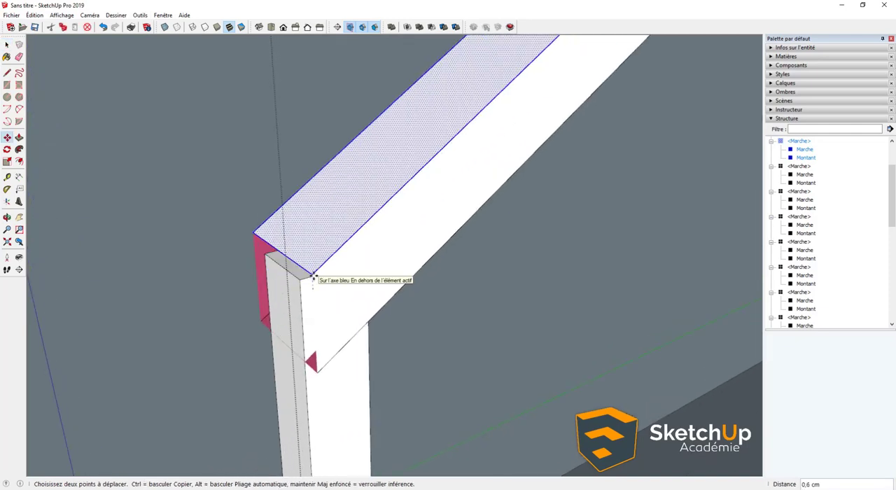
pyautogui.press('Return')
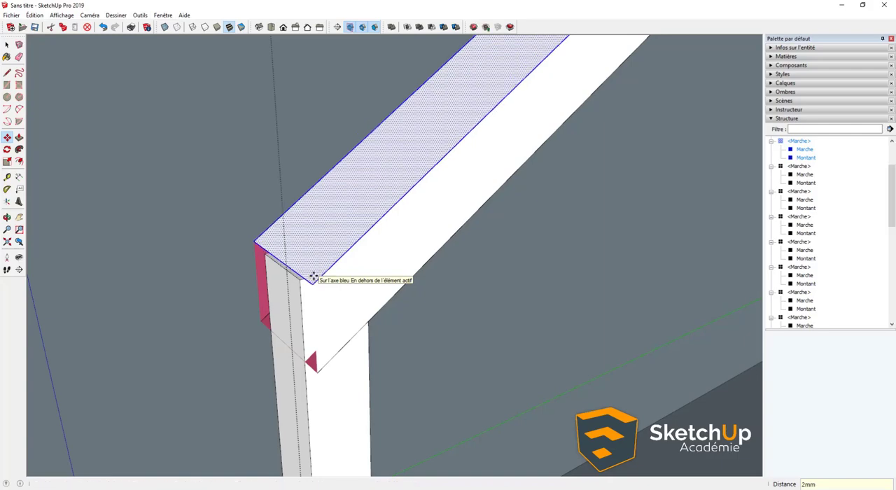
pyautogui.press('space')
pyautogui.press('Escape')
pyautogui.scroll(-4, 315, 282)
pyautogui.scroll(-3, 311, 321)
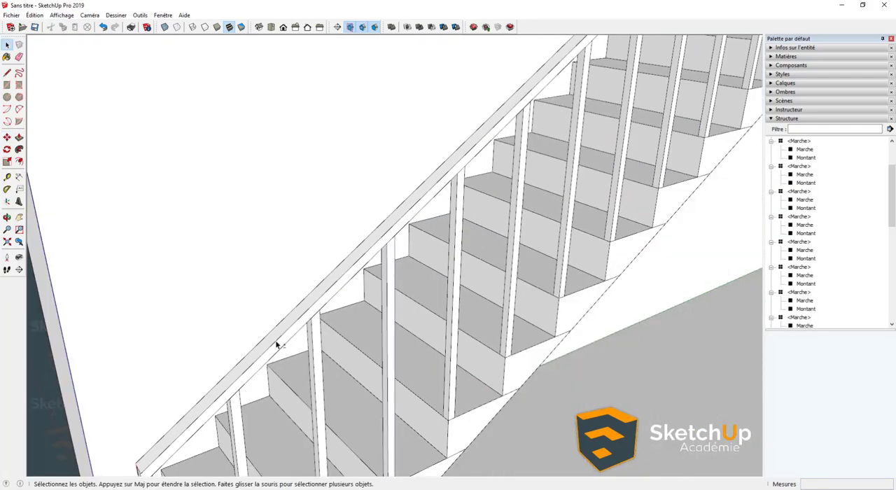
# - Examine the handrail and posts along the whole staircase, from the lowest step to the upper floor
pyautogui.moveTo(276, 340); pyautogui.dragTo(466, 222, button='middle')
pyautogui.scroll(5, 421, 261)
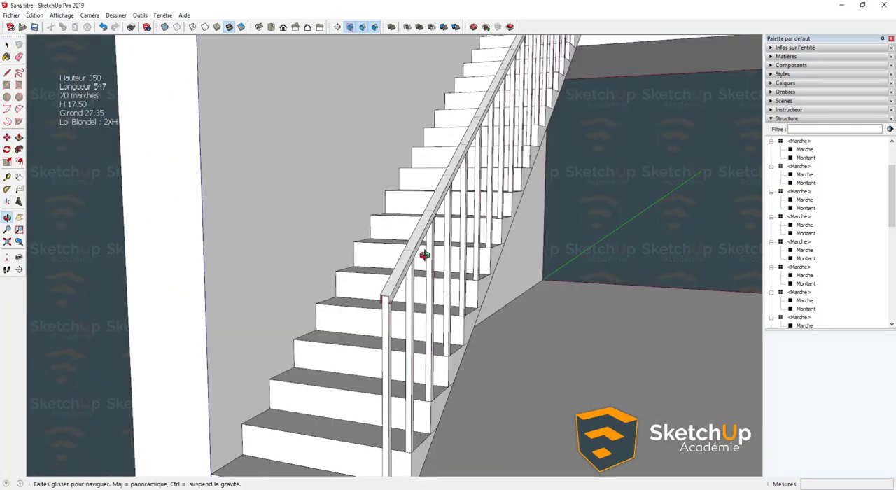
pyautogui.scroll(-8, 300, 296)
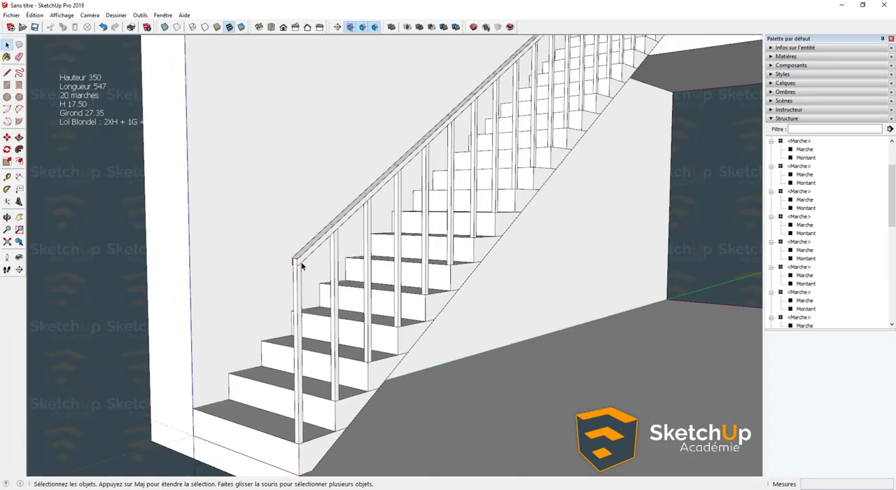
pyautogui.moveTo(300, 262); pyautogui.dragTo(257, 272, button='middle')
pyautogui.scroll(-1, 280, 318)
pyautogui.scroll(3, 280, 320)
pyautogui.scroll(-4, 280, 323)
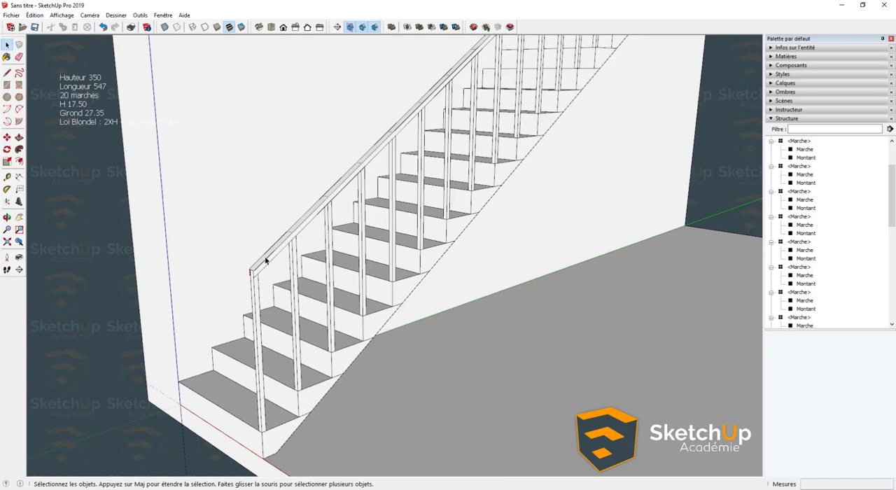
pyautogui.scroll(5, 266, 261)
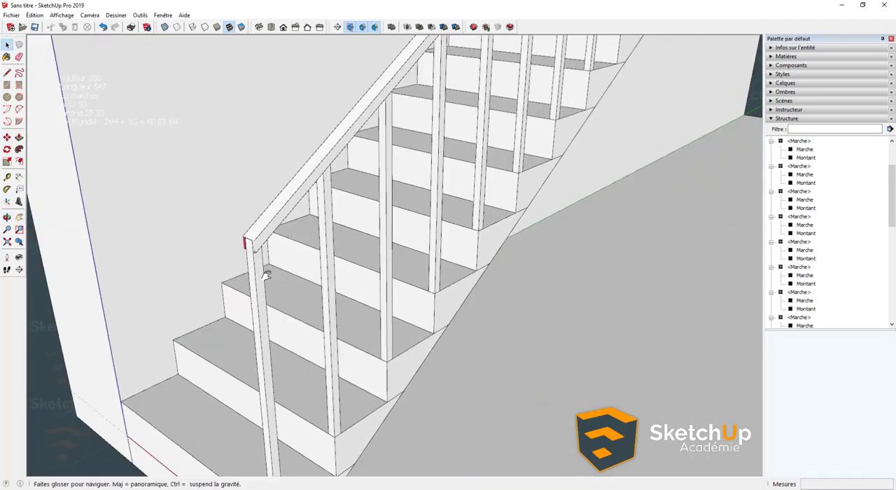
pyautogui.scroll(-7, 266, 275)
pyautogui.moveTo(273, 284); pyautogui.dragTo(168, 319, button='middle')
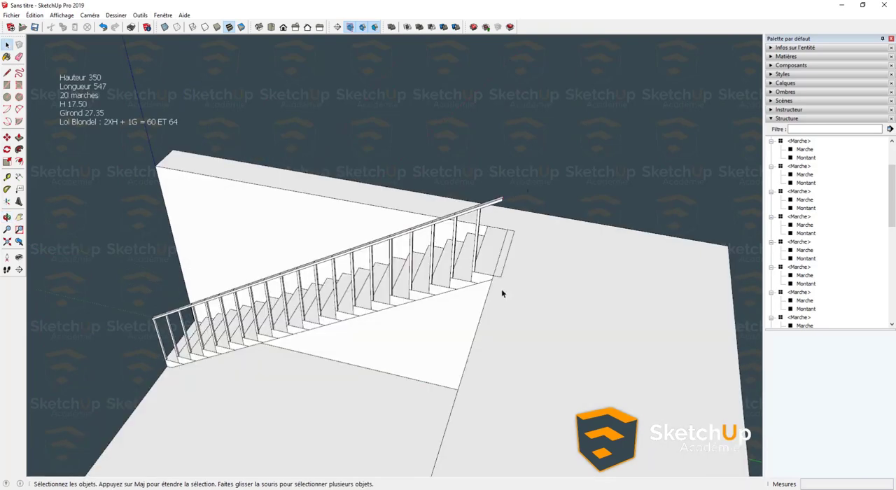
pyautogui.moveTo(195, 357); pyautogui.dragTo(314, 361, button='middle')
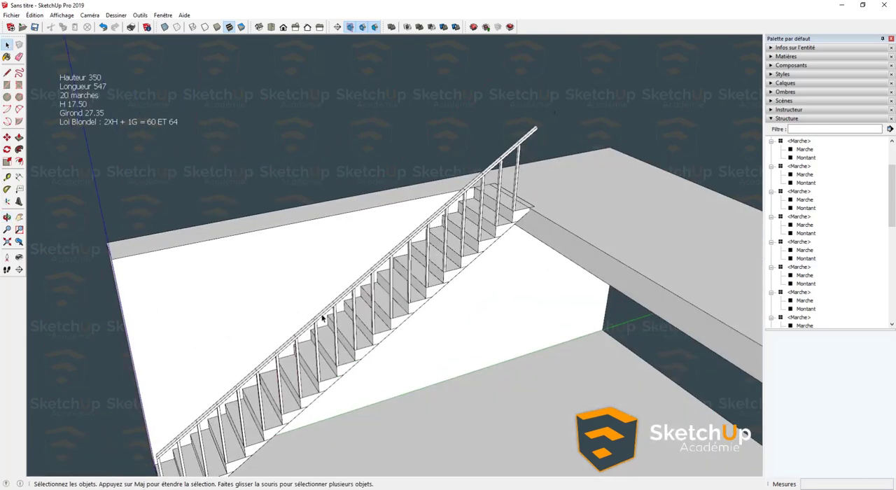
pyautogui.moveTo(323, 319); pyautogui.dragTo(274, 350, button='middle')
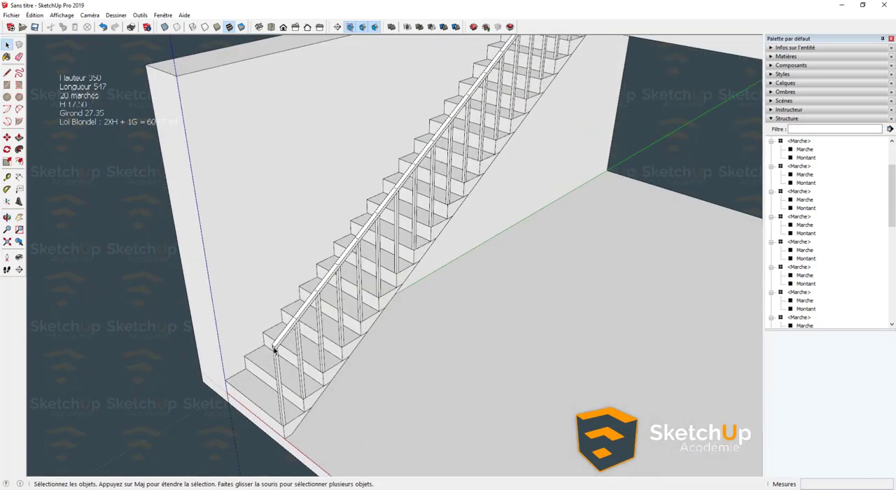
# - Reopen the step component and redraw the lower edge of the handrail's open end to restore its end face
pyautogui.scroll(3, 274, 350)
pyautogui.doubleClick(324, 287)
pyautogui.scroll(6, 325, 283)
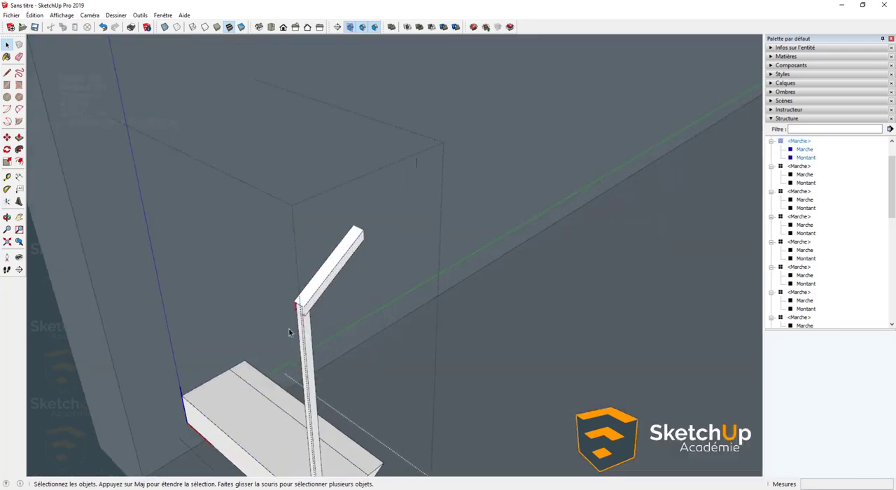
pyautogui.scroll(1, 324, 283)
pyautogui.press('l')
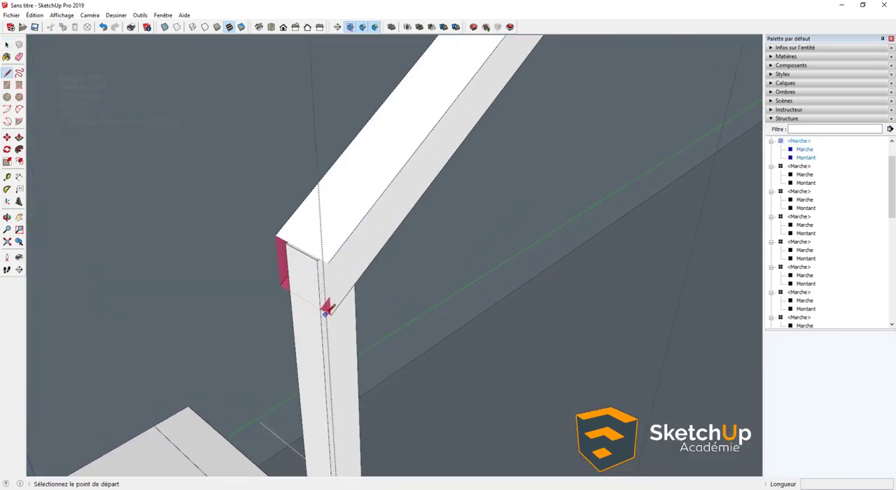
pyautogui.click(330, 316)
pyautogui.click(288, 288)
pyautogui.press('space')
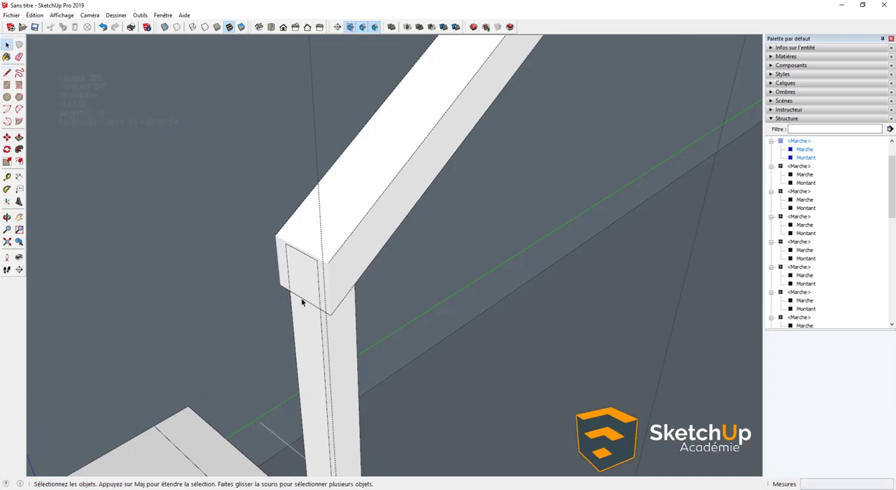
# - Hide the redrawn lower edge of the handrail's end face and exit the component
pyautogui.click(285, 292)
pyautogui.scroll(5, 286, 292)
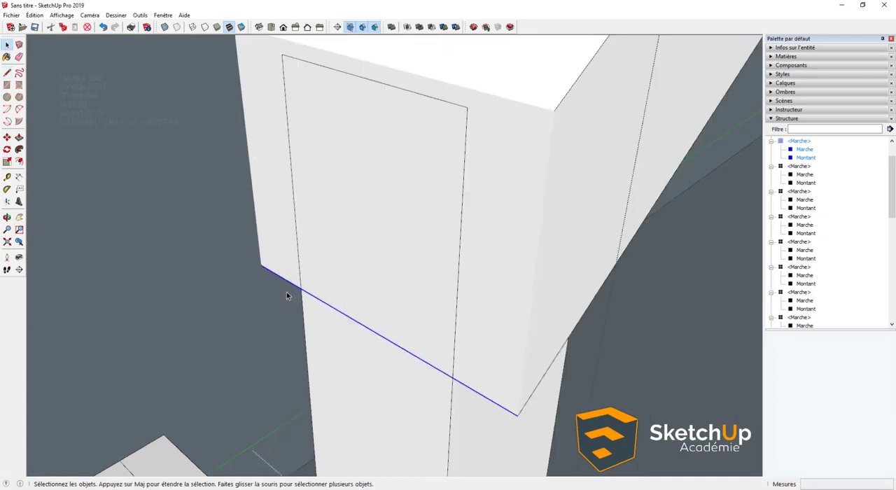
pyautogui.rightClick(288, 284)
pyautogui.click(312, 309)
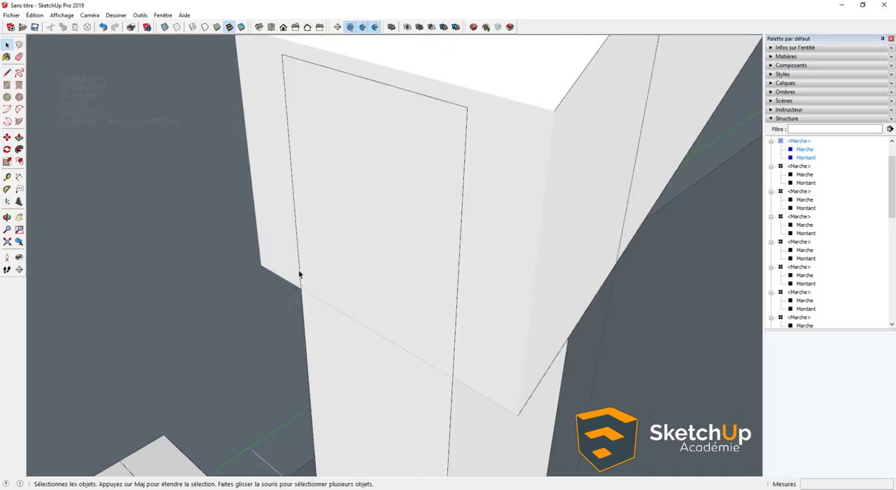
pyautogui.scroll(-5, 297, 270)
pyautogui.scroll(-6, 303, 251)
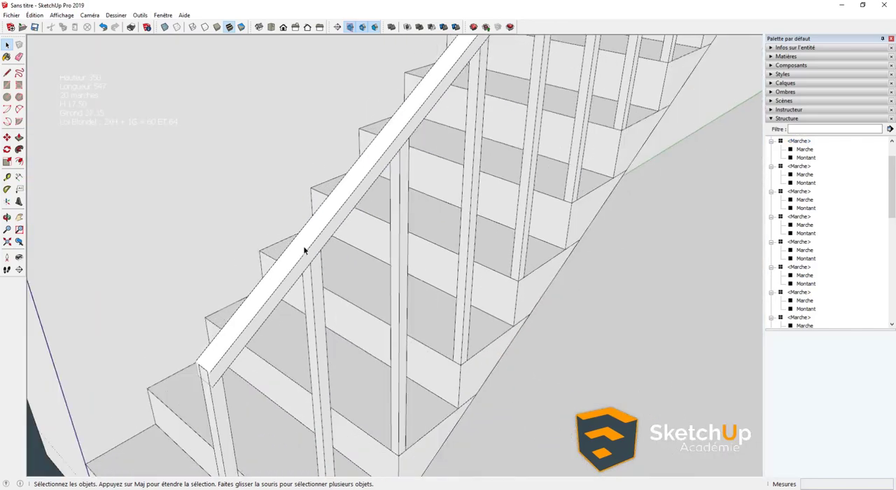
# - Try to move the handrail's lower end face about 0,8 cm outward along the handrail's slope
pyautogui.scroll(3, 210, 380)
pyautogui.scroll(3, 198, 375)
pyautogui.click(203, 370)
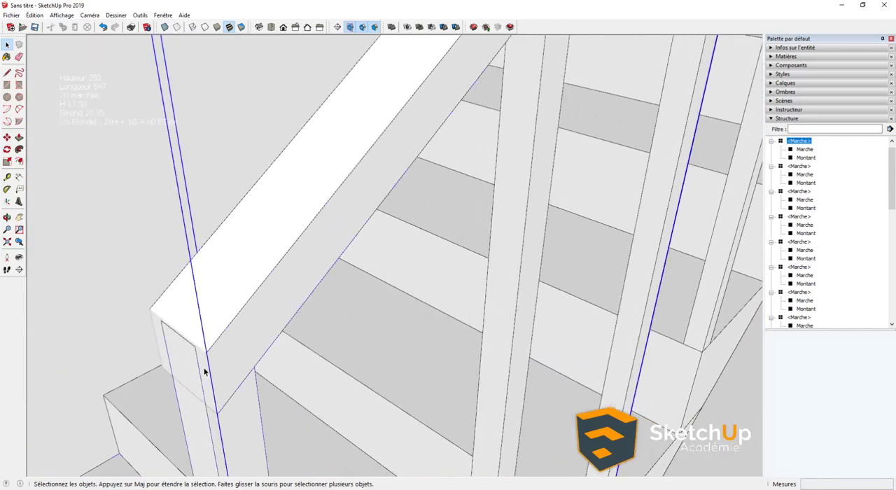
pyautogui.scroll(3, 204, 369)
pyautogui.click(204, 370)
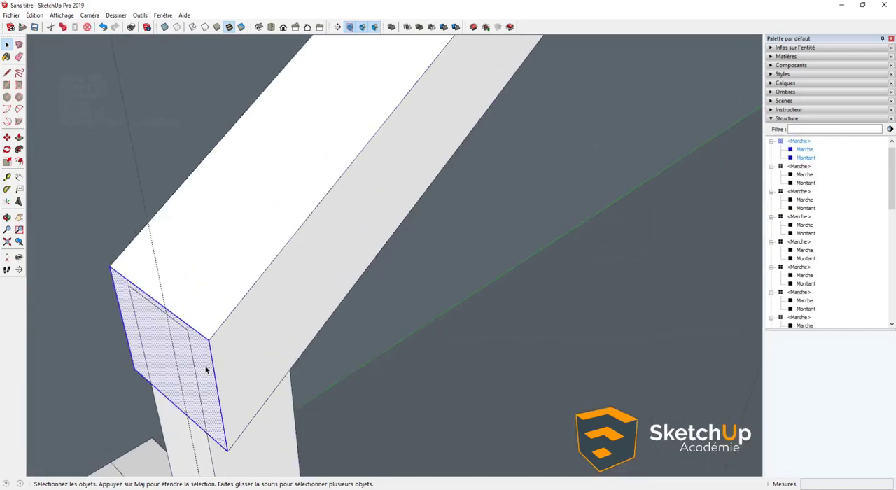
pyautogui.press('m')
pyautogui.click(252, 295)
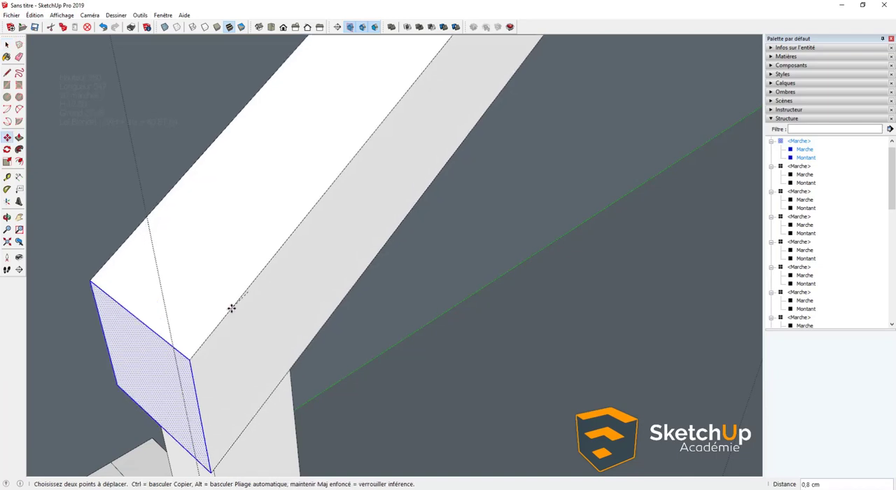
pyautogui.press('space')
pyautogui.press('Escape')
pyautogui.scroll(-5, 243, 341)
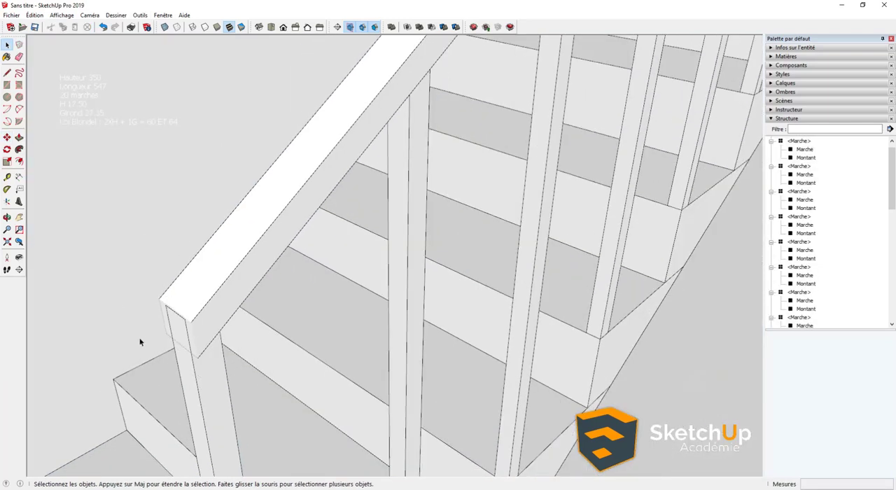
# - Open the step component and group the faces and edges of its handrail segment
pyautogui.moveTo(255, 268); pyautogui.dragTo(423, 163, button='middle')
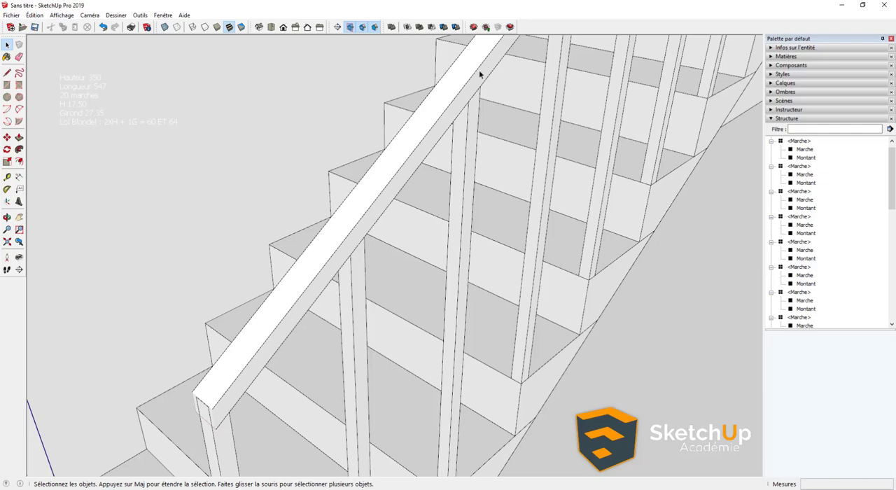
pyautogui.moveTo(462, 89); pyautogui.dragTo(356, 225, button='middle')
pyautogui.moveTo(507, 138); pyautogui.dragTo(290, 245, button='middle')
pyautogui.doubleClick(303, 247)
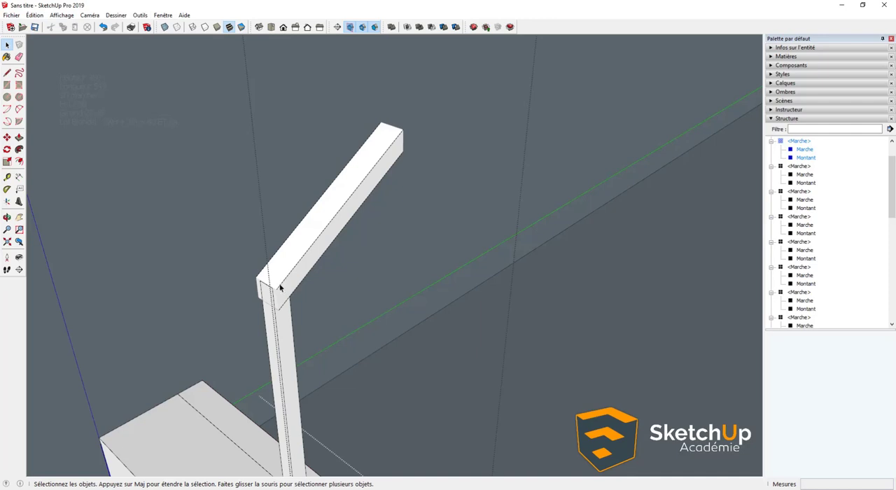
pyautogui.moveTo(280, 287); pyautogui.dragTo(291, 257, button='middle')
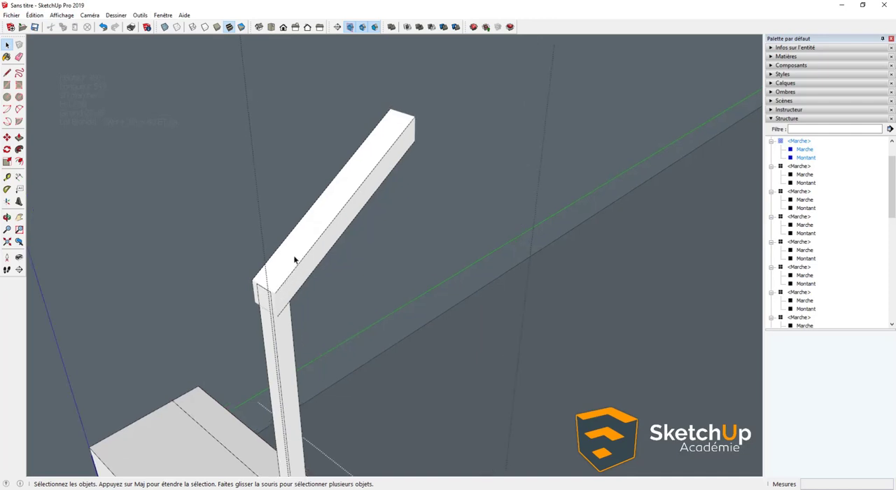
pyautogui.tripleClick(294, 260)
pyautogui.hotkey('ctrl', 'g')
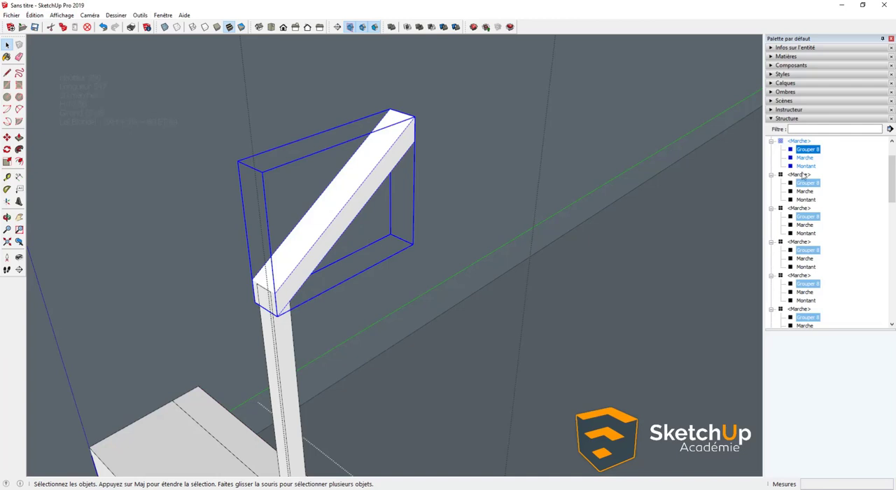
# - Rename the handrail group as Main courante
pyautogui.rightClick(805, 149)
pyautogui.click(830, 309)
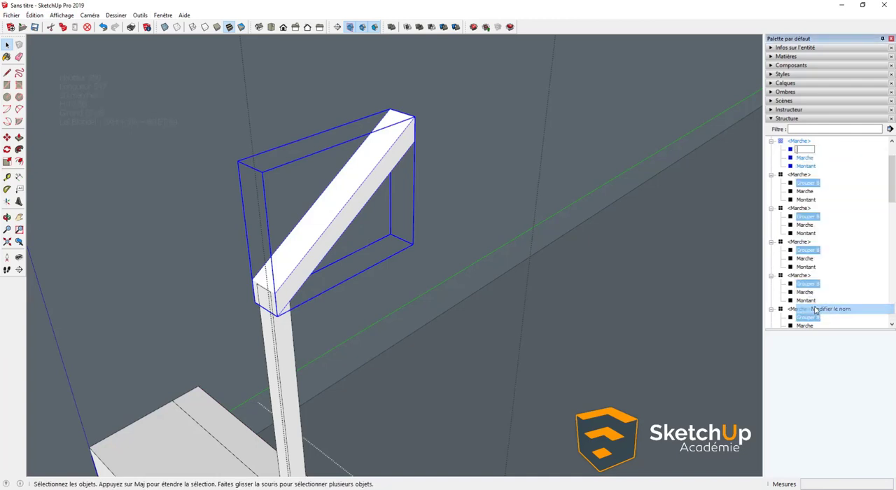
pyautogui.press('capslock')
pyautogui.write('Main')
pyautogui.press('capslock')
pyautogui.write('CO')
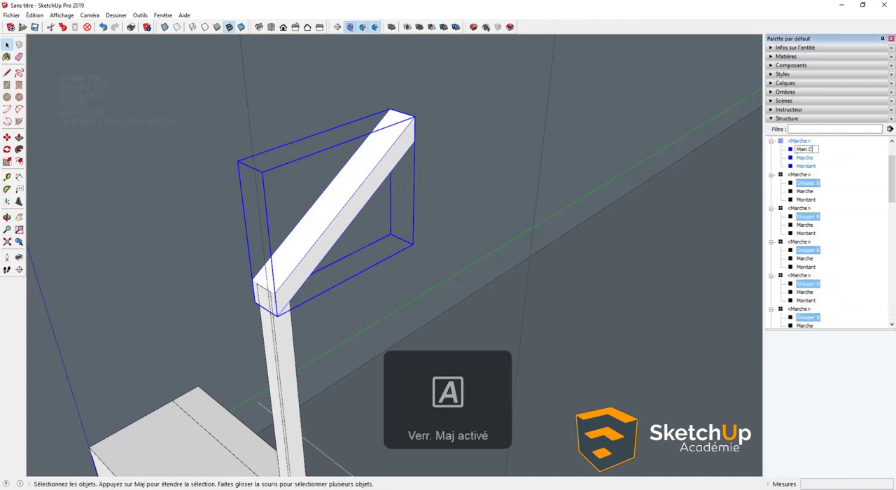
pyautogui.press('BackSpace')
pyautogui.press('BackSpace')
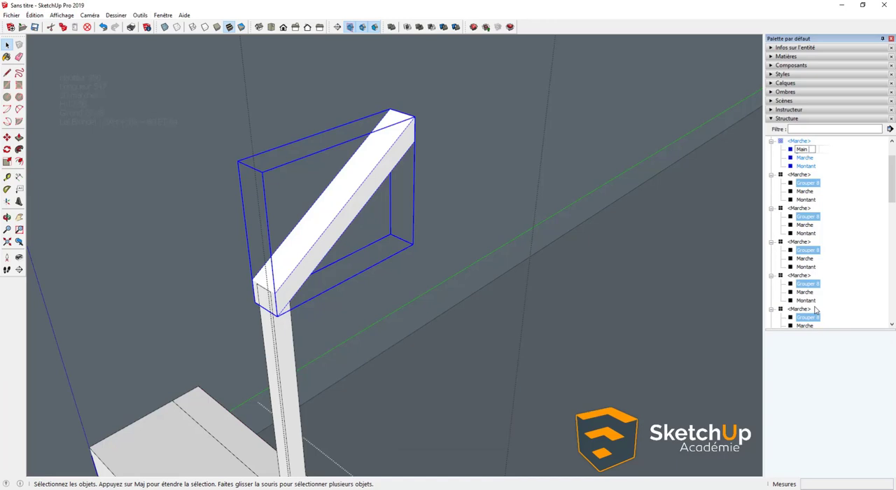
pyautogui.press('capslock')
pyautogui.write('courante')
pyautogui.press('Return')
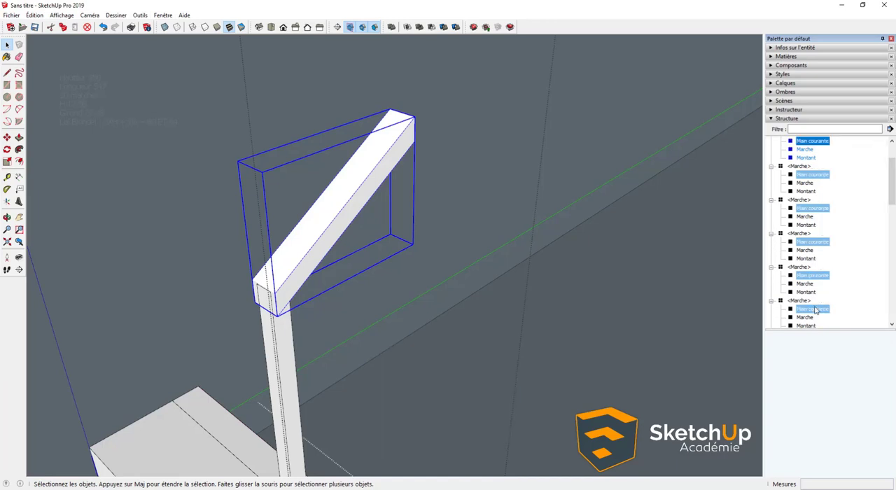
pyautogui.click(416, 301)
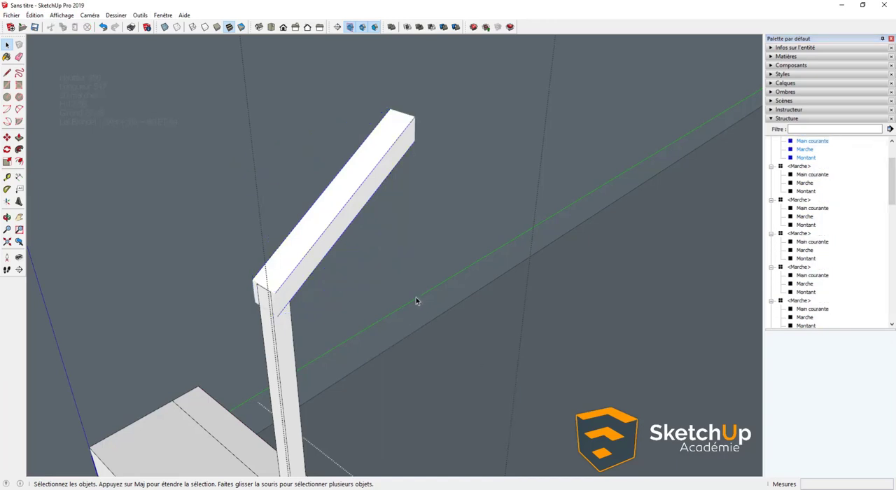
# - Exit the step component and examine the side of the staircase under the treads
pyautogui.moveTo(416, 301); pyautogui.dragTo(276, 254, button='middle')
pyautogui.scroll(5, 280, 256)
pyautogui.scroll(-5, 294, 260)
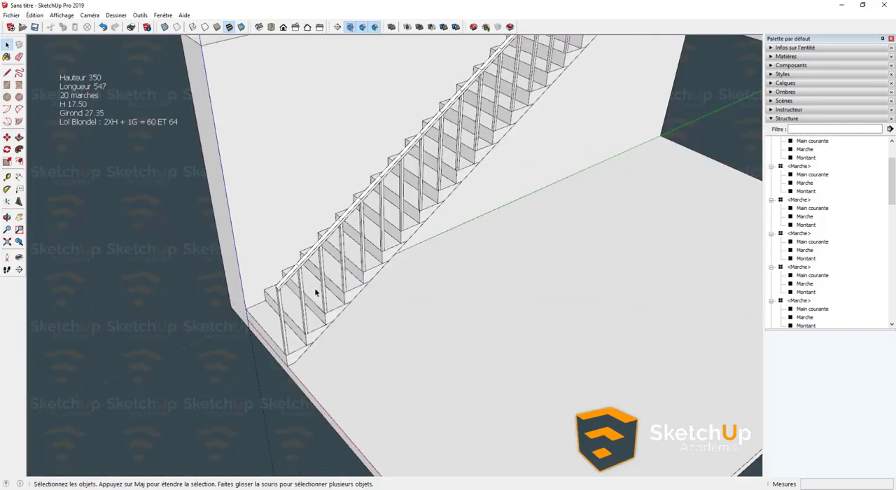
pyautogui.moveTo(315, 292); pyautogui.dragTo(178, 275, button='middle')
pyautogui.scroll(-5, 248, 299)
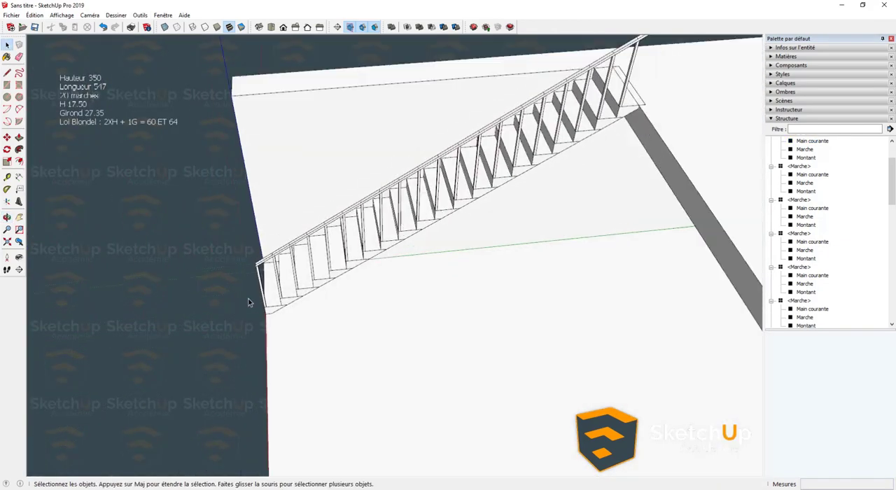
pyautogui.moveTo(248, 299); pyautogui.dragTo(257, 191, button='middle')
pyautogui.scroll(10, 289, 316)
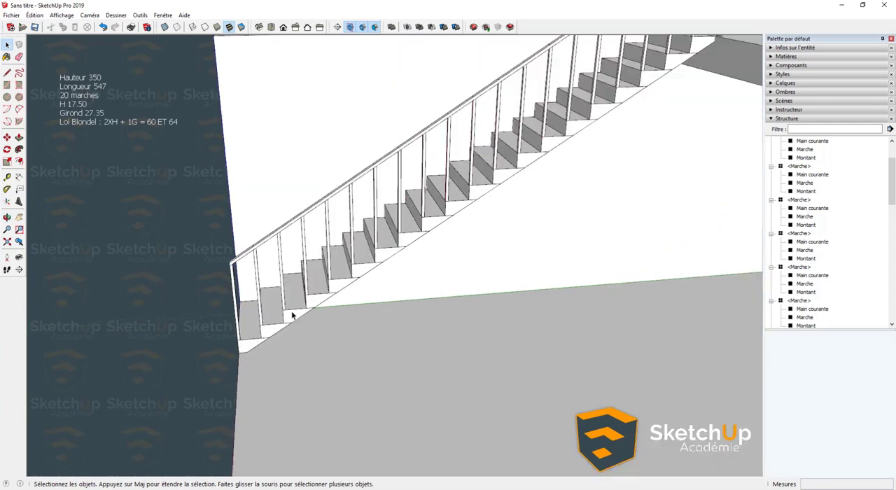
# - Open the Marche group inside the step component, hide the short bottom edge of its side face, and exit
pyautogui.scroll(3, 283, 334)
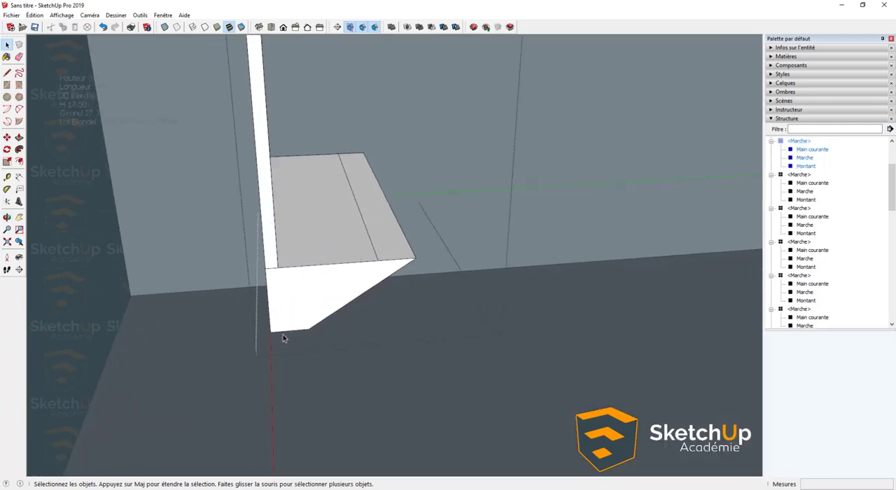
pyautogui.press('e')
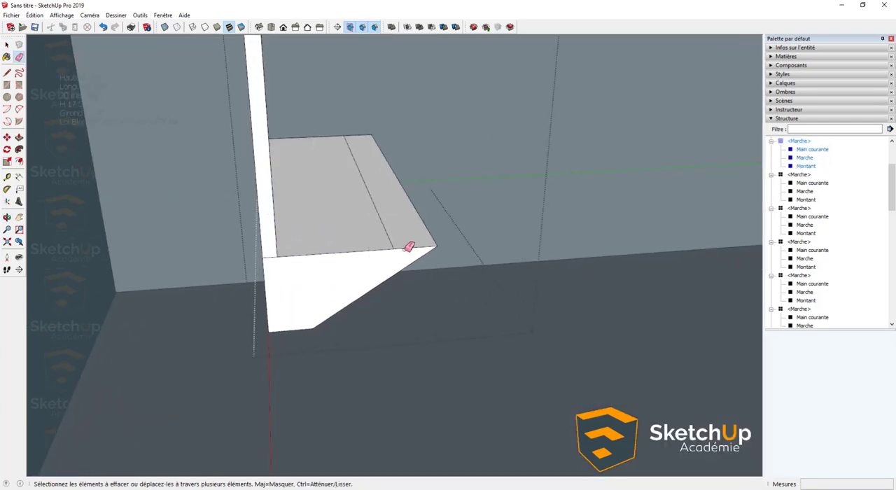
pyautogui.keyDown('shift'); pyautogui.click(409, 243); pyautogui.keyUp('shift')
pyautogui.hotkey('ctrl', 'z')
pyautogui.press('space')
pyautogui.doubleClick(389, 270)
pyautogui.press('e')
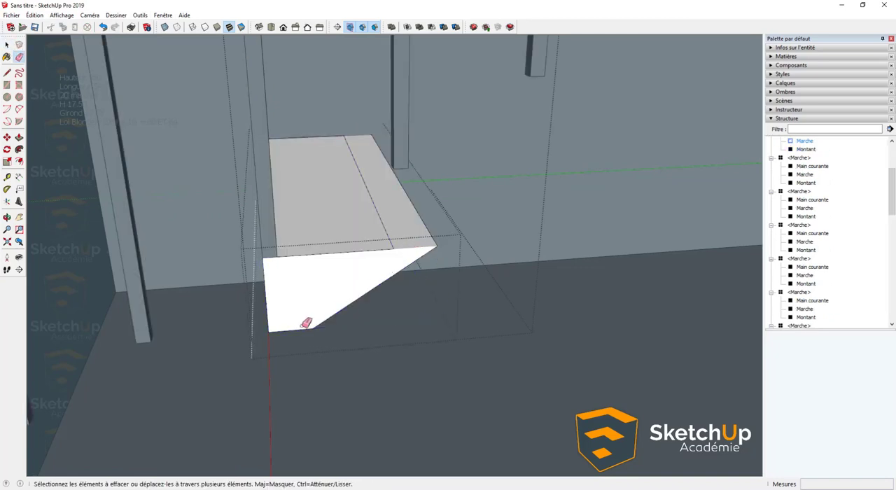
pyautogui.moveTo(305, 323); pyautogui.dragTo(291, 312, button='middle')
pyautogui.press('space')
pyautogui.press('Escape')
pyautogui.press('Escape')
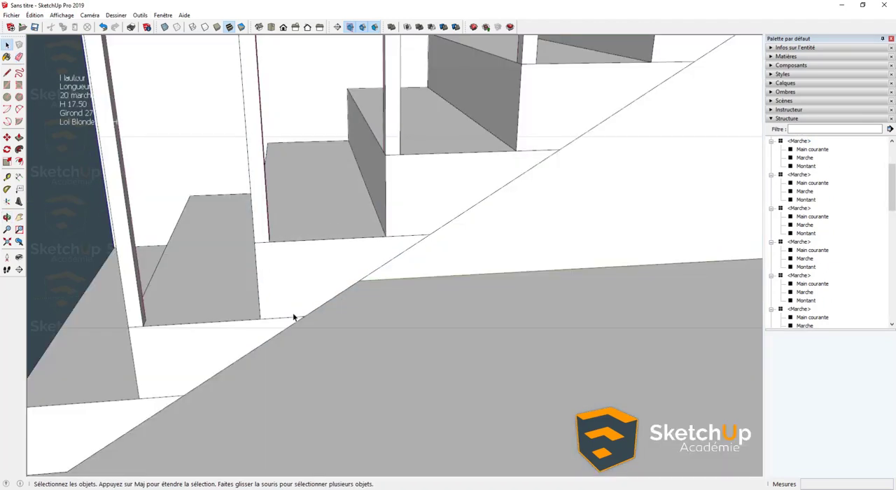
# - Reopen the Marche group in a step, hide the remaining edge at the base of its side face from below, and exit
pyautogui.doubleClick(399, 226)
pyautogui.press('e')
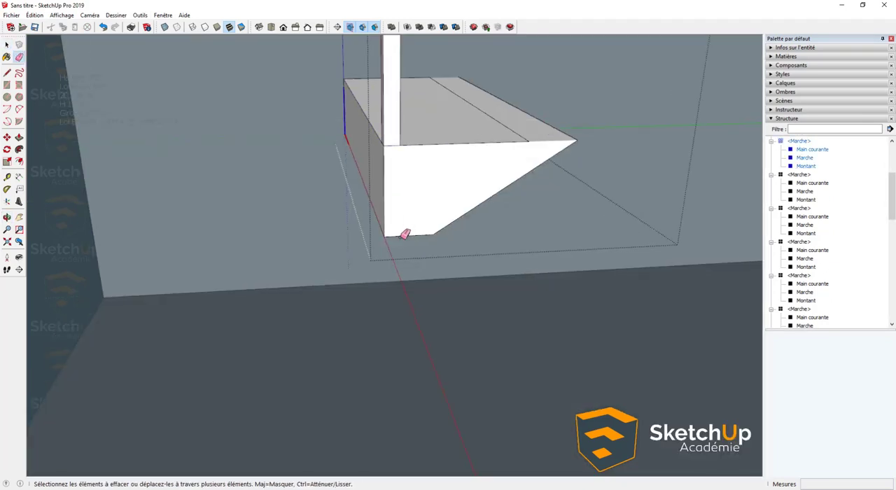
pyautogui.click(405, 234)
pyautogui.hotkey('ctrl', 'z')
pyautogui.press('space')
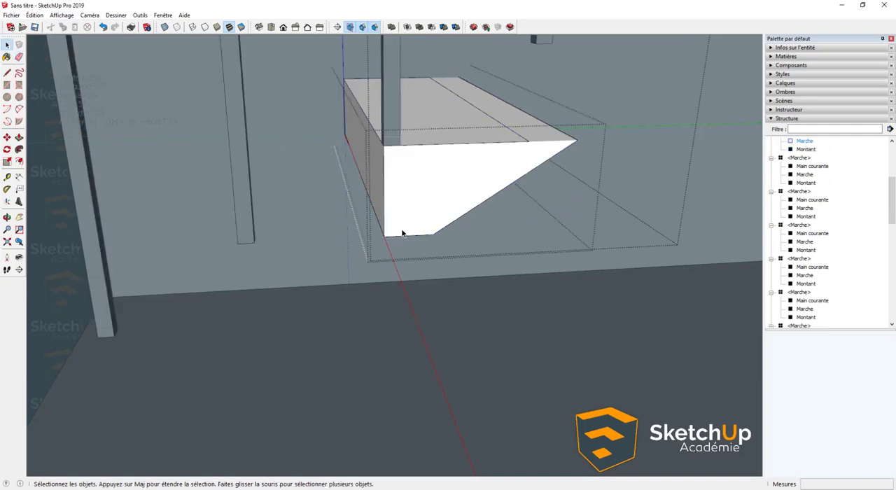
pyautogui.moveTo(402, 233); pyautogui.dragTo(375, 123, button='middle')
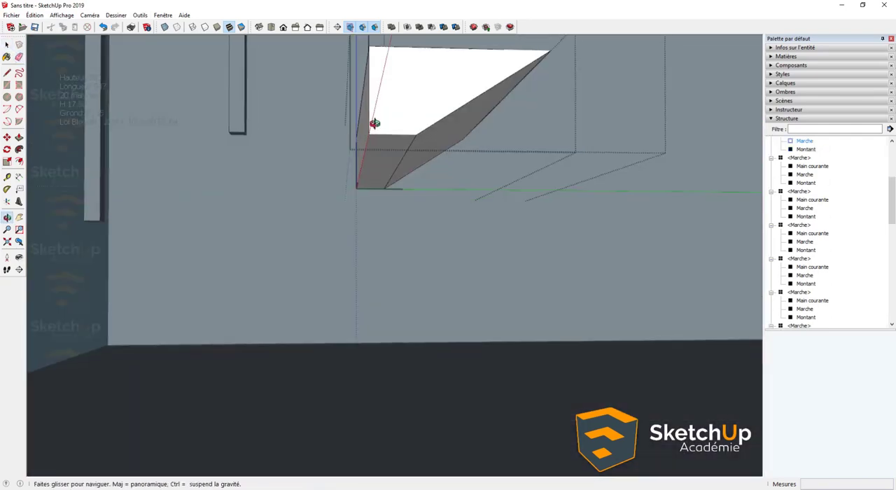
pyautogui.press('e')
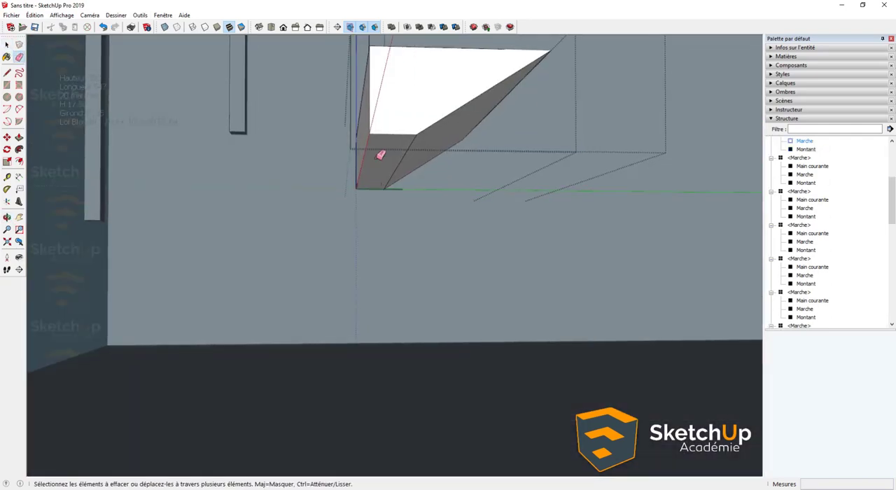
pyautogui.moveTo(381, 155); pyautogui.dragTo(482, 308, button='middle')
pyautogui.press('space')
pyautogui.click(404, 276)
pyautogui.click(404, 276)
# - Examine the joints between the steps along the side of the whole staircase
pyautogui.scroll(-5, 404, 273)
pyautogui.moveTo(435, 256); pyautogui.dragTo(361, 367, button='middle')
pyautogui.scroll(3, 389, 342)
pyautogui.scroll(-3, 389, 342)
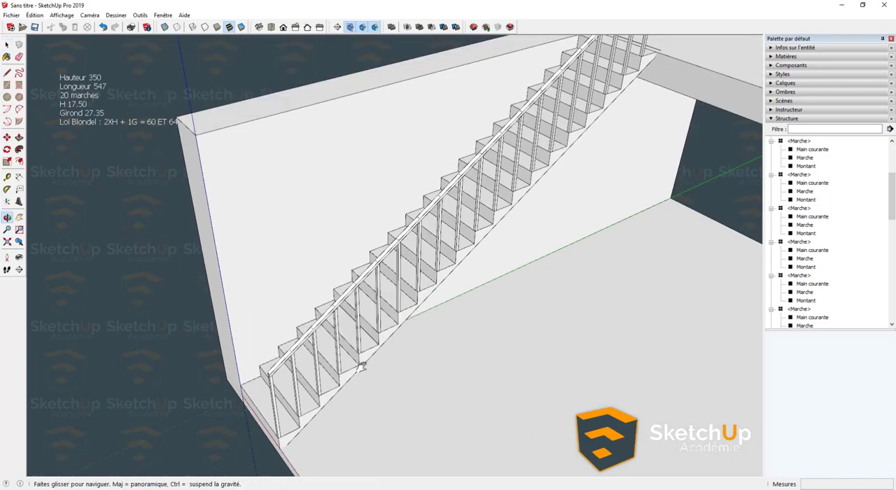
pyautogui.moveTo(362, 367); pyautogui.dragTo(362, 367)
pyautogui.scroll(-2, 318, 393)
pyautogui.keyDown('shift'); pyautogui.moveTo(361, 367); pyautogui.dragTo(341, 348, button='middle'); pyautogui.keyUp('shift')
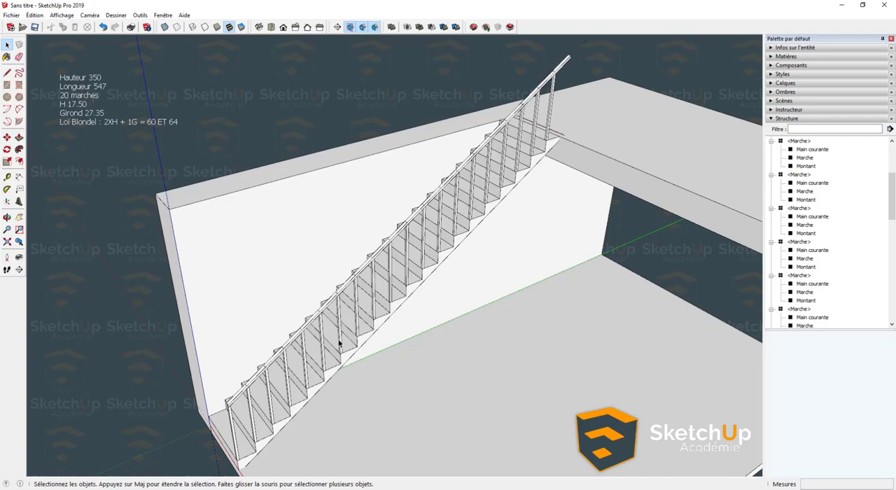
# - Open a step component and delete the stray short vertical edge floating above the handrail
pyautogui.scroll(3, 329, 347)
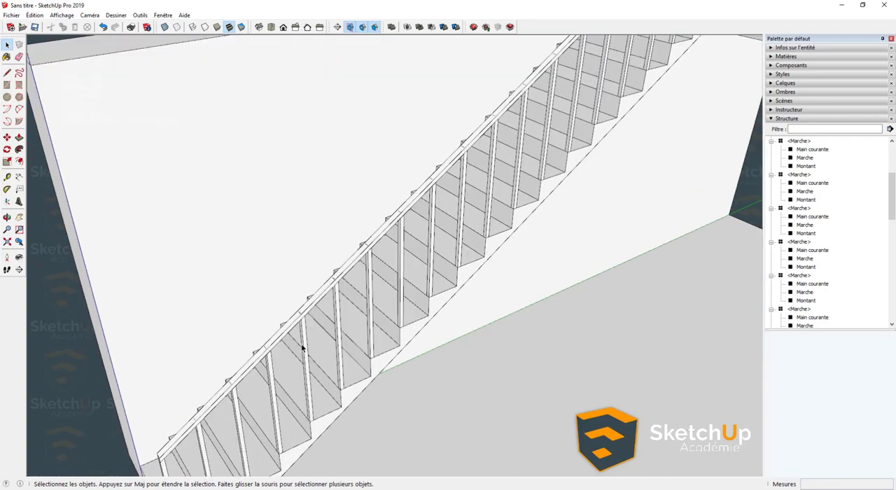
pyautogui.doubleClick(302, 348)
pyautogui.moveTo(376, 376); pyautogui.dragTo(353, 317, button='middle')
pyautogui.click(369, 238)
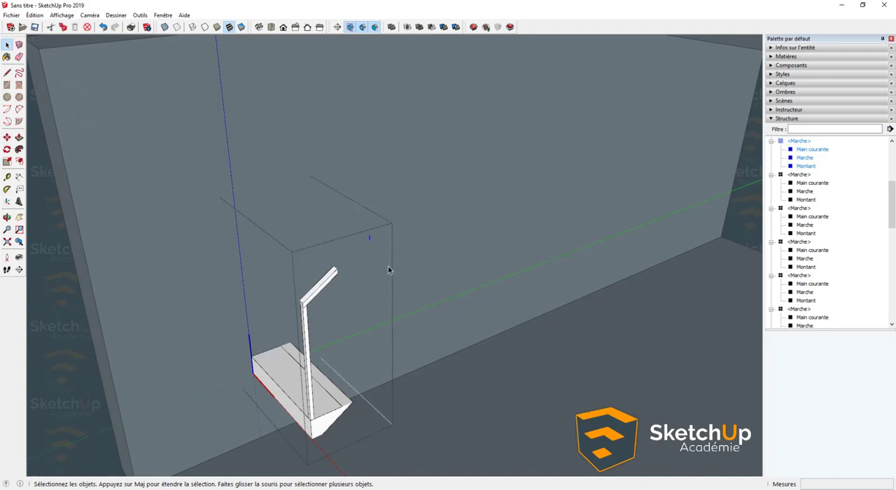
pyautogui.press('Delete')
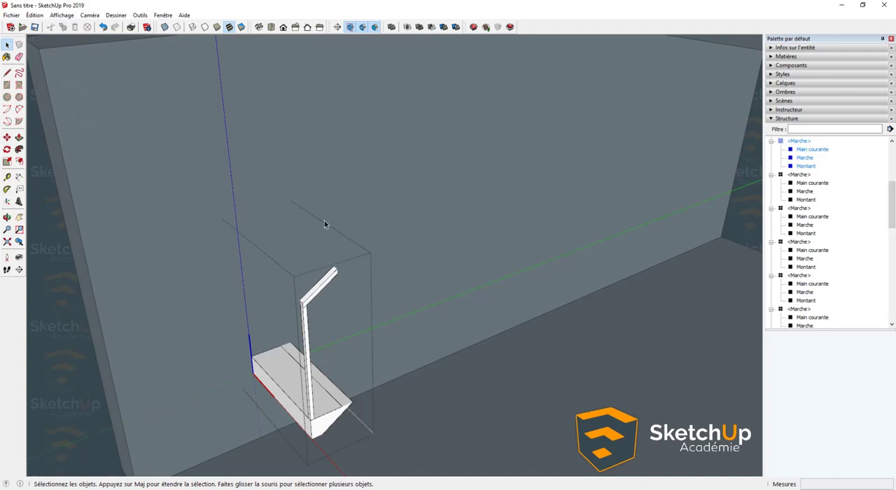
# - Switch off the hiding of similar components during component editing and exit the step component
pyautogui.click(62, 14)
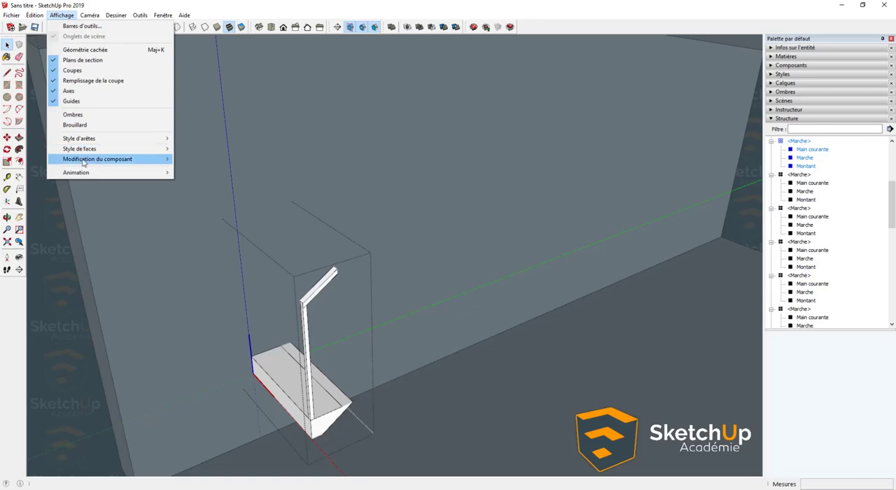
pyautogui.moveTo(105, 159)
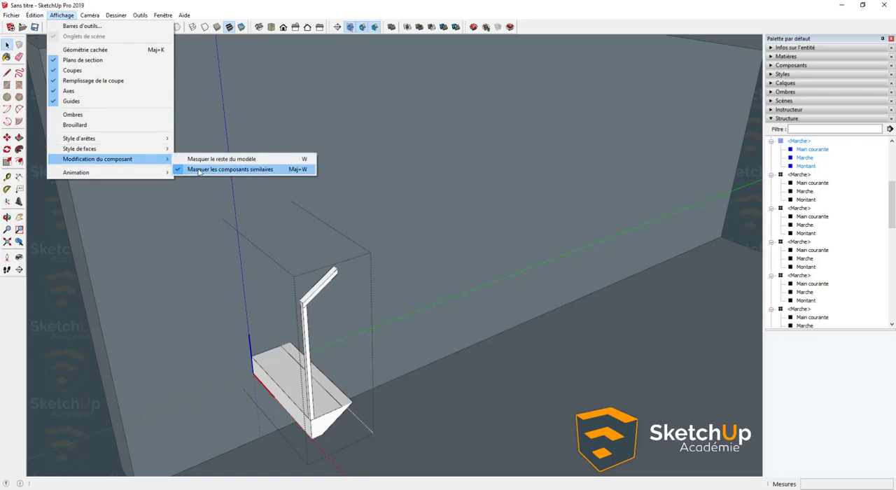
pyautogui.click(198, 169)
pyautogui.moveTo(330, 368); pyautogui.dragTo(209, 341, button='middle')
pyautogui.press('Escape')
# - Examine the complete staircase with its posts, handrail and landing from several angles
pyautogui.moveTo(218, 382); pyautogui.dragTo(384, 297, button='middle')
pyautogui.scroll(-4, 309, 329)
pyautogui.scroll(-3, 336, 334)
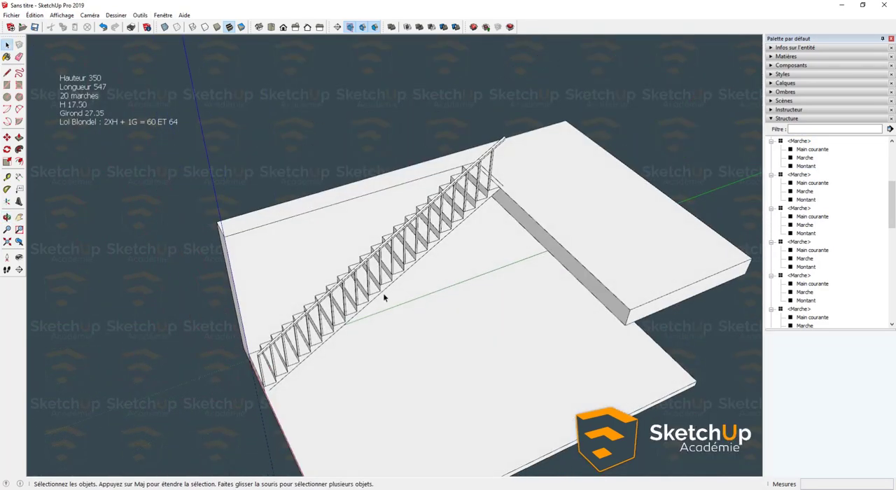
pyautogui.moveTo(464, 267); pyautogui.dragTo(423, 256, button='middle')
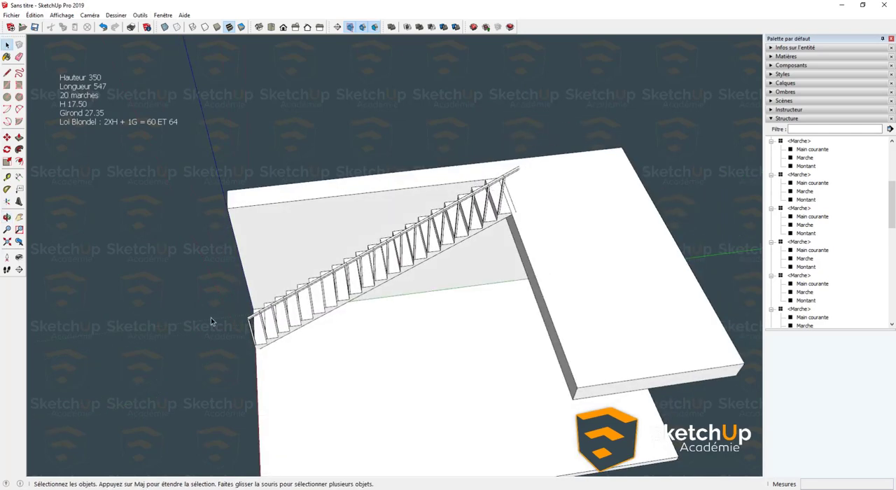
pyautogui.moveTo(375, 316)
pyautogui.mouseDown(button='middle')
pyautogui.moveTo(464, 287)
pyautogui.moveTo(368, 331)
pyautogui.mouseUp(button='middle')
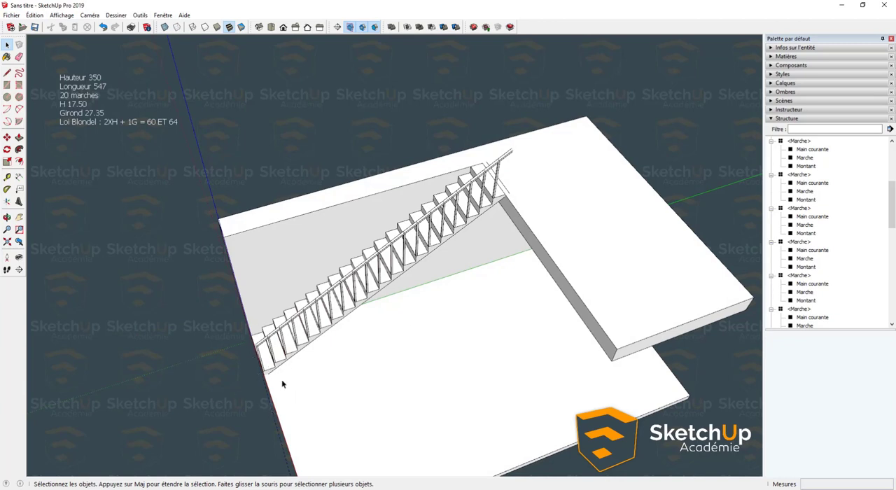
pyautogui.moveTo(283, 383); pyautogui.dragTo(250, 360, button='middle')
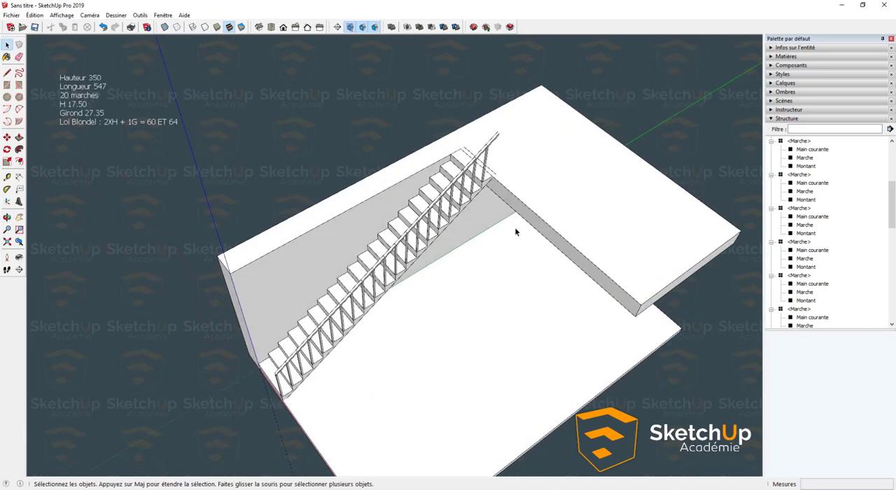
pyautogui.moveTo(392, 340); pyautogui.dragTo(378, 329, button='middle')
pyautogui.moveTo(479, 246); pyautogui.dragTo(306, 358, button='middle')
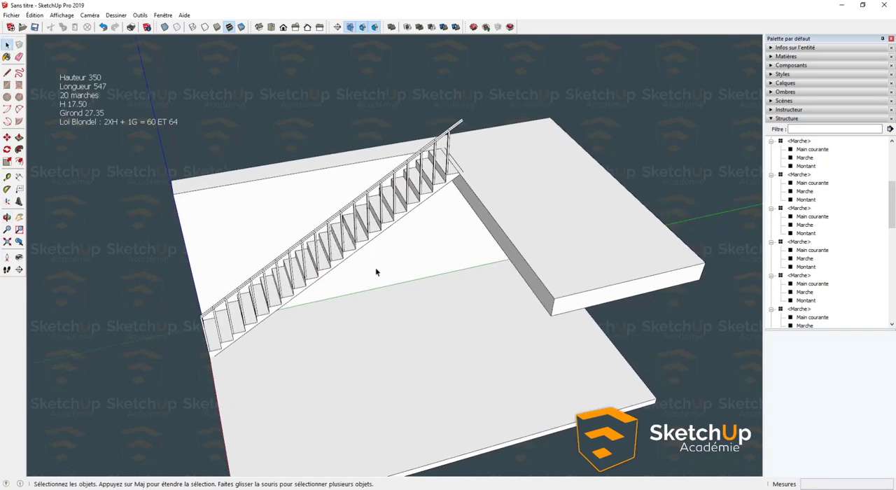
pyautogui.moveTo(376, 272); pyautogui.dragTo(288, 240, button='middle')
# - Group all the step components of the staircase together
pyautogui.moveTo(145, 76); pyautogui.dragTo(498, 398)
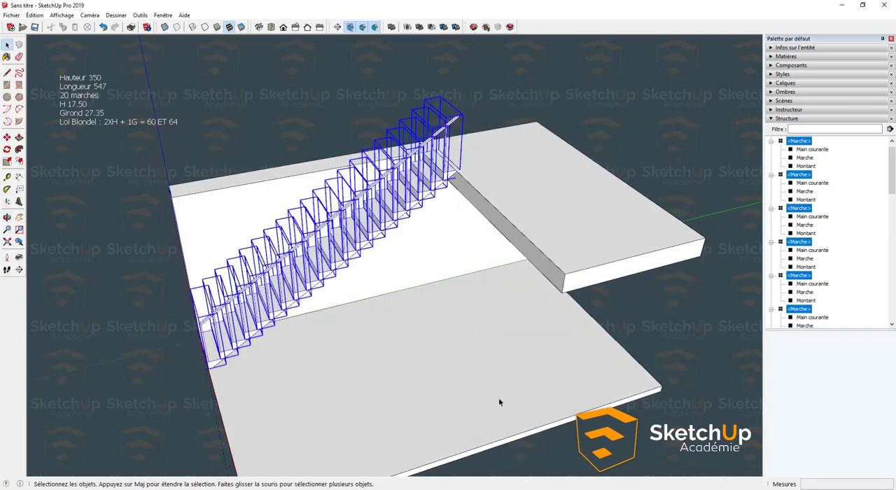
pyautogui.rightClick(313, 256)
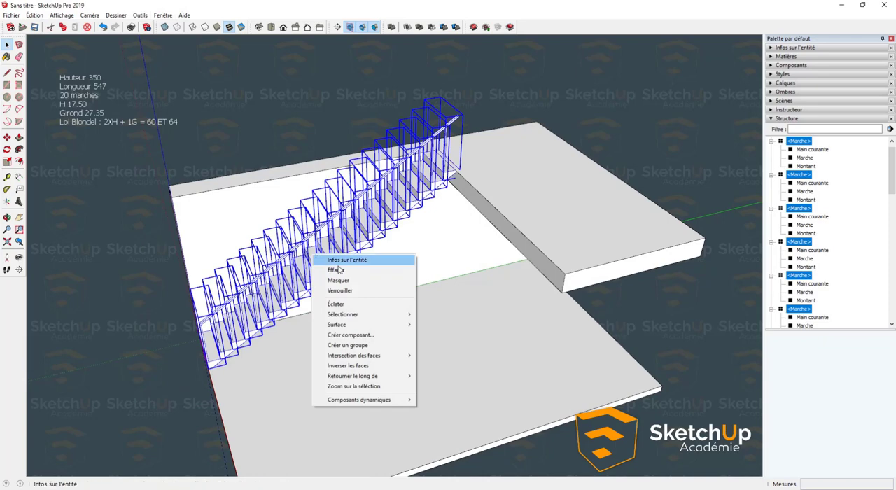
pyautogui.click(355, 345)
pyautogui.click(268, 129)
pyautogui.moveTo(256, 200); pyautogui.dragTo(259, 283, button='middle')
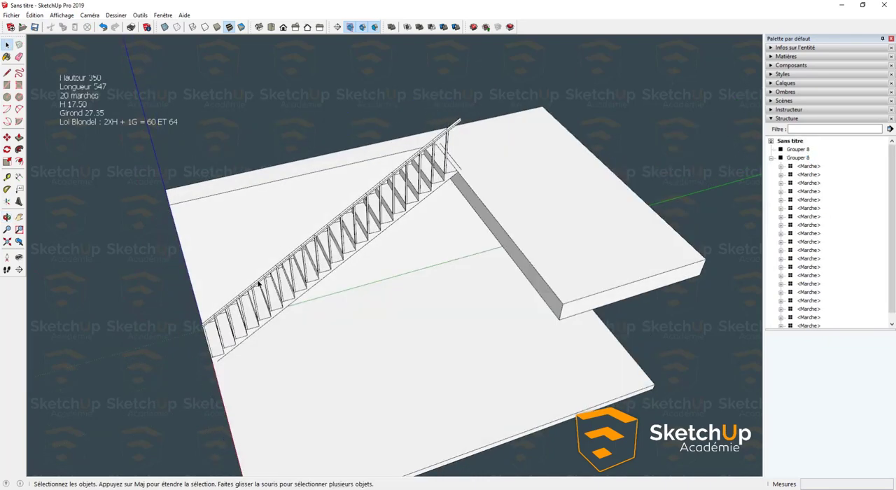
# - Open the Extension Warehouse and search it for "truebend"
pyautogui.click(161, 16)
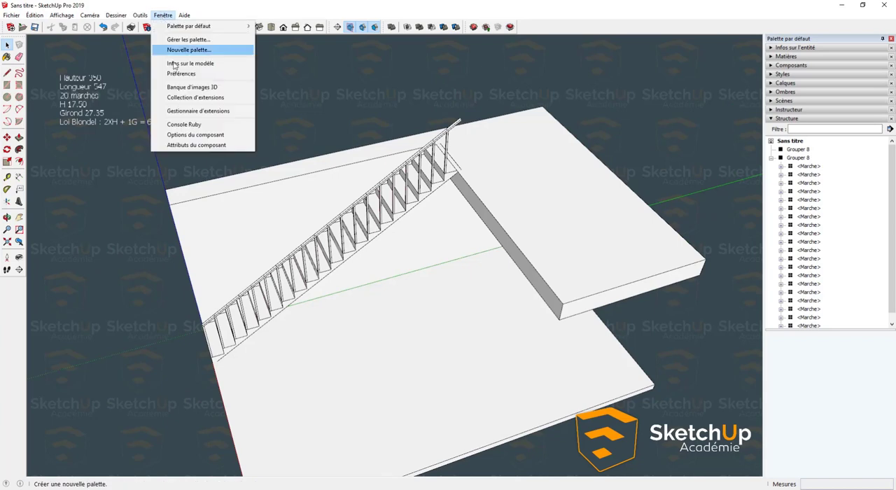
pyautogui.click(210, 98)
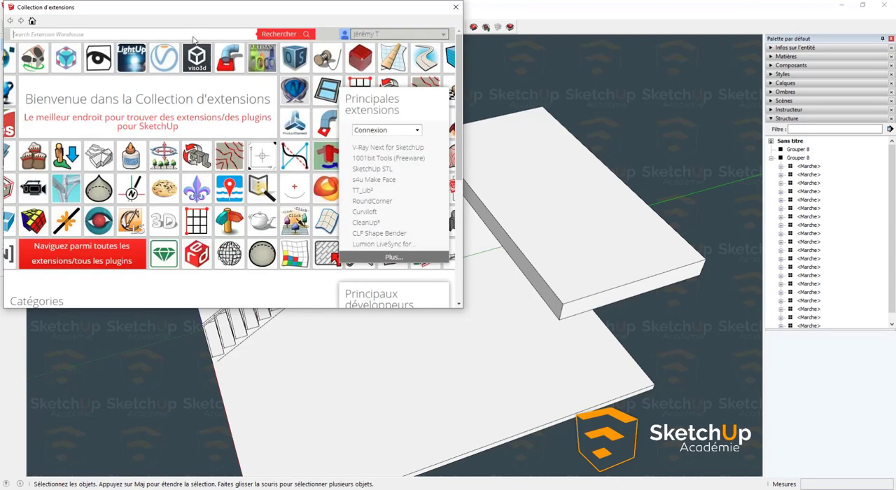
pyautogui.click(194, 35)
pyautogui.write('truebend')
pyautogui.press('Return')
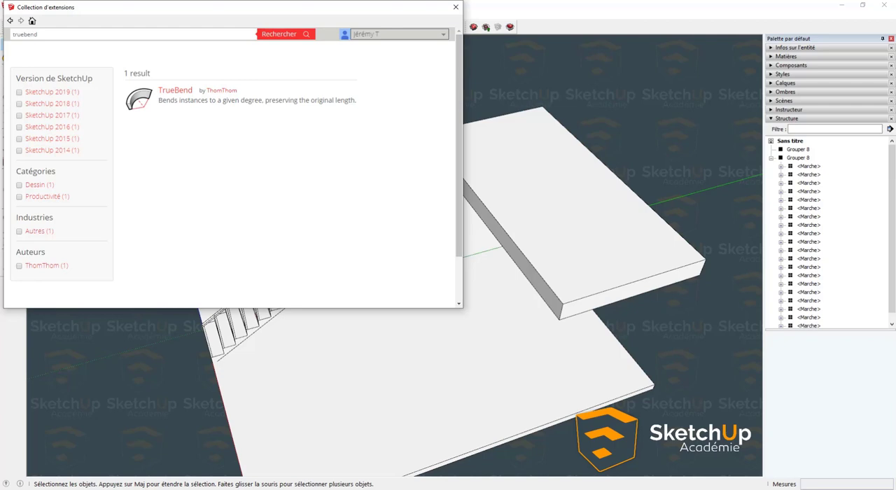
# - Search the Extension Warehouse for "library" and check the TT_Lib² extension's page, returning to the results
pyautogui.doubleClick(59, 36)
pyautogui.press('BackSpace')
pyautogui.write('library')
pyautogui.press('Return')
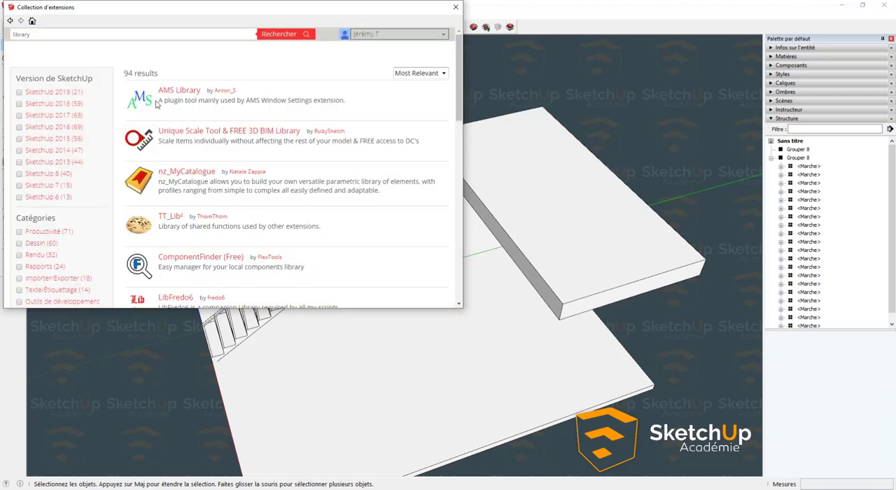
pyautogui.scroll(-4, 158, 105)
pyautogui.scroll(1, 147, 80)
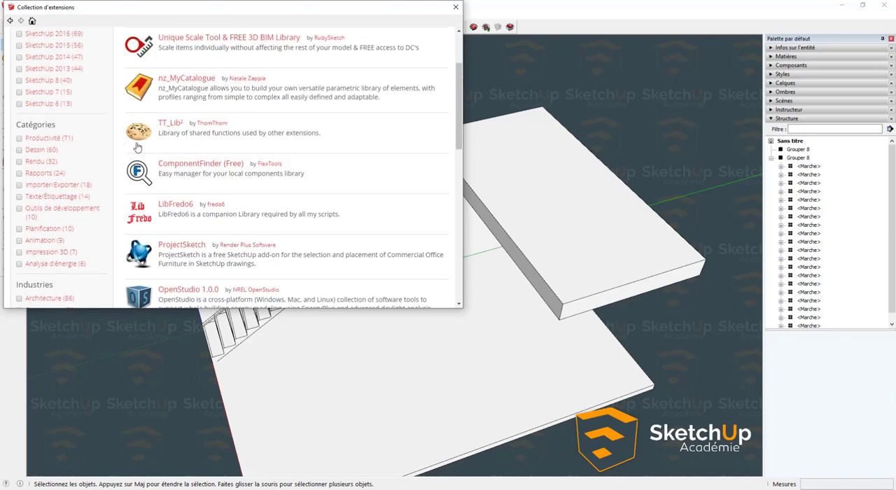
pyautogui.click(165, 124)
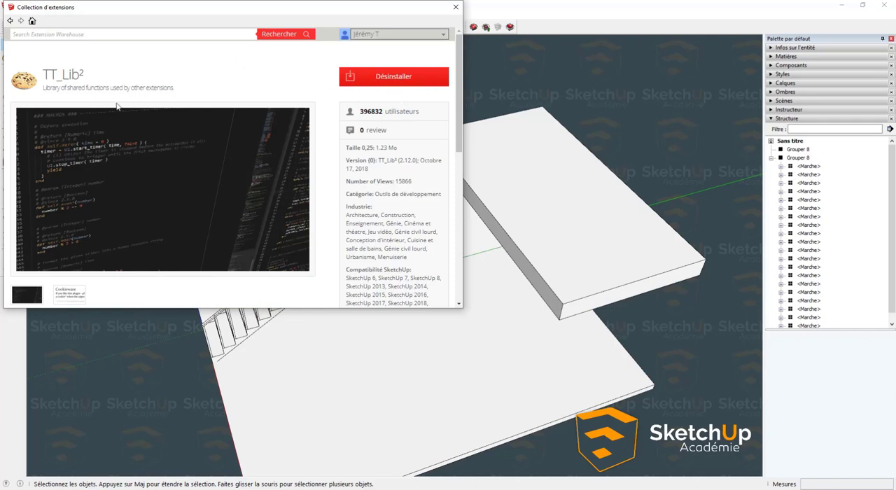
pyautogui.click(10, 21)
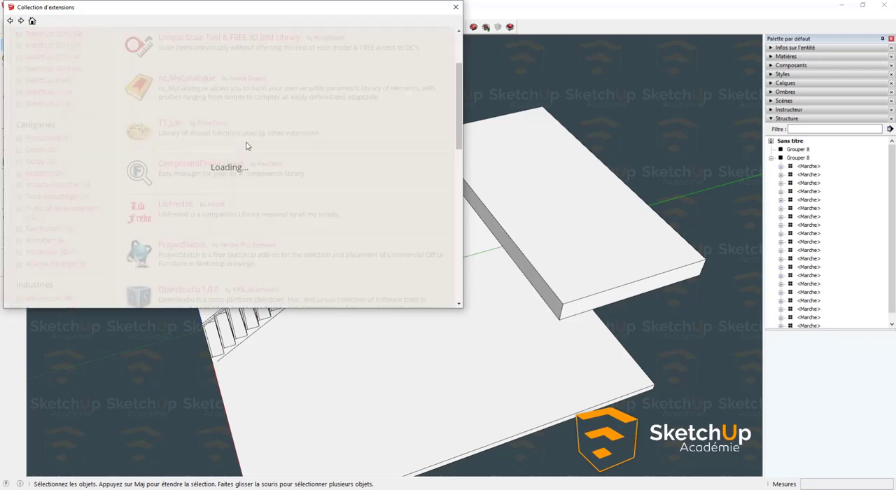
# - Install the TrueBend extension, allow its file system access, close the warehouse and move its toolbar clear of the staircase notes
pyautogui.click(168, 93)
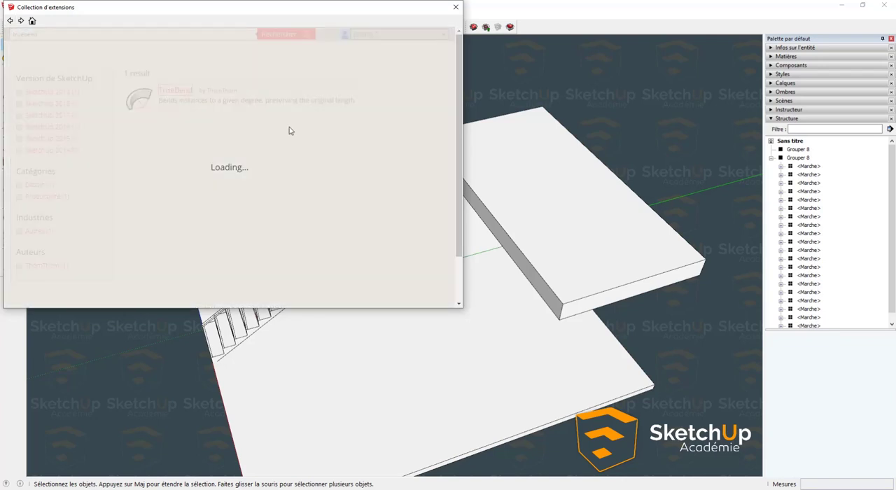
pyautogui.click(404, 83)
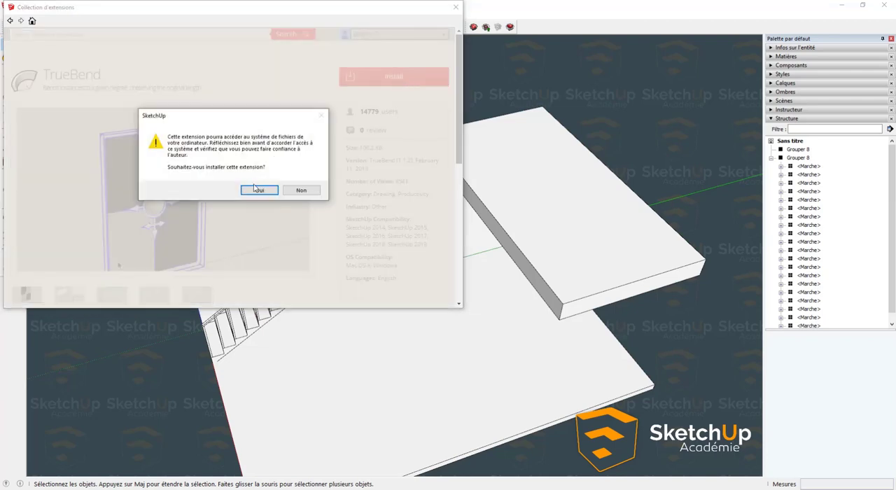
pyautogui.click(257, 189)
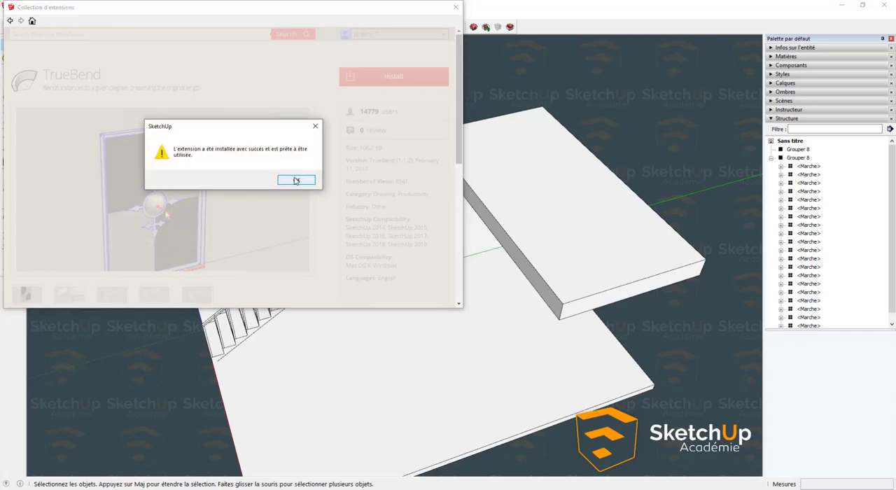
pyautogui.click(296, 181)
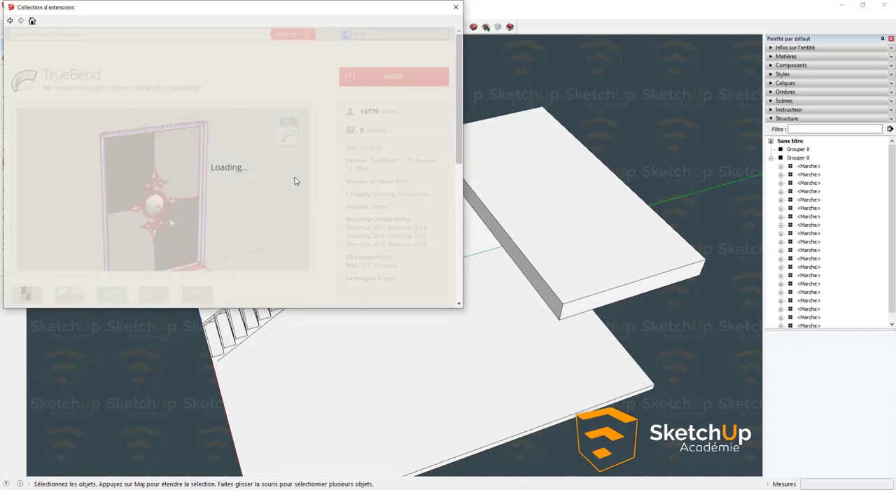
pyautogui.click(455, 8)
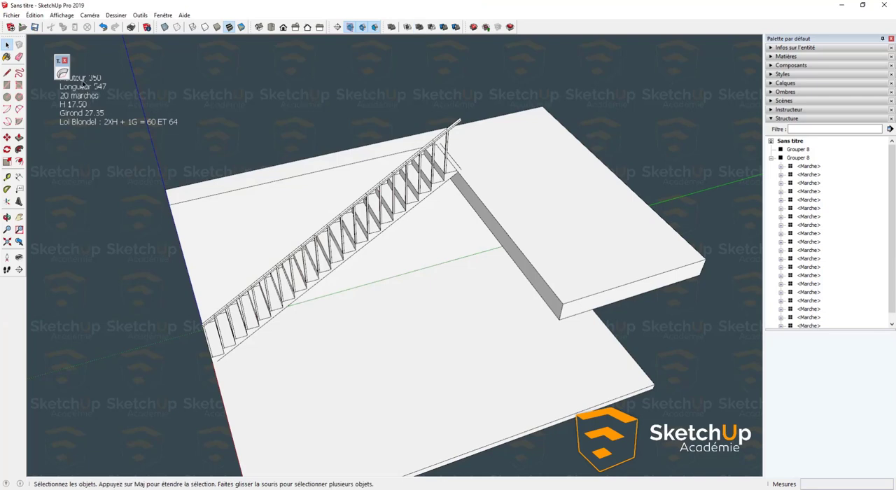
pyautogui.moveTo(62, 59); pyautogui.dragTo(171, 49)
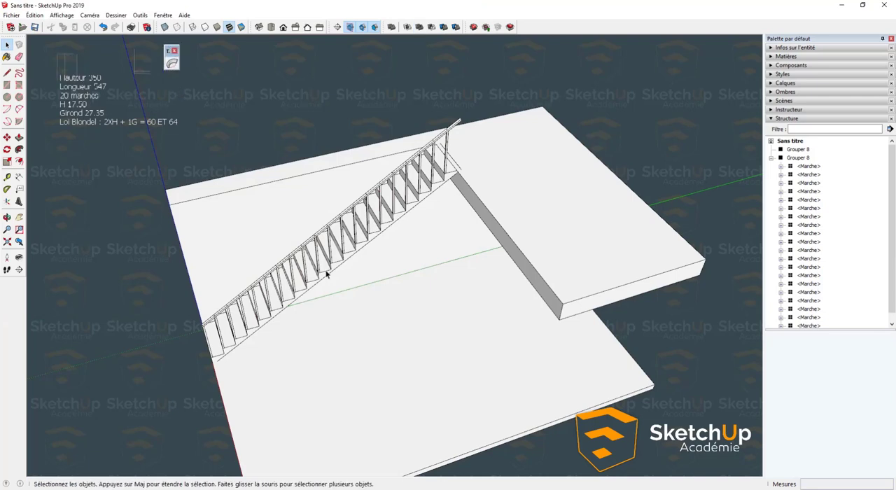
# - Start TrueBend on the staircase group and examine where its bend handle and ground grid sit, without bending anything
pyautogui.click(323, 273)
pyautogui.click(171, 63)
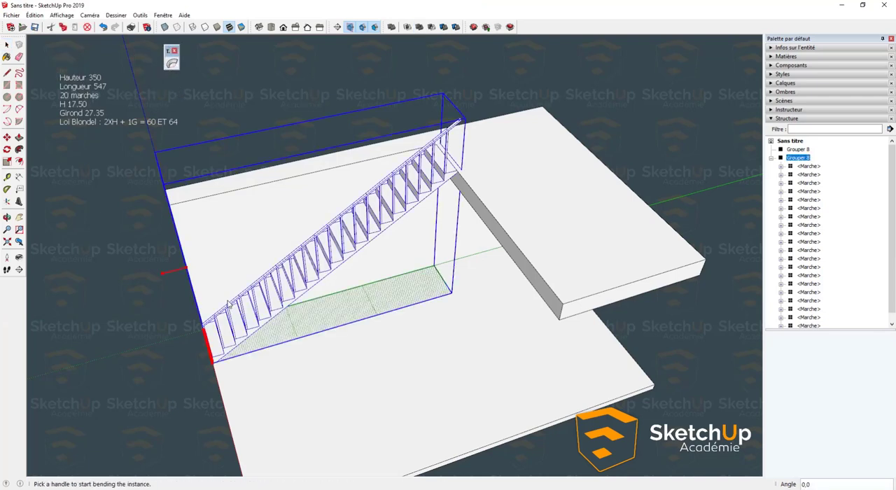
pyautogui.moveTo(228, 302)
pyautogui.mouseDown(button='middle')
pyautogui.moveTo(206, 287)
pyautogui.moveTo(236, 316)
pyautogui.mouseUp(button='middle')
pyautogui.scroll(1, 236, 316)
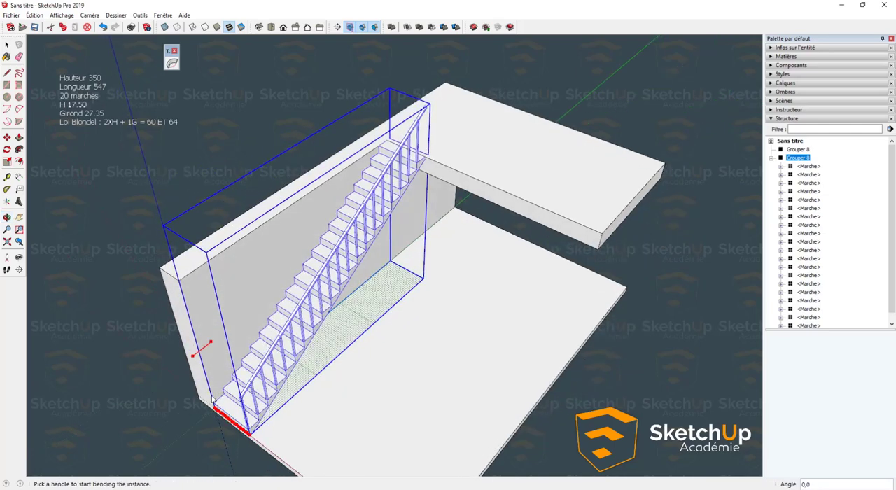
pyautogui.moveTo(332, 306); pyautogui.dragTo(275, 256, button='middle')
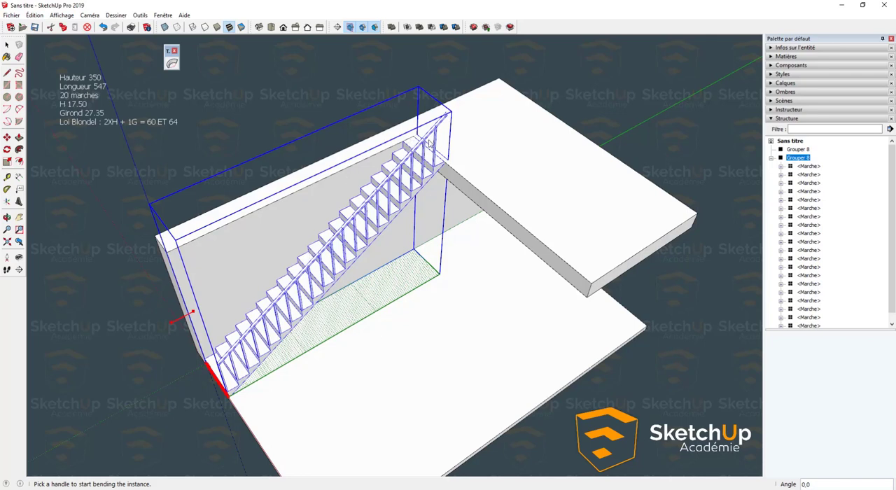
pyautogui.scroll(-4, 192, 272)
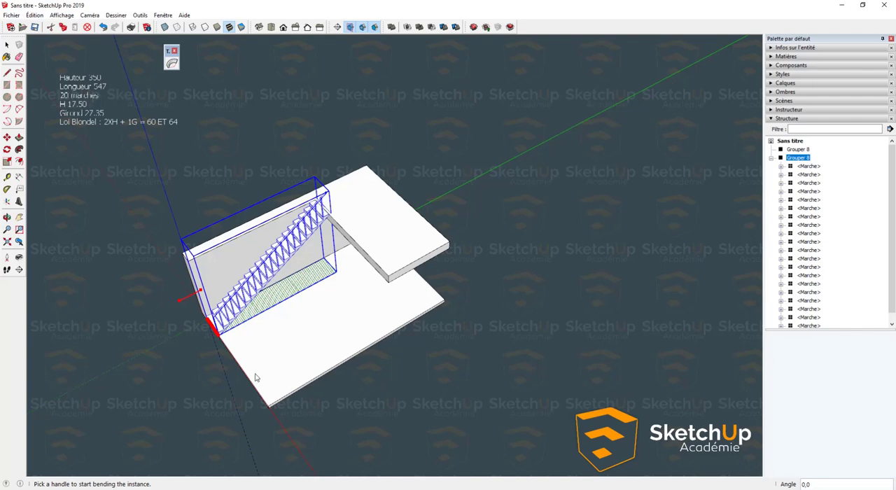
pyautogui.scroll(5, 256, 378)
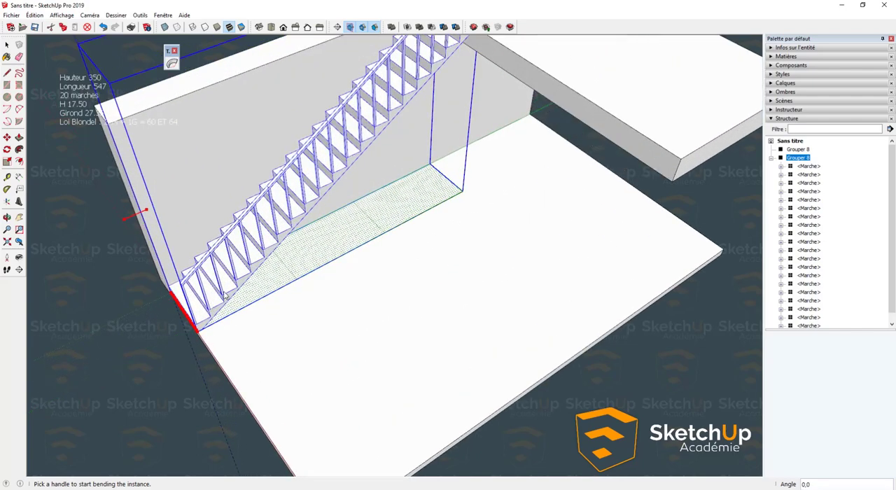
pyautogui.moveTo(227, 279); pyautogui.dragTo(219, 258, button='middle')
pyautogui.press('space')
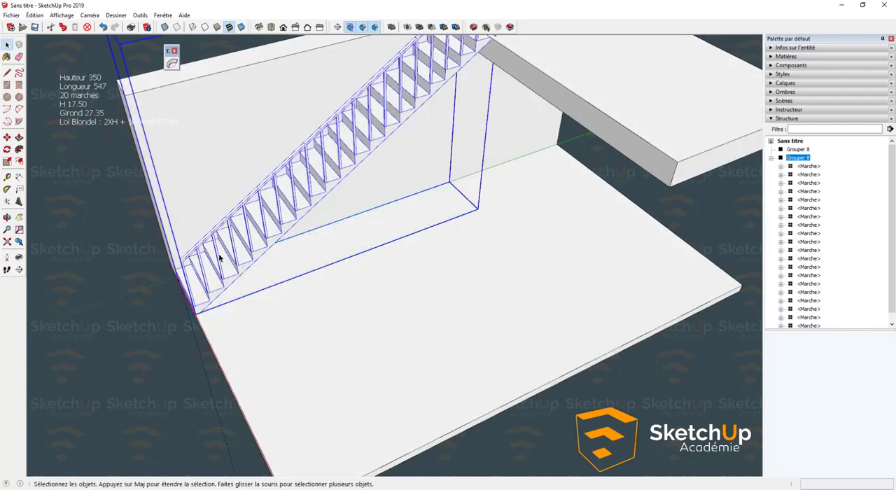
# - Inside the staircase group, reset the axes with the origin at the first step's outer bottom corner and the red axis along the stair run
pyautogui.doubleClick(219, 258)
pyautogui.scroll(-3, 224, 257)
pyautogui.scroll(2, 196, 275)
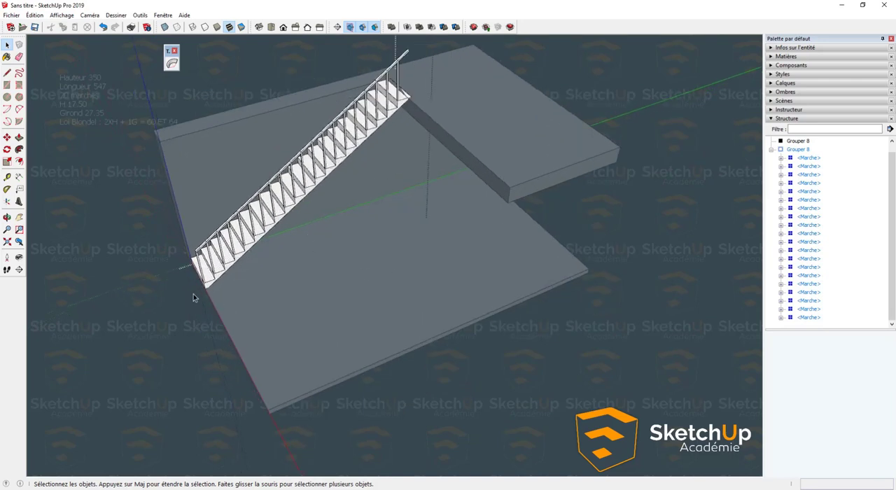
pyautogui.click(7, 201)
pyautogui.scroll(3, 209, 294)
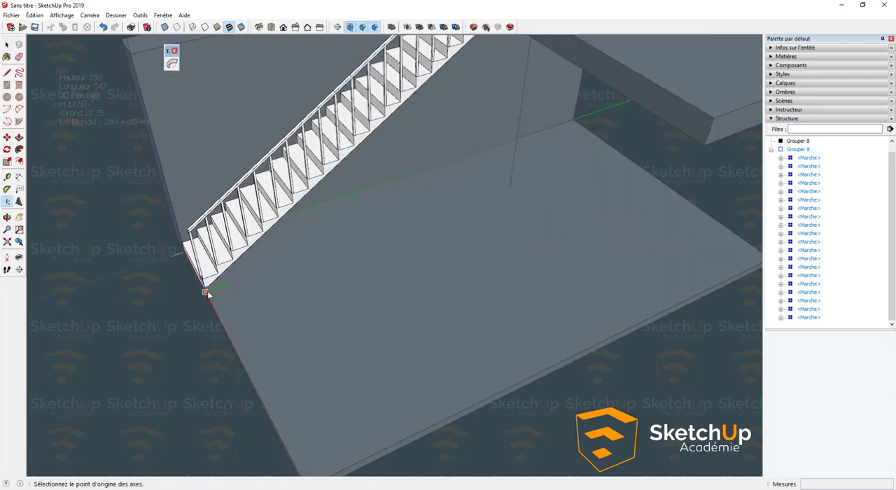
pyautogui.click(203, 287)
pyautogui.click(252, 271)
pyautogui.click(255, 271)
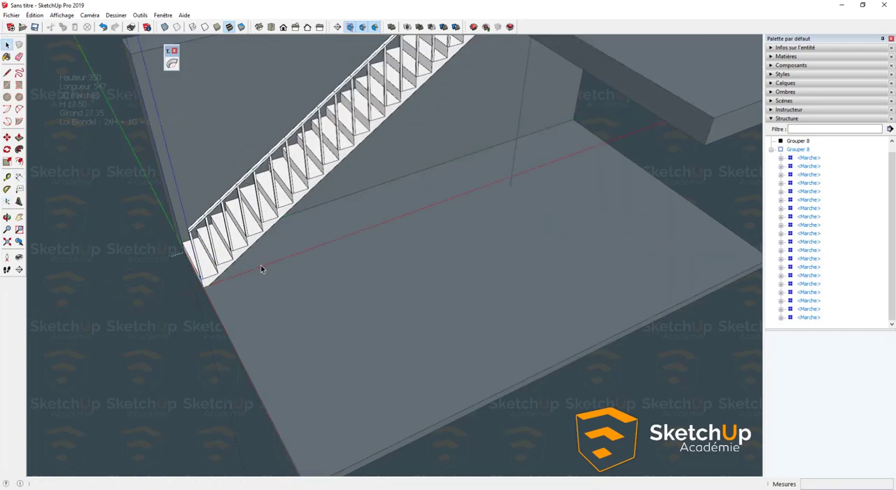
pyautogui.scroll(-2, 200, 325)
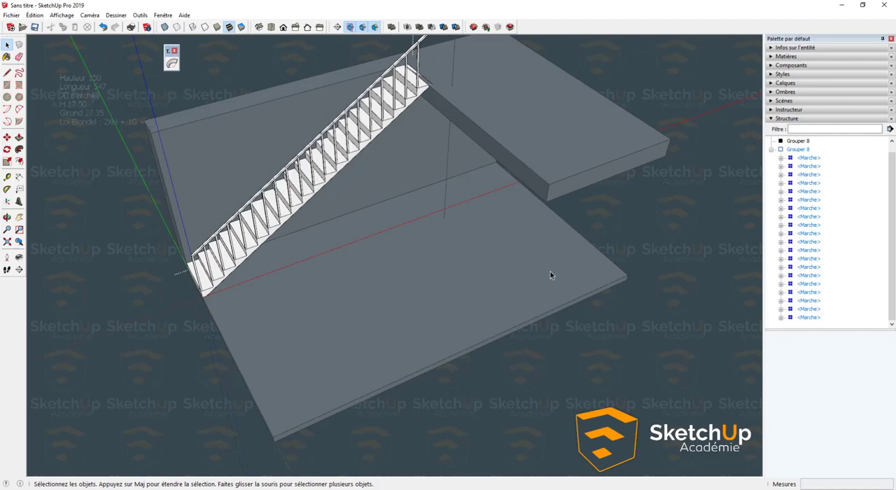
pyautogui.click(644, 244)
# - Start TrueBend on the staircase group again and check its bend handle and segments against the group's reoriented axes
pyautogui.click(284, 210)
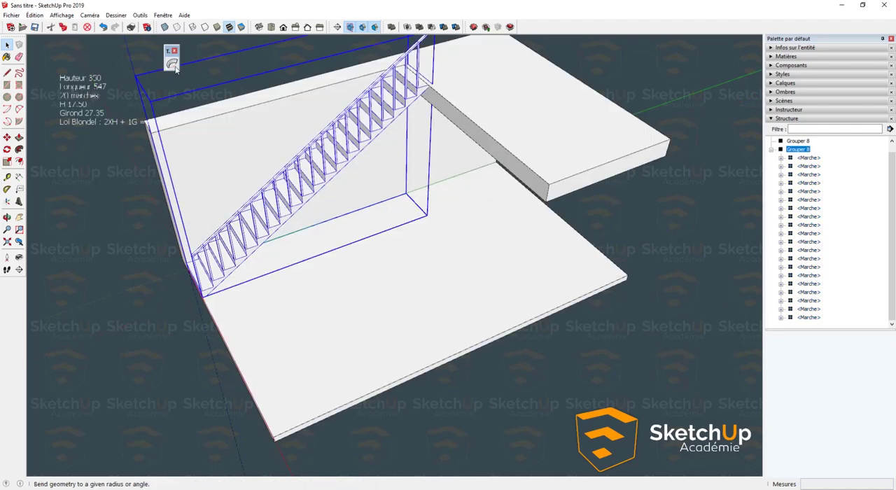
pyautogui.click(172, 63)
pyautogui.moveTo(330, 245); pyautogui.dragTo(269, 251, button='middle')
pyautogui.scroll(2, 251, 247)
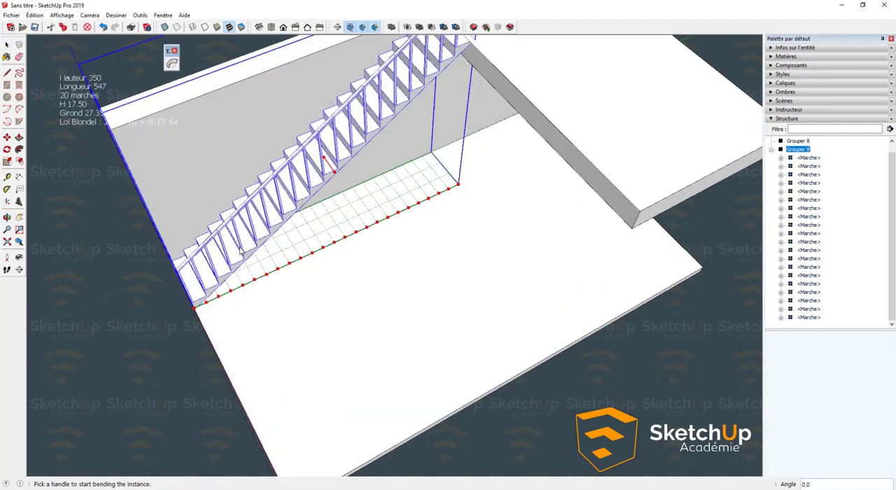
pyautogui.press('space')
pyautogui.doubleClick(238, 254)
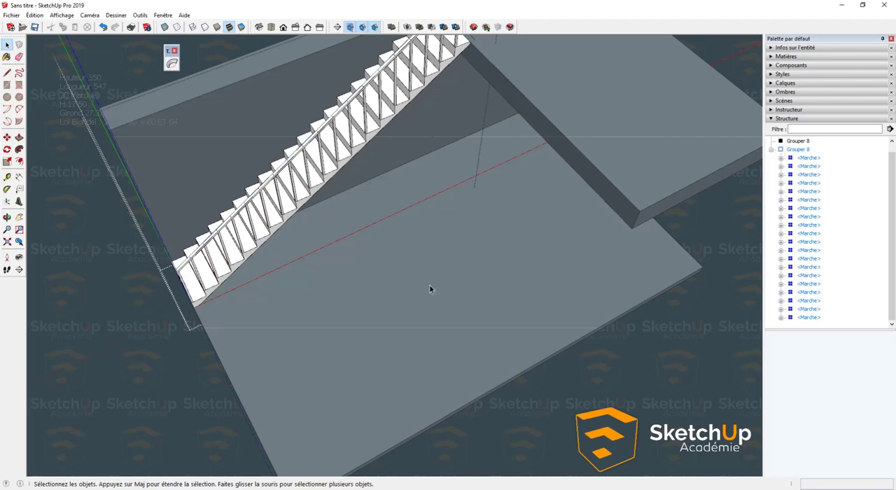
pyautogui.click(76, 187)
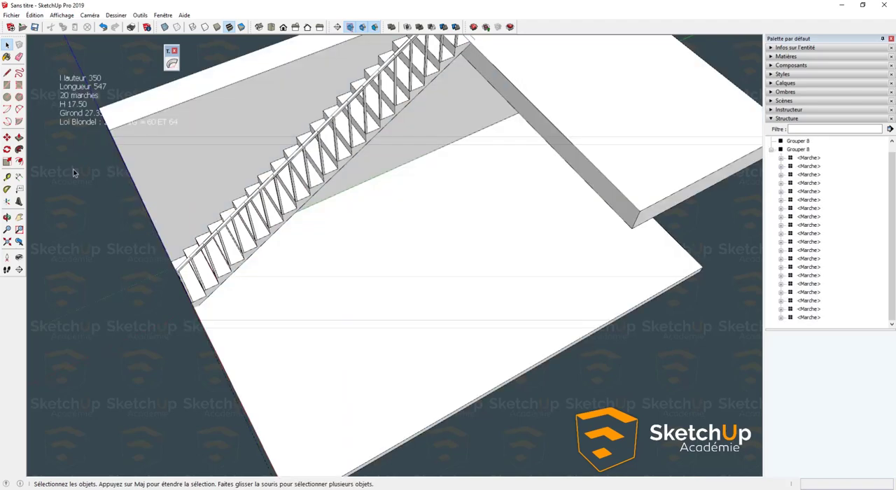
# - Try to bend the staircase group outward from the wall with TrueBend at an angle of 180°
pyautogui.moveTo(75, 170); pyautogui.dragTo(294, 203, button='middle')
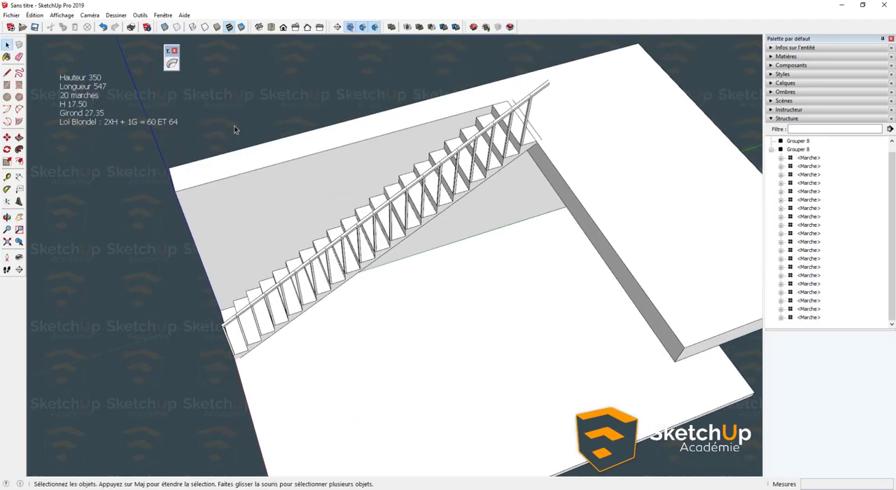
pyautogui.click(171, 63)
pyautogui.click(506, 274)
pyautogui.click(355, 229)
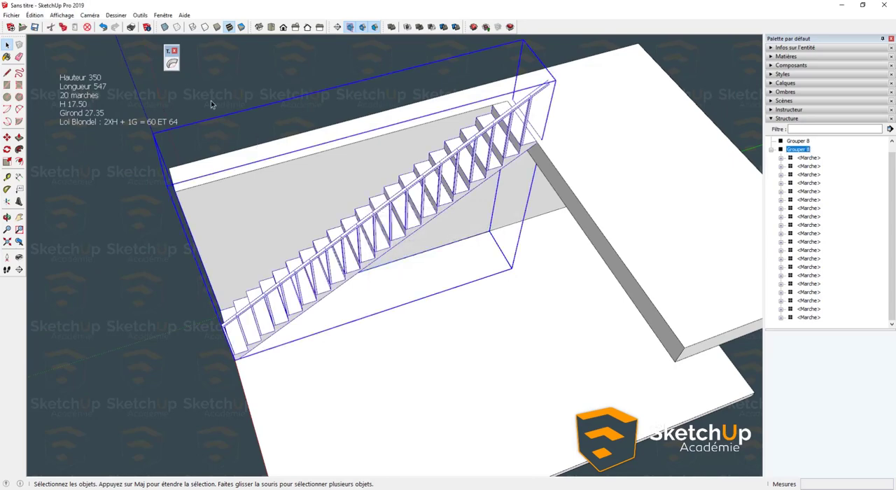
pyautogui.click(172, 63)
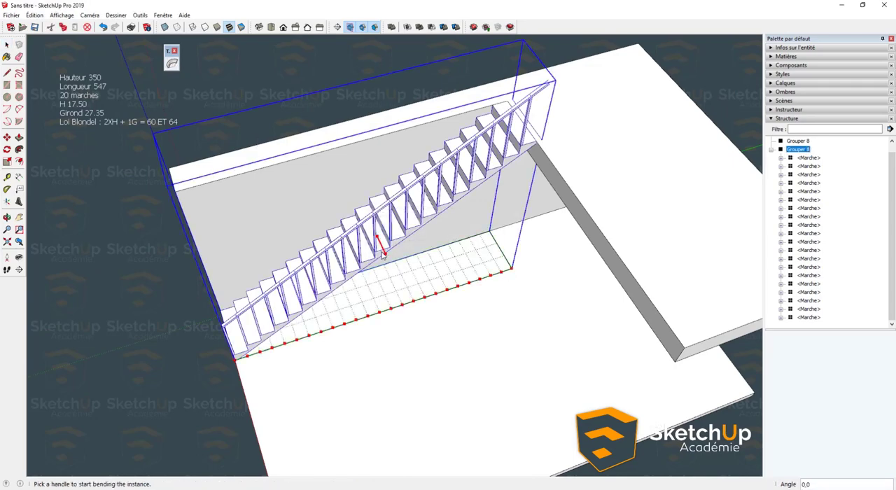
pyautogui.moveTo(383, 255); pyautogui.dragTo(401, 305)
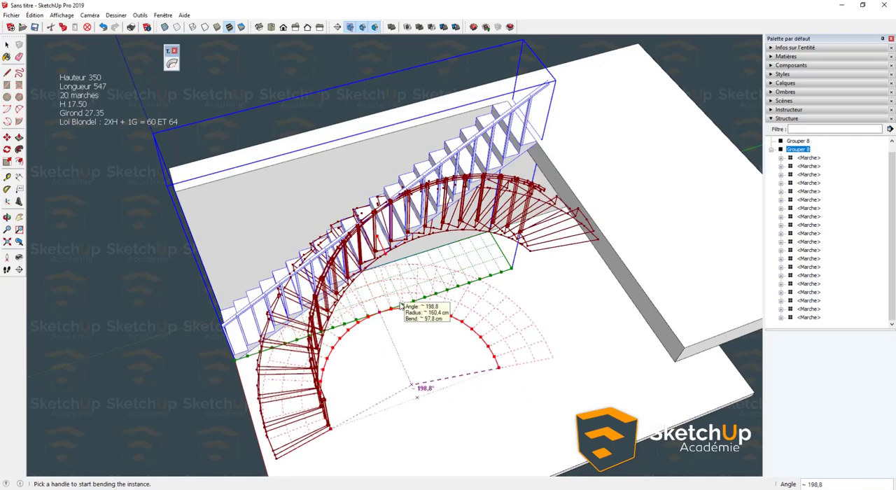
pyautogui.write('180')
pyautogui.press('Return')
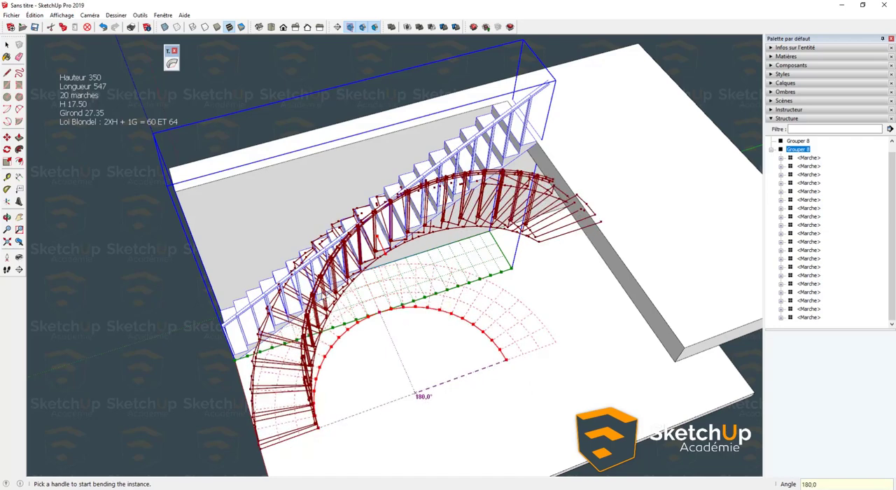
pyautogui.moveTo(322, 293); pyautogui.dragTo(215, 340, button='middle')
pyautogui.scroll(3, 294, 412)
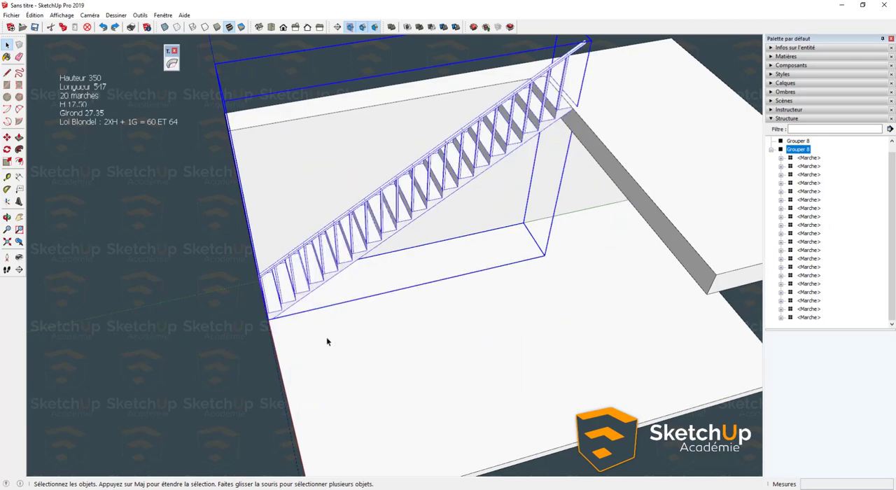
# - Inside the staircase group, move the axes' origin to the first step's wall-side bottom corner, keeping the red axis along the stair run
pyautogui.moveTo(326, 340); pyautogui.dragTo(314, 314, button='middle')
pyautogui.doubleClick(287, 312)
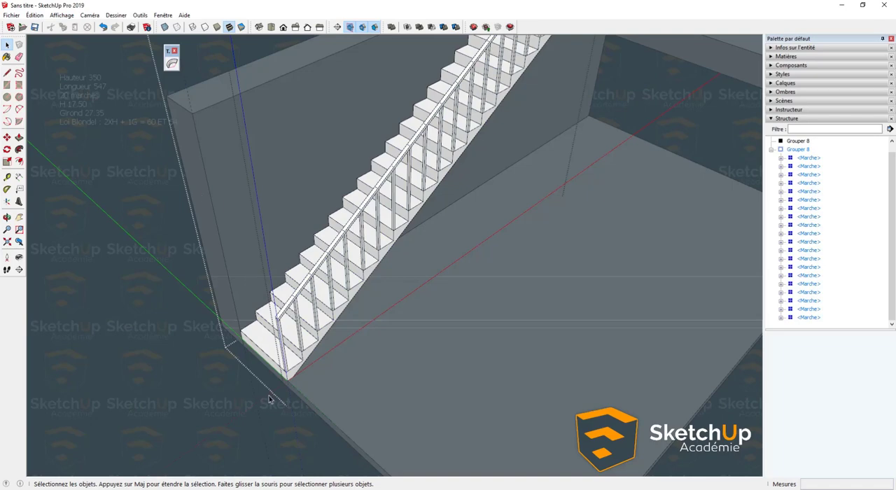
pyautogui.click(7, 201)
pyautogui.moveTo(242, 342); pyautogui.dragTo(201, 279, button='middle')
pyautogui.click(416, 273)
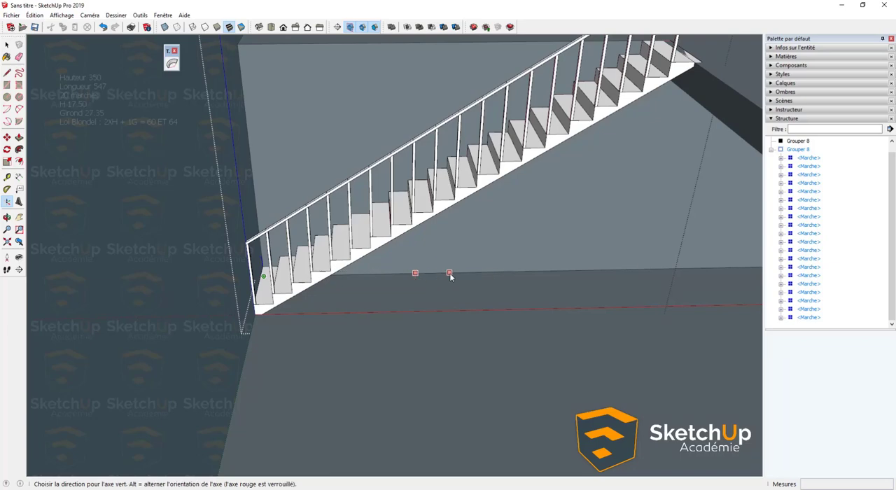
pyautogui.click(449, 273)
pyautogui.moveTo(450, 273); pyautogui.dragTo(498, 333, button='middle')
pyautogui.click(150, 164)
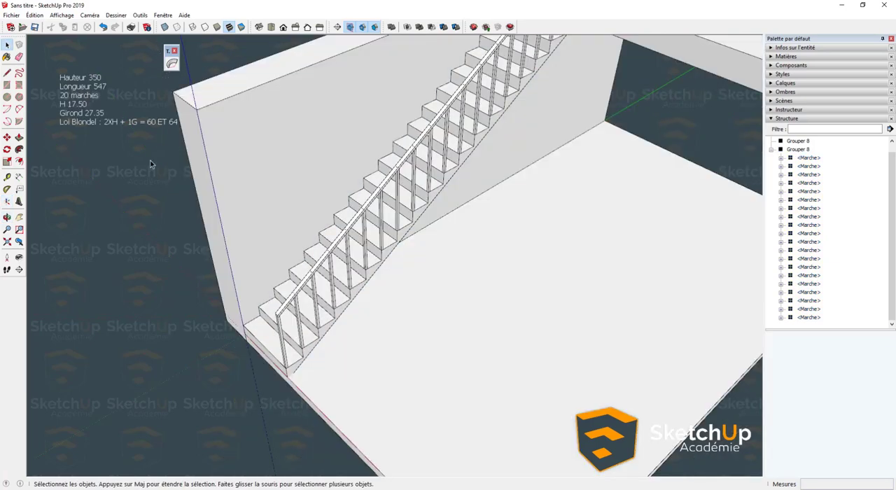
# - Try to bend the staircase group outward from the wall with TrueBend at about 248°, inspect the curve, and undo the bend
pyautogui.click(382, 234)
pyautogui.click(172, 64)
pyautogui.scroll(-2, 426, 173)
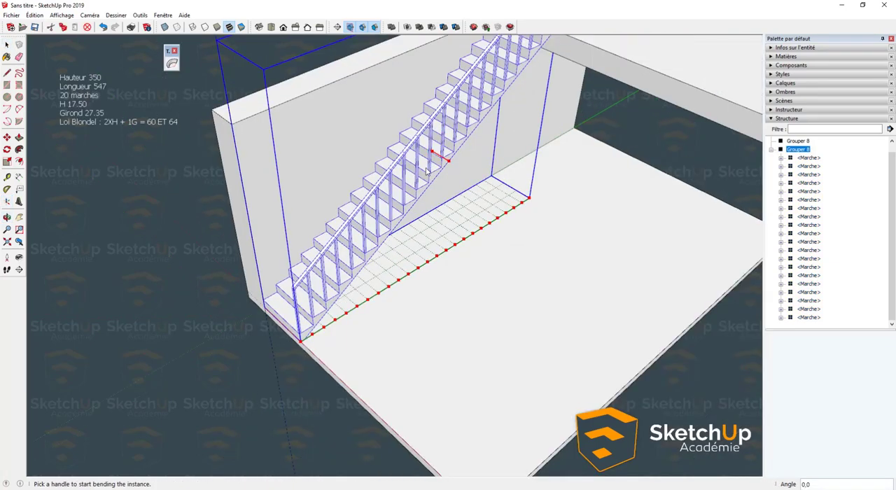
pyautogui.click(449, 162)
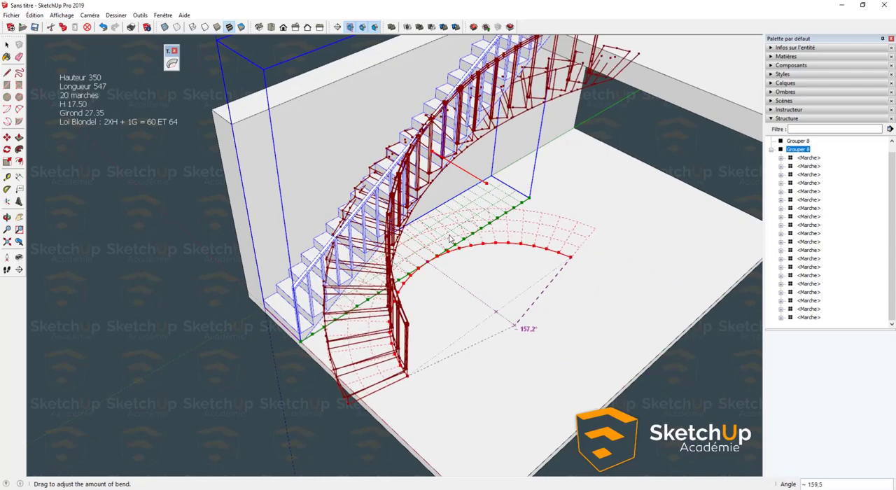
pyautogui.click(462, 262)
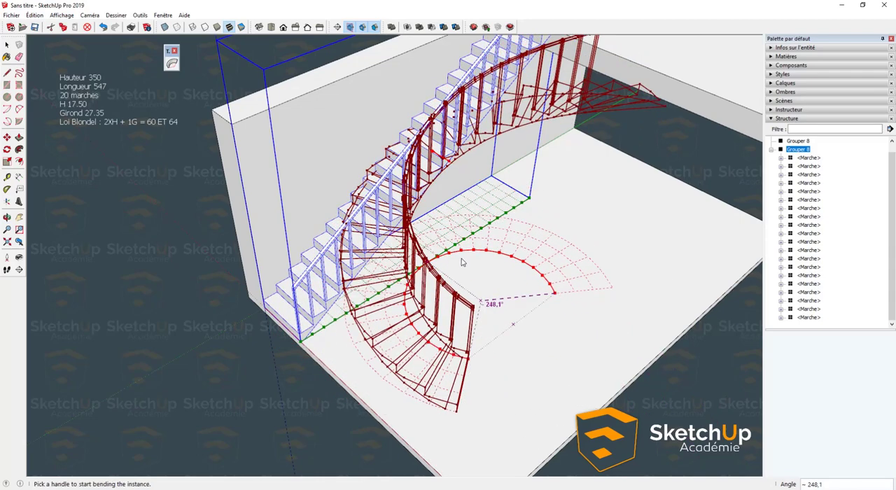
pyautogui.press('Return')
pyautogui.moveTo(443, 253); pyautogui.dragTo(584, 365, button='middle')
pyautogui.moveTo(330, 359); pyautogui.dragTo(420, 249, button='middle')
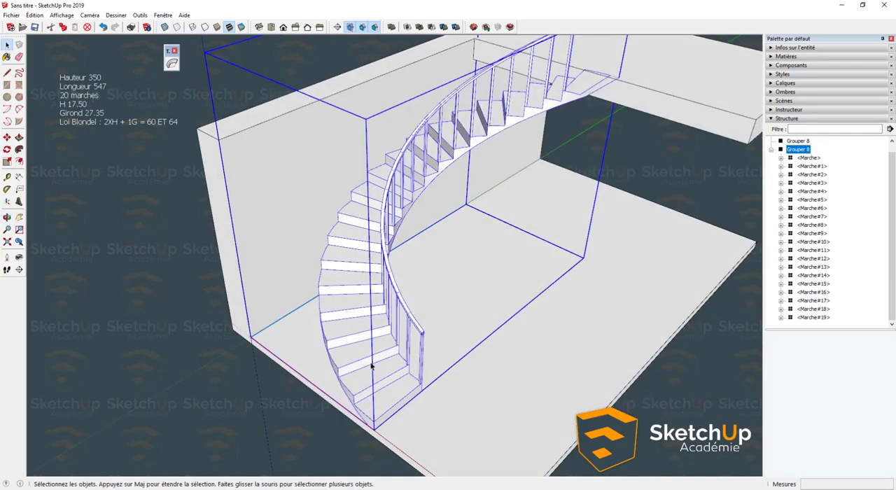
pyautogui.scroll(1, 371, 366)
pyautogui.scroll(-3, 371, 366)
pyautogui.scroll(2, 369, 365)
pyautogui.hotkey('ctrl', 'z')
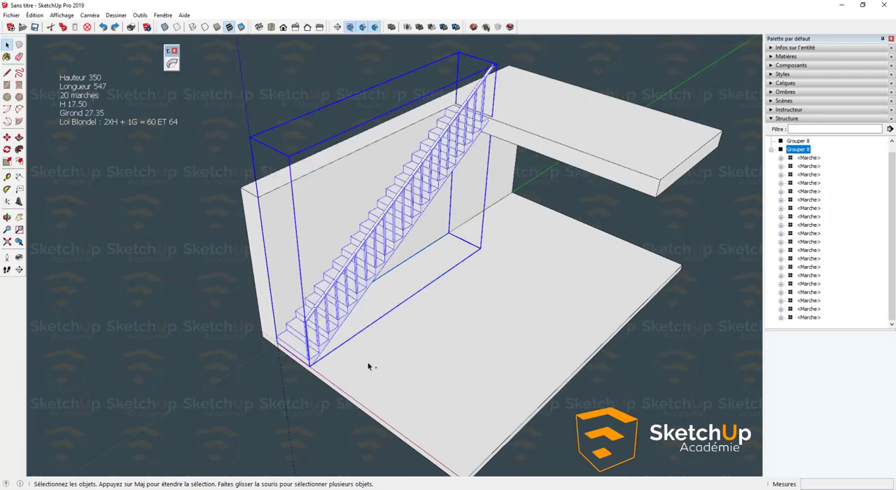
# - Inside the staircase group, try to place the axes' origin away from the steps, beyond the wall, with the red axis along the stair run
pyautogui.moveTo(327, 355); pyautogui.dragTo(314, 392, button='middle')
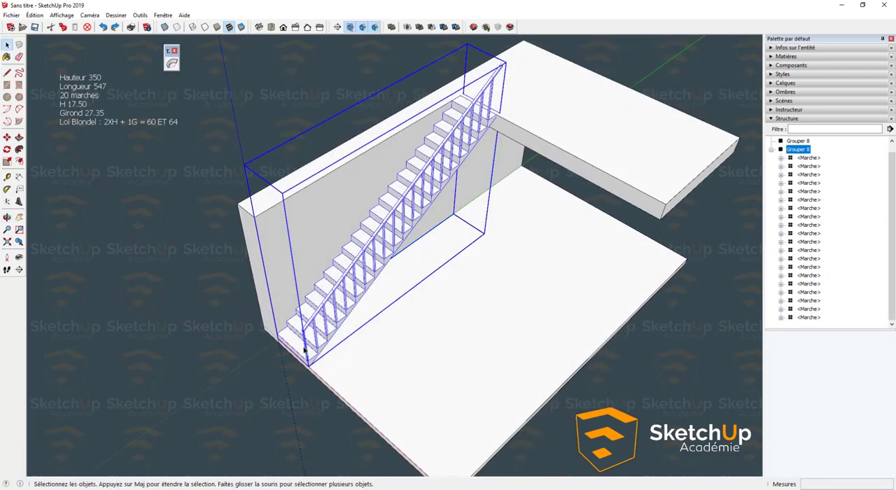
pyautogui.scroll(1, 305, 350)
pyautogui.moveTo(305, 349); pyautogui.dragTo(356, 353, button='middle')
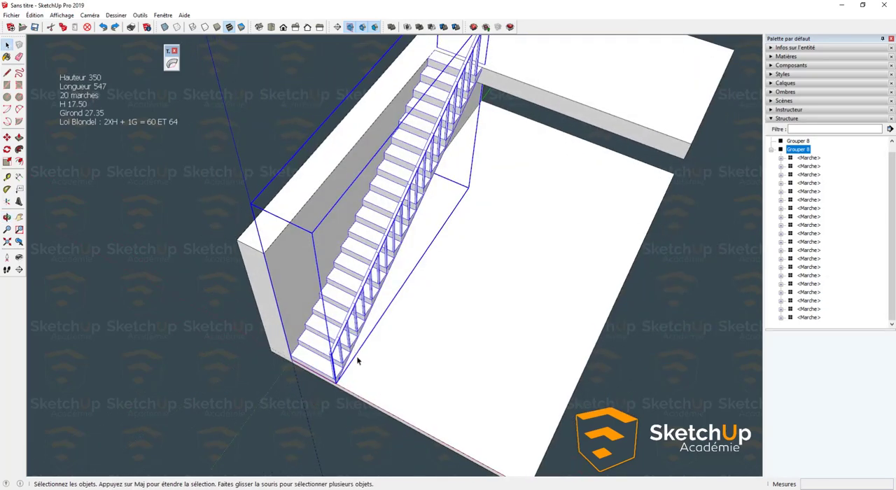
pyautogui.doubleClick(347, 313)
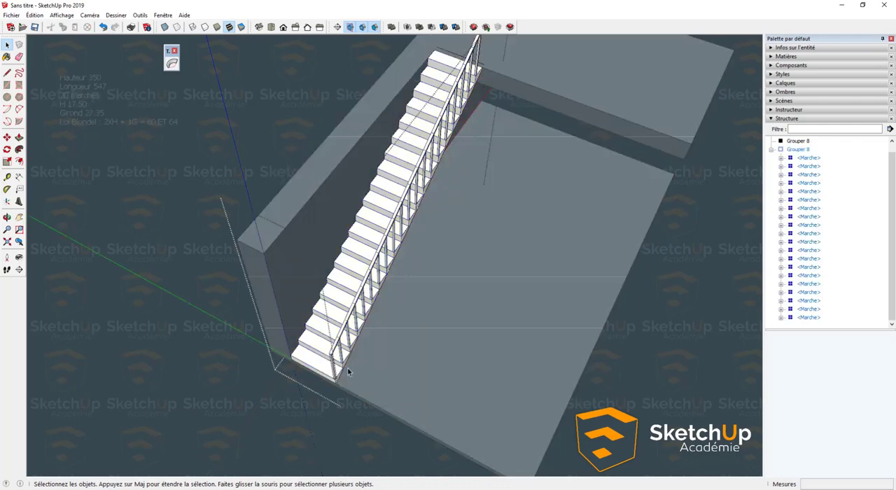
pyautogui.moveTo(349, 371); pyautogui.dragTo(304, 330, button='middle')
pyautogui.scroll(3, 301, 371)
pyautogui.moveTo(326, 371); pyautogui.dragTo(287, 332, button='middle')
pyautogui.scroll(-3, 238, 327)
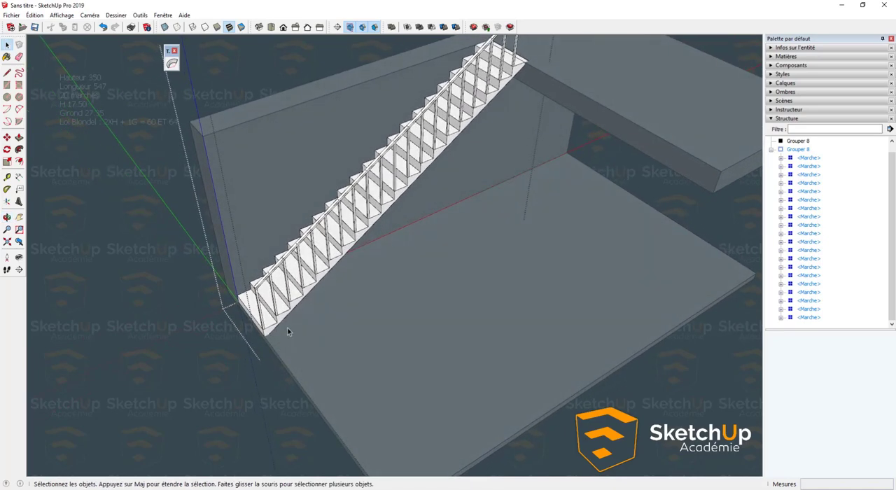
pyautogui.scroll(-3, 288, 329)
pyautogui.scroll(3, 288, 327)
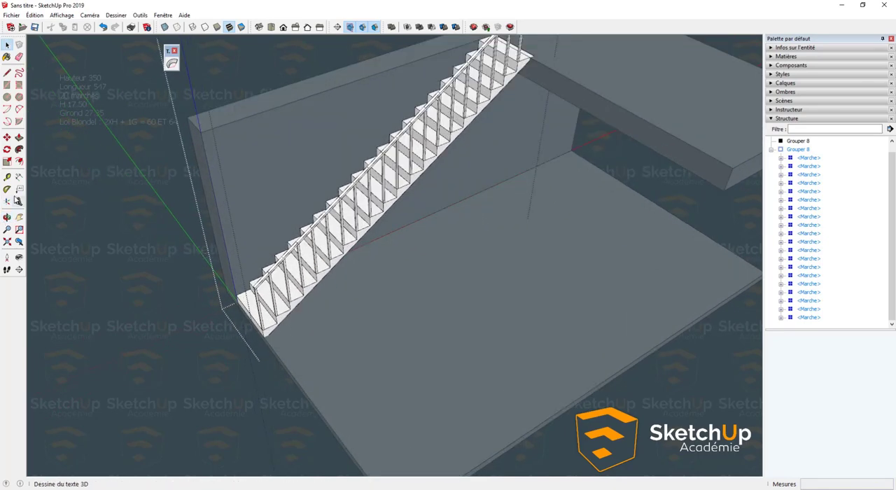
pyautogui.click(7, 218)
pyautogui.moveTo(134, 231); pyautogui.dragTo(157, 310, button='middle')
pyautogui.click(159, 299)
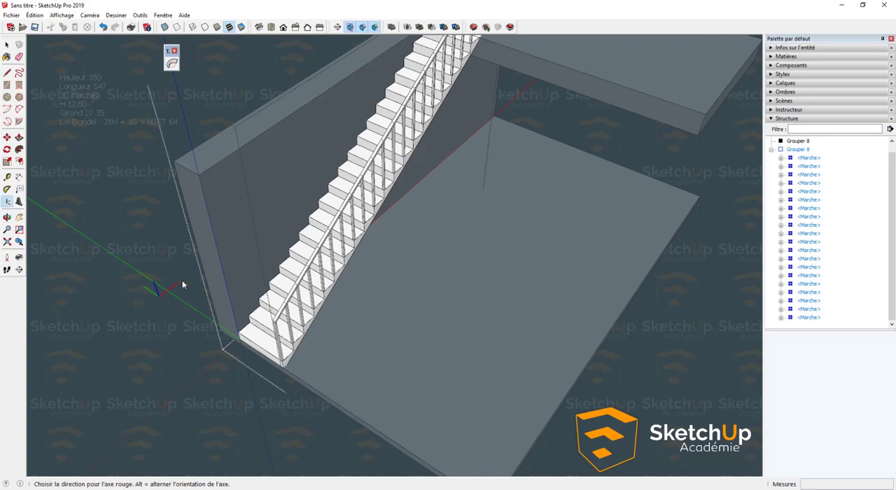
pyautogui.click(183, 281)
pyautogui.click(187, 274)
pyautogui.click(143, 404)
# - Start TrueBend on the staircase group and check where its bend handle and ground grid lie, without applying a bend
pyautogui.click(321, 329)
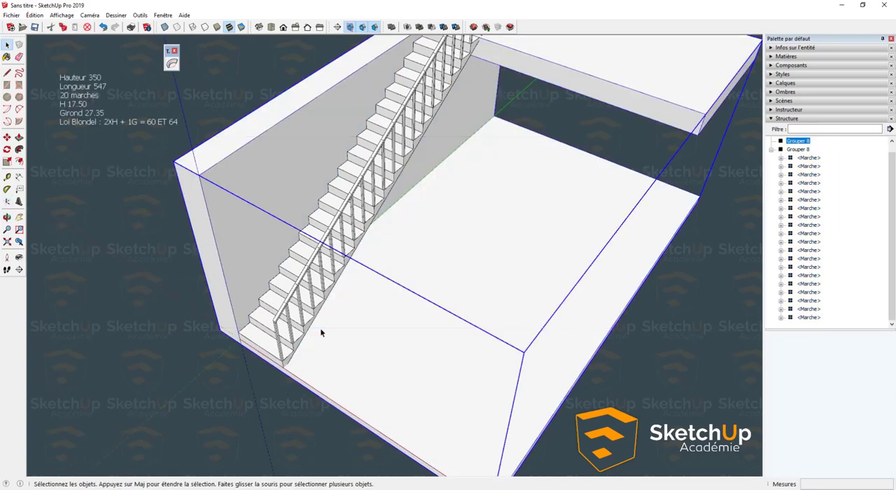
pyautogui.click(295, 307)
pyautogui.click(172, 64)
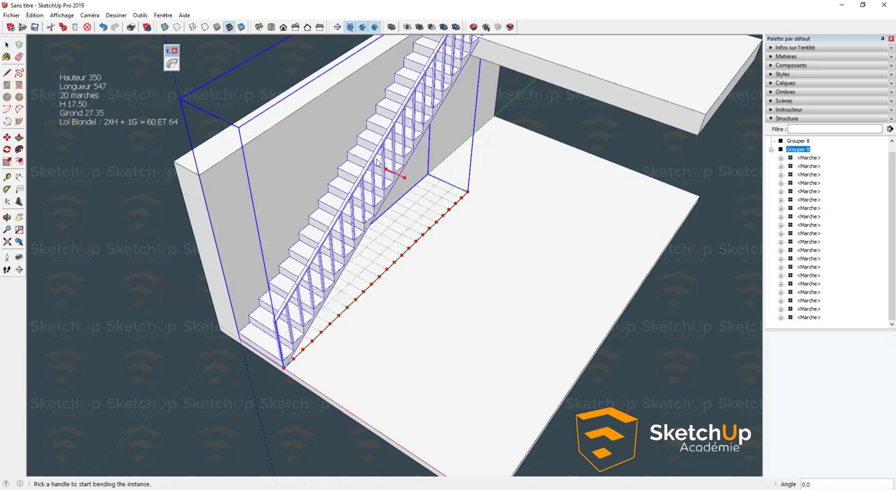
pyautogui.moveTo(405, 181); pyautogui.dragTo(334, 158)
pyautogui.moveTo(376, 215); pyautogui.dragTo(393, 245, button='middle')
pyautogui.press('space')
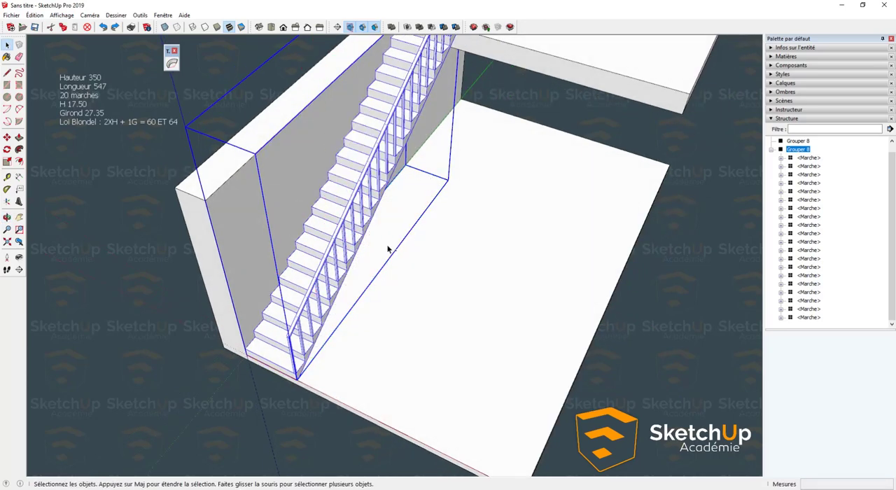
# - Move the staircase group about 188 cm away from the wall along the floor's front edge
pyautogui.moveTo(384, 285); pyautogui.dragTo(296, 296, button='middle')
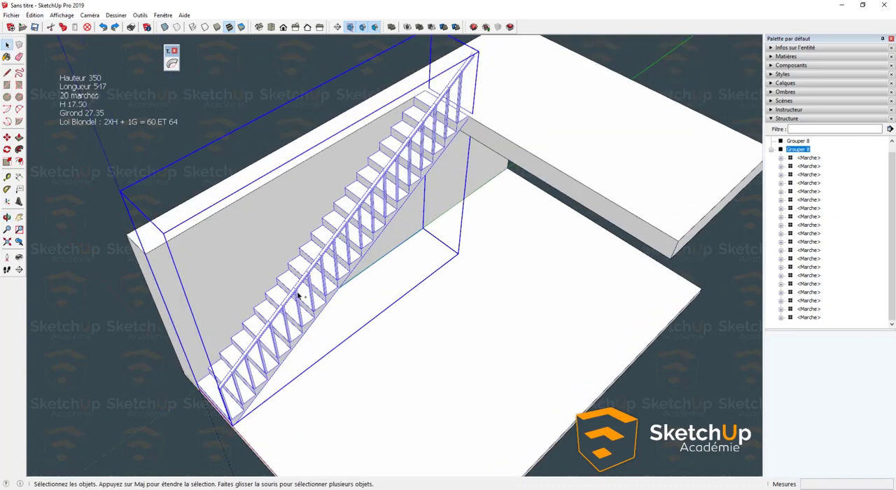
pyautogui.doubleClick(298, 308)
pyautogui.press('Escape')
pyautogui.doubleClick(284, 344)
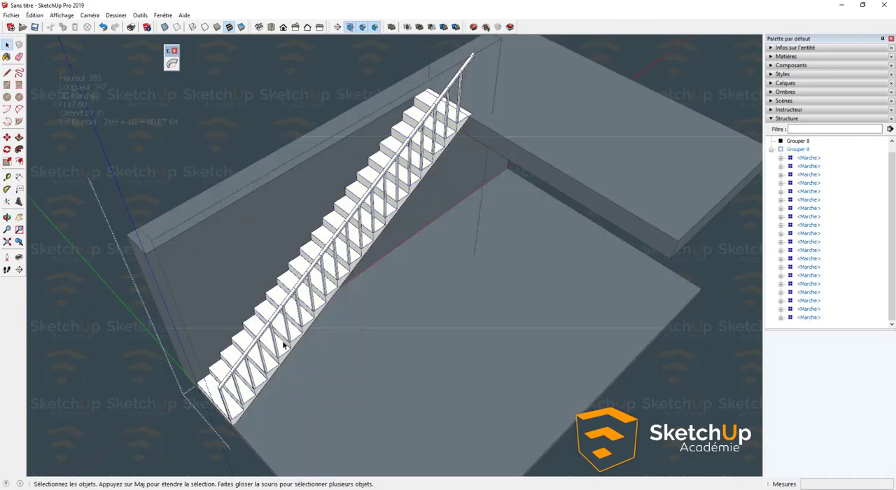
pyautogui.moveTo(284, 346); pyautogui.dragTo(288, 298, button='middle')
pyautogui.press('Escape')
pyautogui.click(292, 298)
pyautogui.scroll(-3, 297, 287)
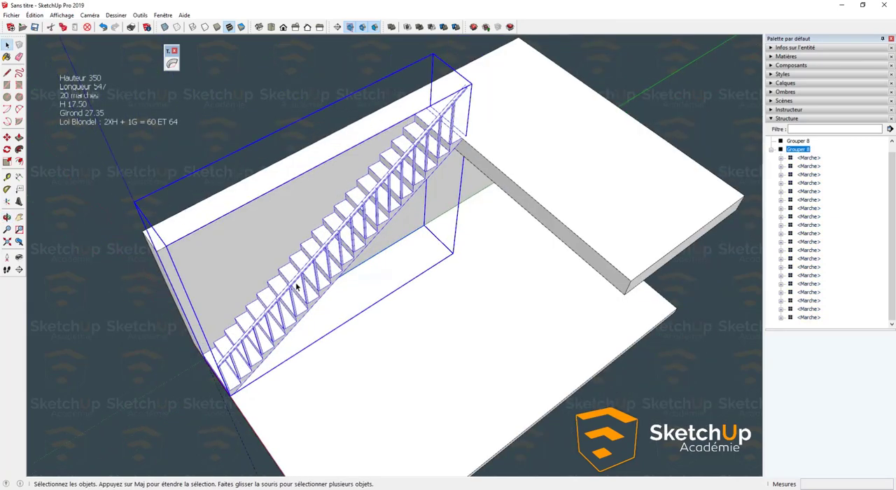
pyautogui.press('m')
pyautogui.click(297, 343)
pyautogui.click(332, 386)
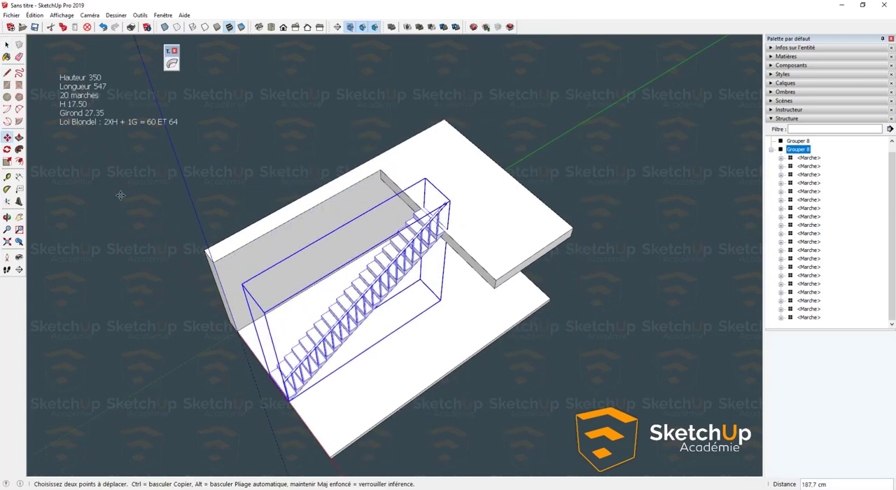
# - Try to bend the moved staircase group toward the wall with TrueBend at an angle of 180°, and undo the bend
pyautogui.click(174, 64)
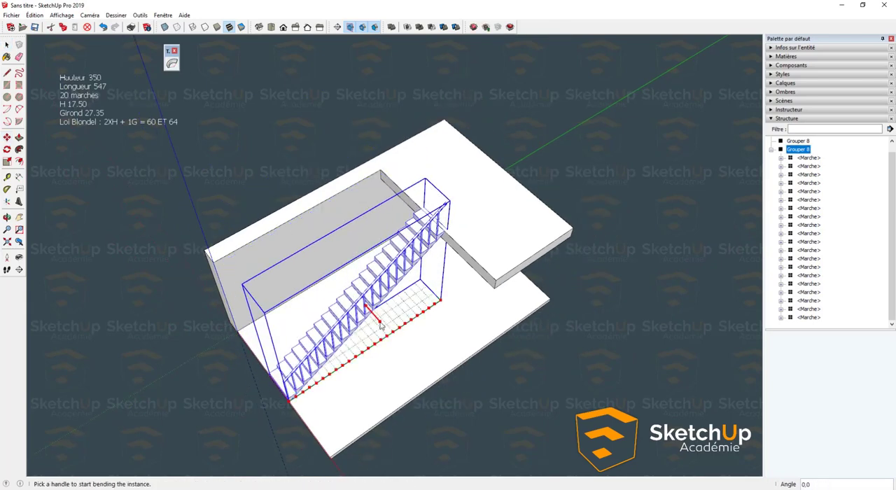
pyautogui.moveTo(381, 323); pyautogui.dragTo(375, 317)
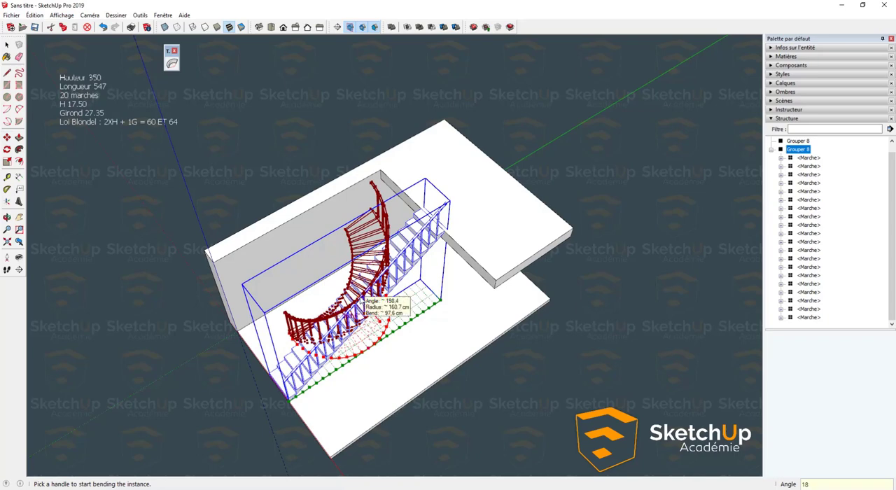
pyautogui.press('Return')
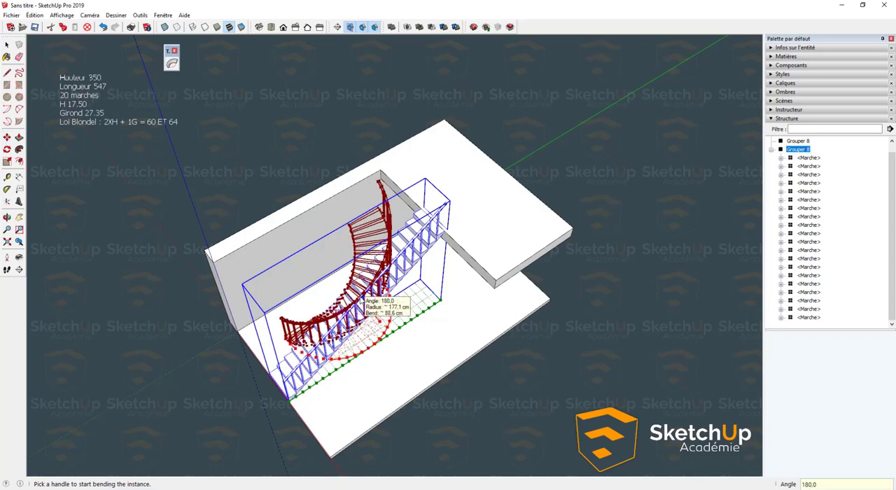
pyautogui.press('Return')
pyautogui.moveTo(336, 326); pyautogui.dragTo(691, 243, button='middle')
pyautogui.moveTo(443, 297); pyautogui.dragTo(284, 323, button='middle')
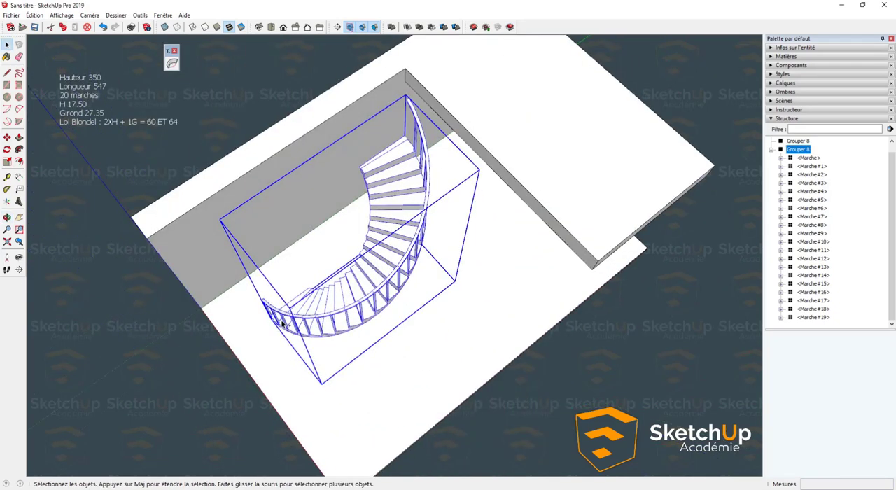
pyautogui.hotkey('ctrl', 'z')
# - Inside the staircase group, reset the axes with the origin at the wall's front bottom corner and the red axis along the wall's base
pyautogui.scroll(3, 282, 323)
pyautogui.doubleClick(321, 368)
pyautogui.scroll(-3, 323, 368)
pyautogui.scroll(2, 318, 344)
pyautogui.keyDown('shift'); pyautogui.moveTo(257, 393); pyautogui.dragTo(590, 324, button='middle'); pyautogui.keyUp('shift')
pyautogui.scroll(2, 455, 356)
pyautogui.moveTo(455, 356); pyautogui.dragTo(393, 350, button='middle')
pyautogui.scroll(-2, 276, 355)
pyautogui.click(7, 201)
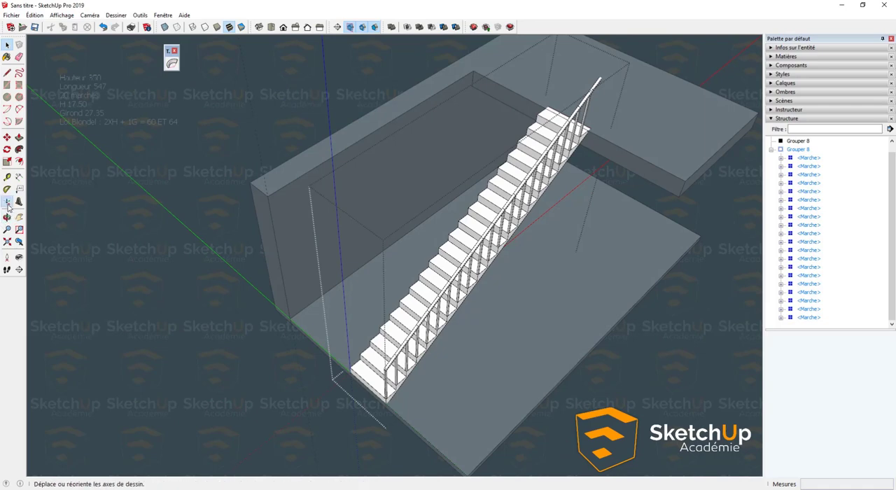
pyautogui.click(290, 319)
pyautogui.click(322, 297)
pyautogui.click(341, 281)
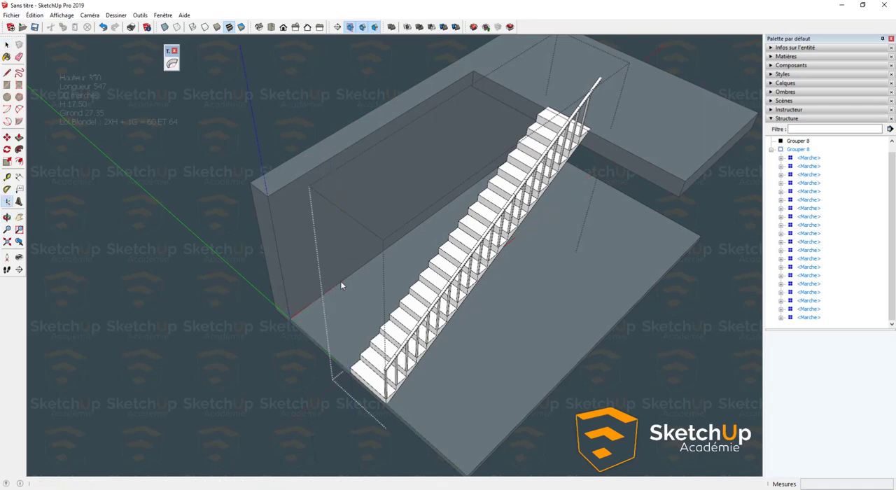
pyautogui.click(420, 302)
pyautogui.doubleClick(433, 300)
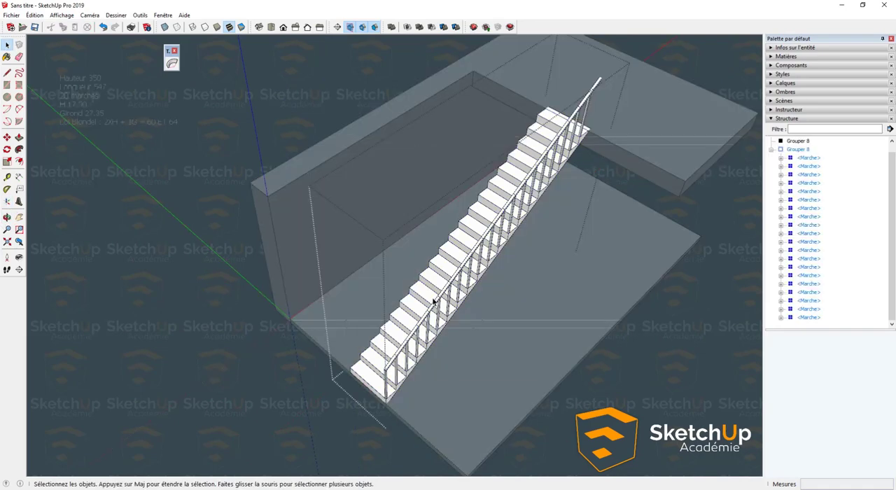
pyautogui.press('Escape')
# - Bend the staircase group toward the wall with TrueBend at an angle of 180°
pyautogui.click(439, 291)
pyautogui.click(172, 64)
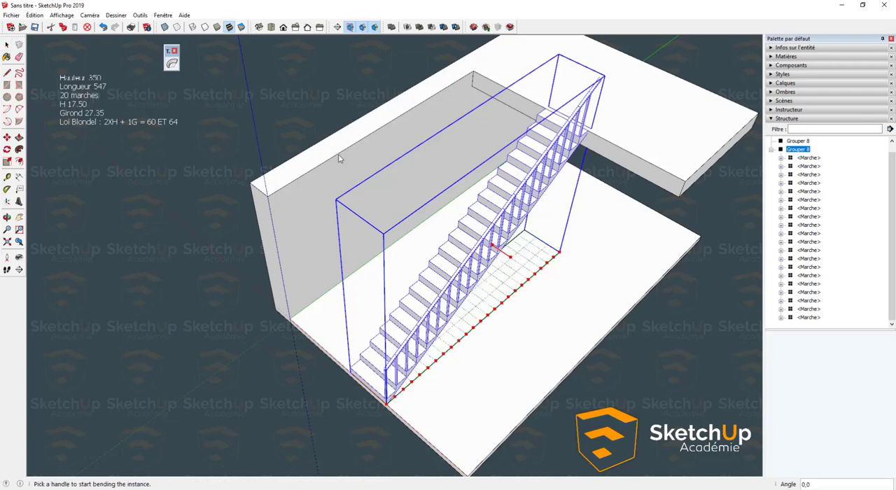
pyautogui.moveTo(494, 250); pyautogui.dragTo(449, 199)
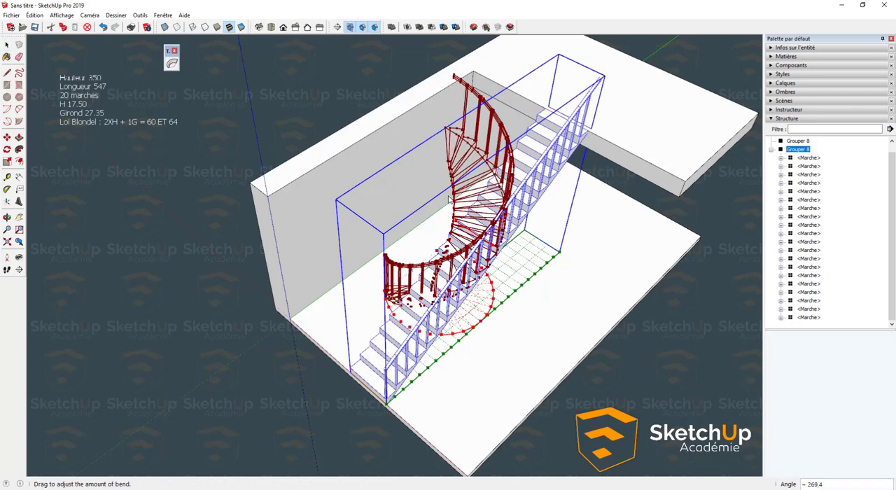
pyautogui.write('0')
pyautogui.press('Return')
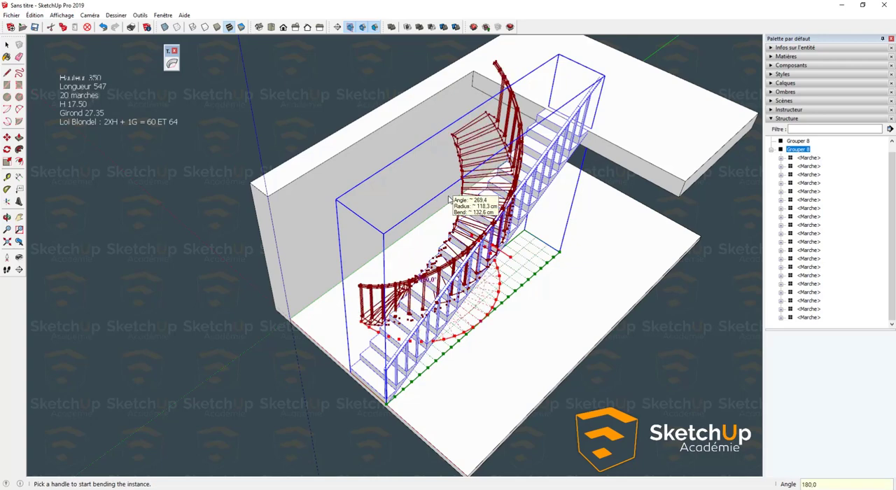
pyautogui.press('Return')
# - Examine the curved staircase from above, from the side and up close at its lower steps and railing
pyautogui.moveTo(439, 194); pyautogui.dragTo(595, 280, button='middle')
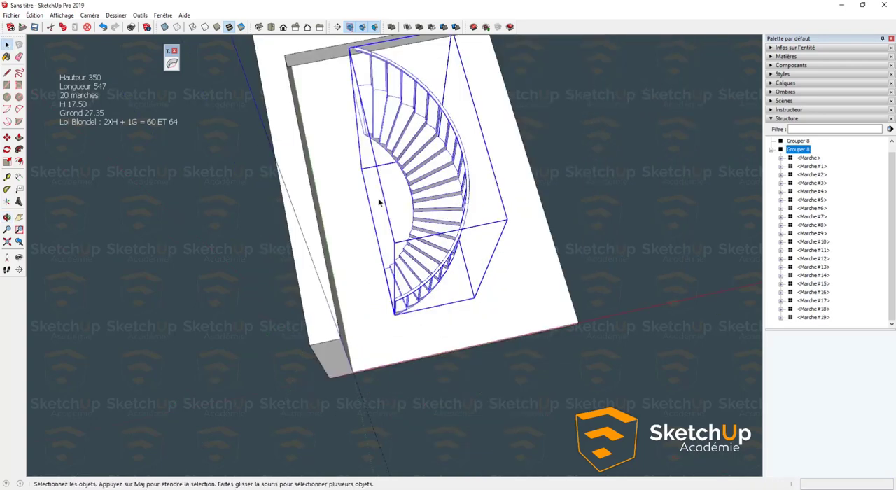
pyautogui.moveTo(245, 211)
pyautogui.mouseDown(button='middle')
pyautogui.moveTo(359, 186)
pyautogui.moveTo(685, 287)
pyautogui.moveTo(270, 252)
pyautogui.moveTo(584, 212)
pyautogui.moveTo(315, 274)
pyautogui.moveTo(448, 274)
pyautogui.moveTo(227, 222)
pyautogui.mouseUp(button='middle')
pyautogui.moveTo(364, 294); pyautogui.dragTo(14, 217, button='middle')
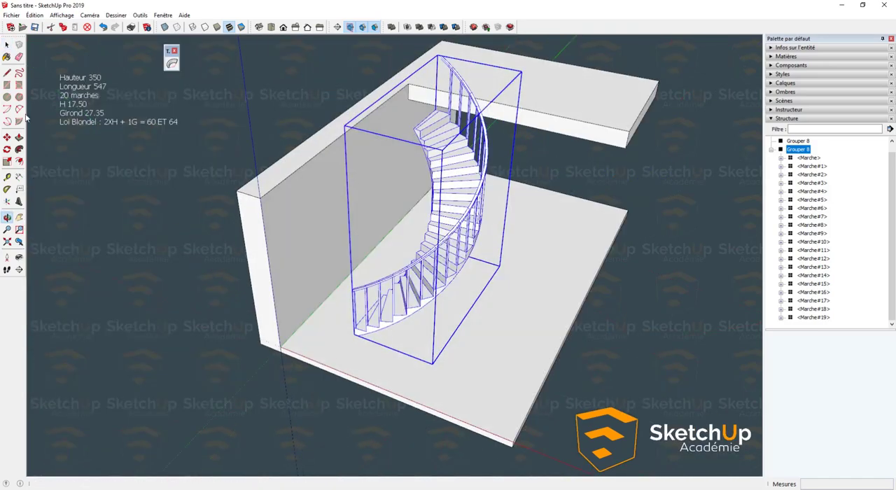
pyautogui.moveTo(392, 203); pyautogui.dragTo(8, 101, button='middle')
pyautogui.moveTo(476, 231)
pyautogui.mouseDown(button='middle')
pyautogui.moveTo(344, 243)
pyautogui.moveTo(74, 78)
pyautogui.moveTo(149, 120)
pyautogui.moveTo(294, 20)
pyautogui.mouseUp(button='middle')
pyautogui.moveTo(421, 280); pyautogui.dragTo(325, 201, button='middle')
pyautogui.scroll(5, 326, 207)
pyautogui.moveTo(394, 349); pyautogui.dragTo(266, 340, button='middle')
pyautogui.moveTo(427, 342)
pyautogui.mouseDown(button='middle')
pyautogui.moveTo(277, 338)
pyautogui.moveTo(465, 381)
pyautogui.mouseUp(button='middle')
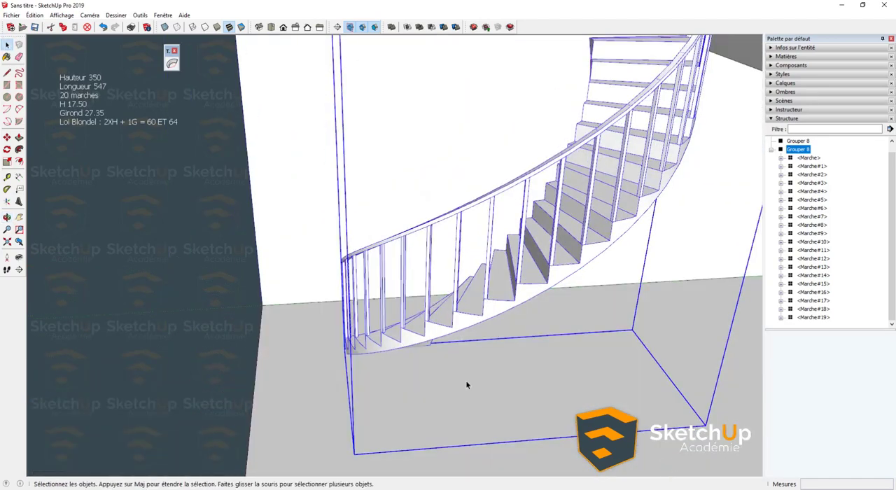
pyautogui.scroll(4, 469, 323)
pyautogui.moveTo(469, 322); pyautogui.dragTo(492, 303, button='middle')
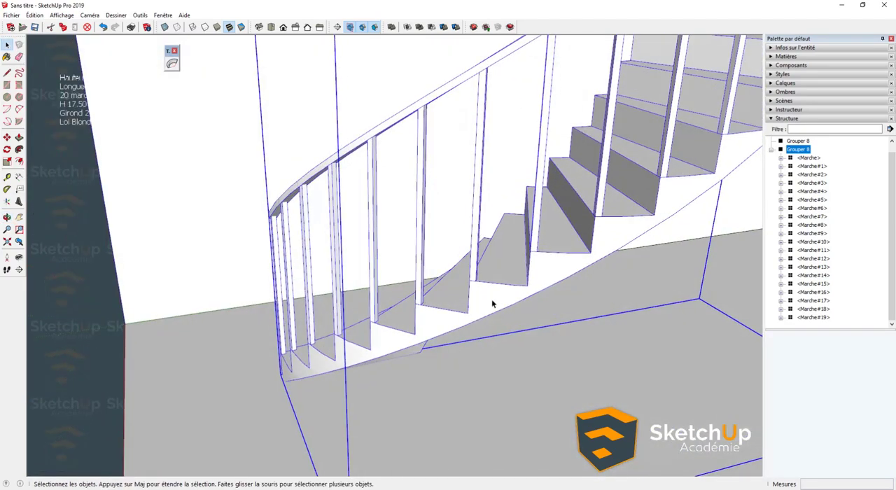
# - Open the bent staircase group and, within it, the step component Marche#3 for editing
pyautogui.doubleClick(491, 300)
pyautogui.click(483, 296)
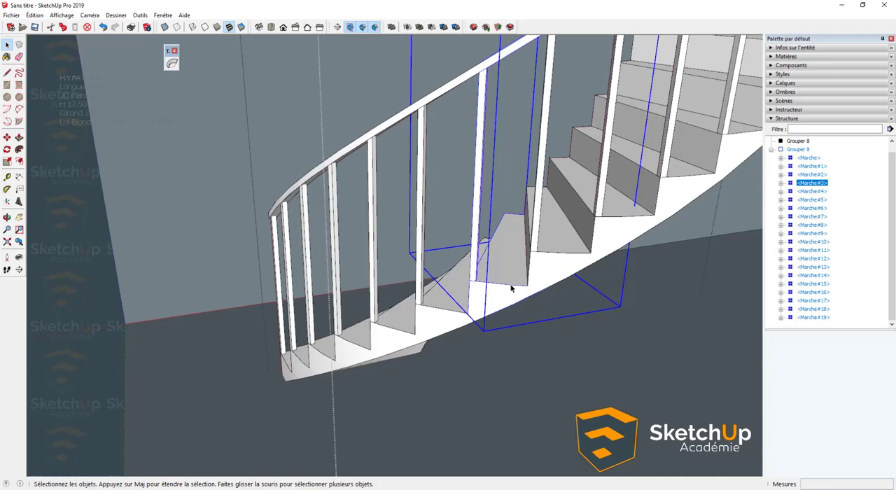
pyautogui.doubleClick(489, 303)
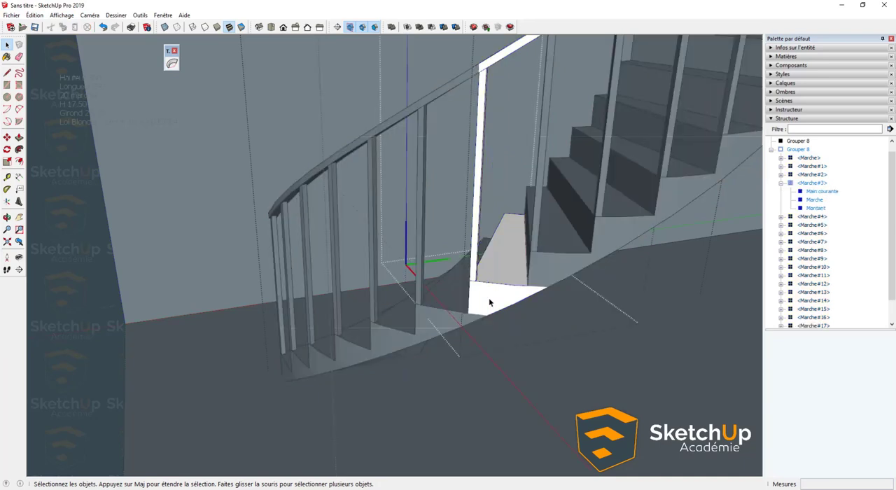